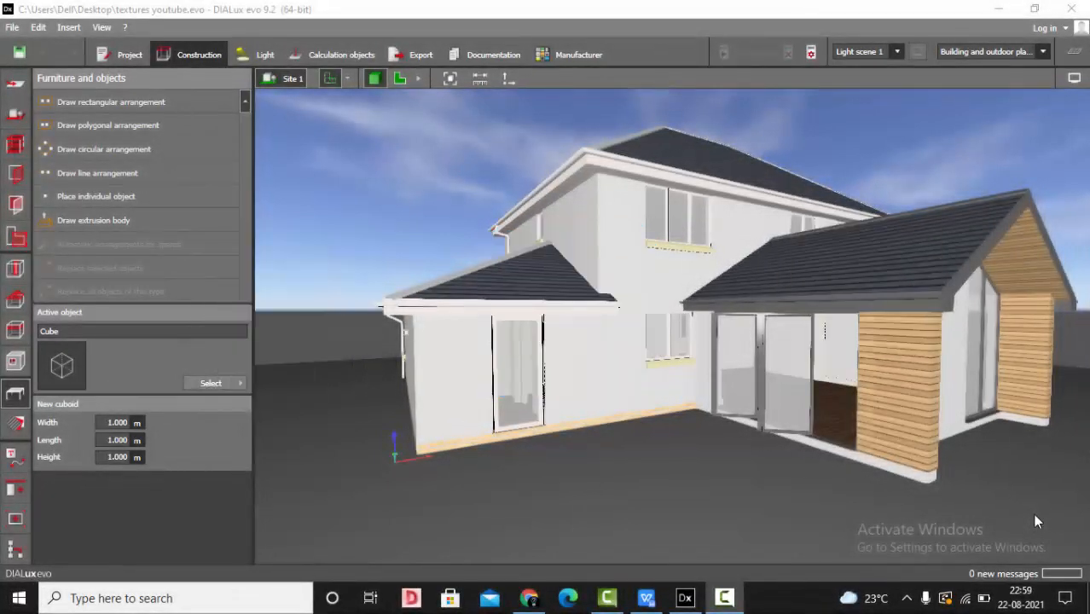
Switch to Chrome and review the My Details page of the textures.com account
{"action": "left_click", "coordinate": [529, 598]}
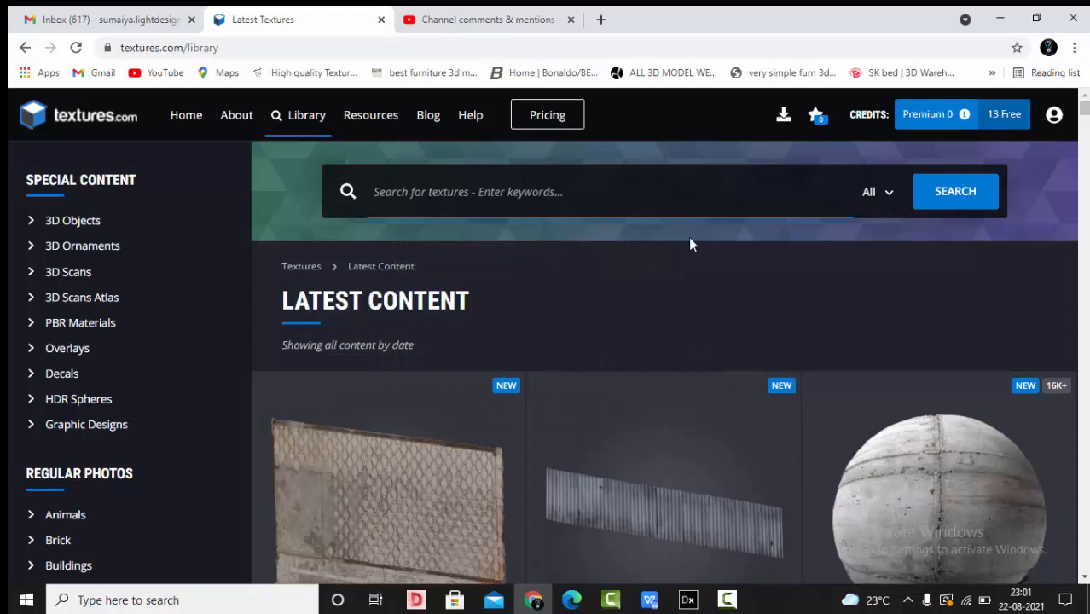
{"action": "left_click", "coordinate": [1054, 114]}
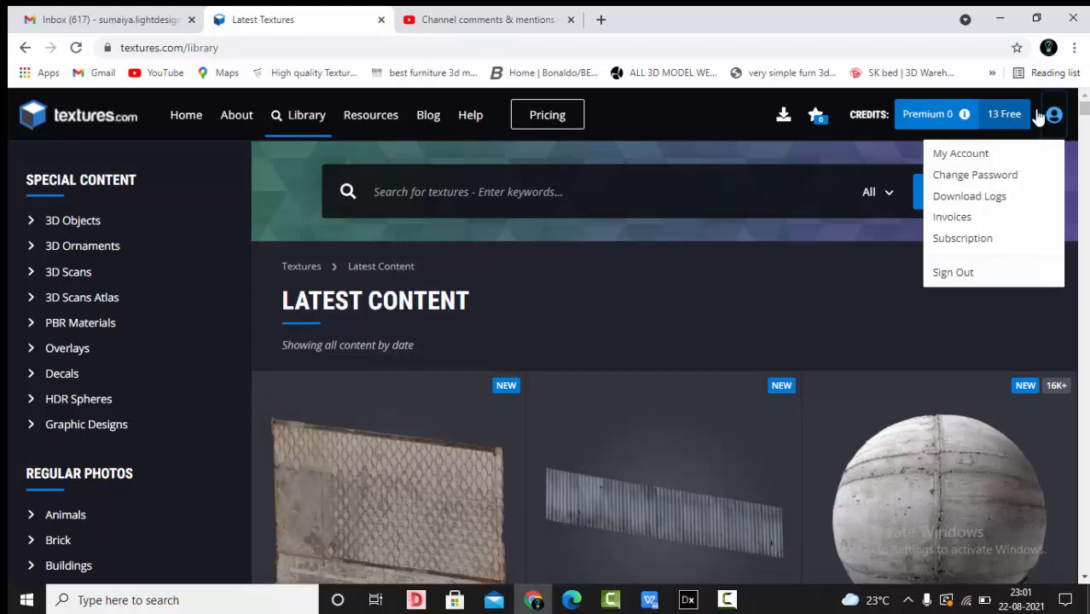
{"action": "left_click", "coordinate": [1002, 153]}
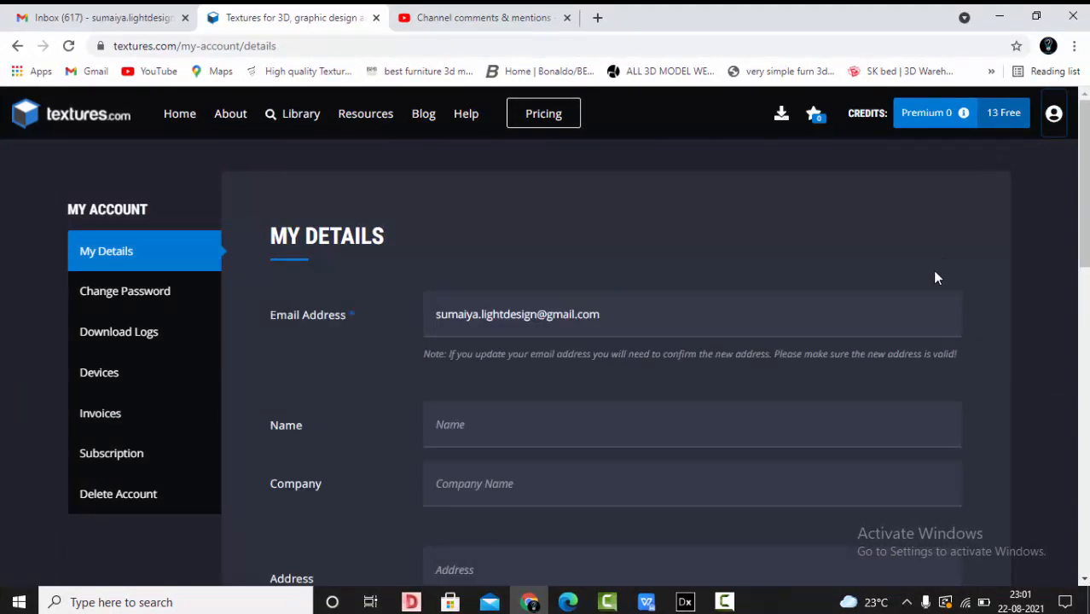
{"action": "scroll", "coordinate": [935, 278], "scroll_direction": "down", "scroll_amount": 3}
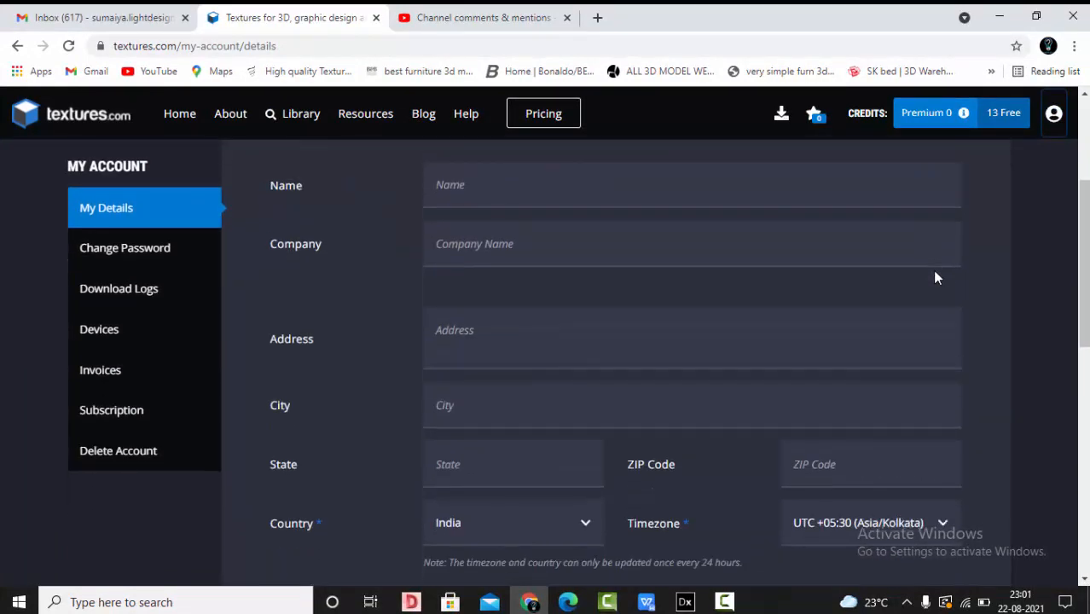
{"action": "scroll", "coordinate": [935, 278], "scroll_direction": "down", "scroll_amount": 3}
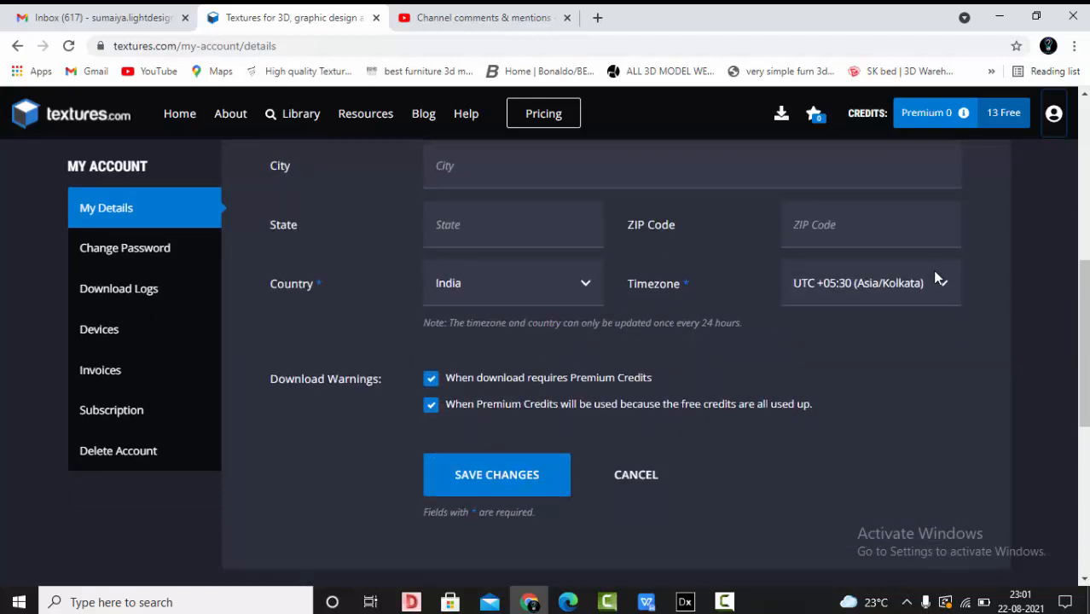
{"action": "scroll", "coordinate": [935, 278], "scroll_direction": "down", "scroll_amount": 3}
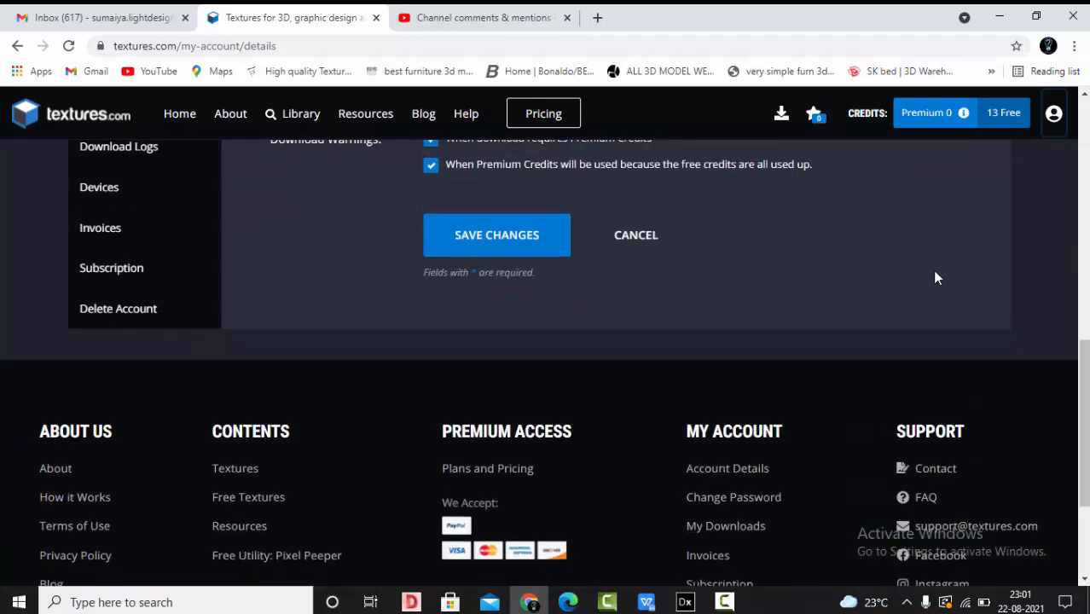
{"action": "scroll", "coordinate": [934, 278], "scroll_direction": "up", "scroll_amount": 9}
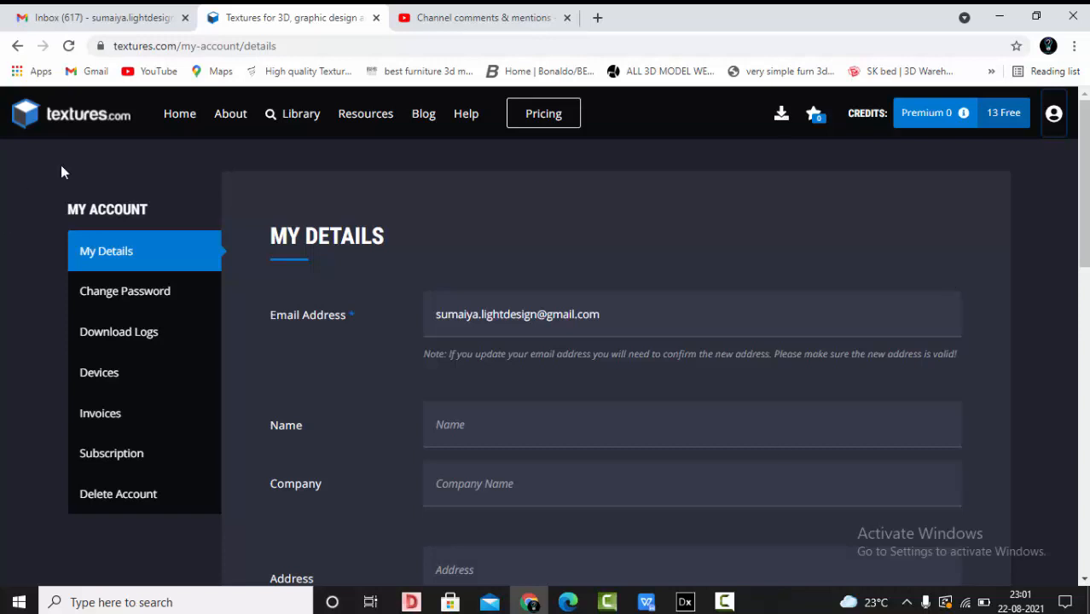
Visit the textures.com home page, open the library, and look through its special content and regular photo categories
{"action": "left_click", "coordinate": [181, 124]}
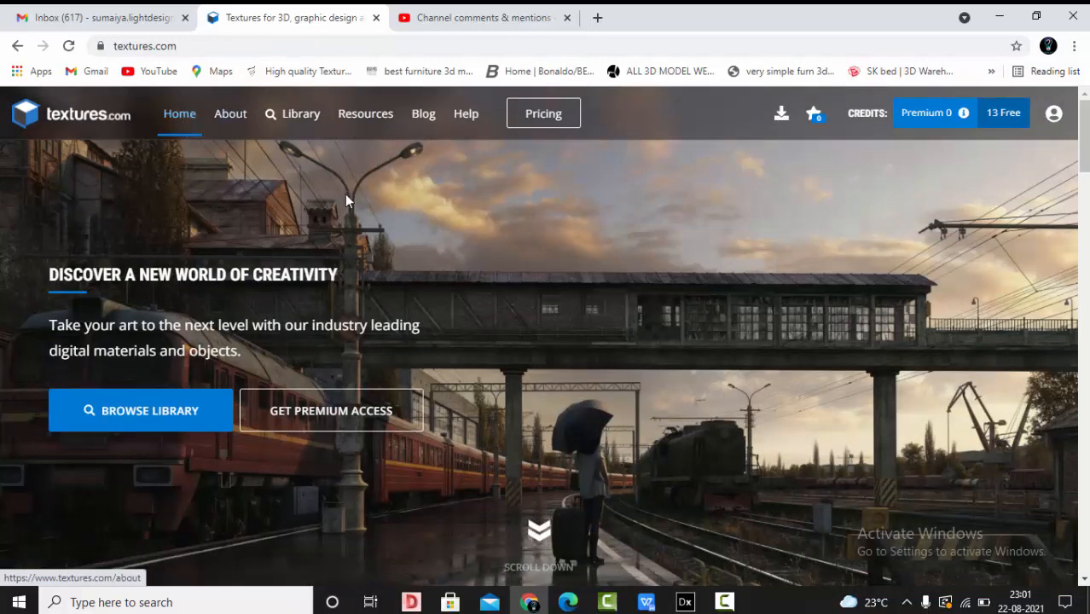
{"action": "scroll", "coordinate": [382, 241], "scroll_direction": "down", "scroll_amount": 5}
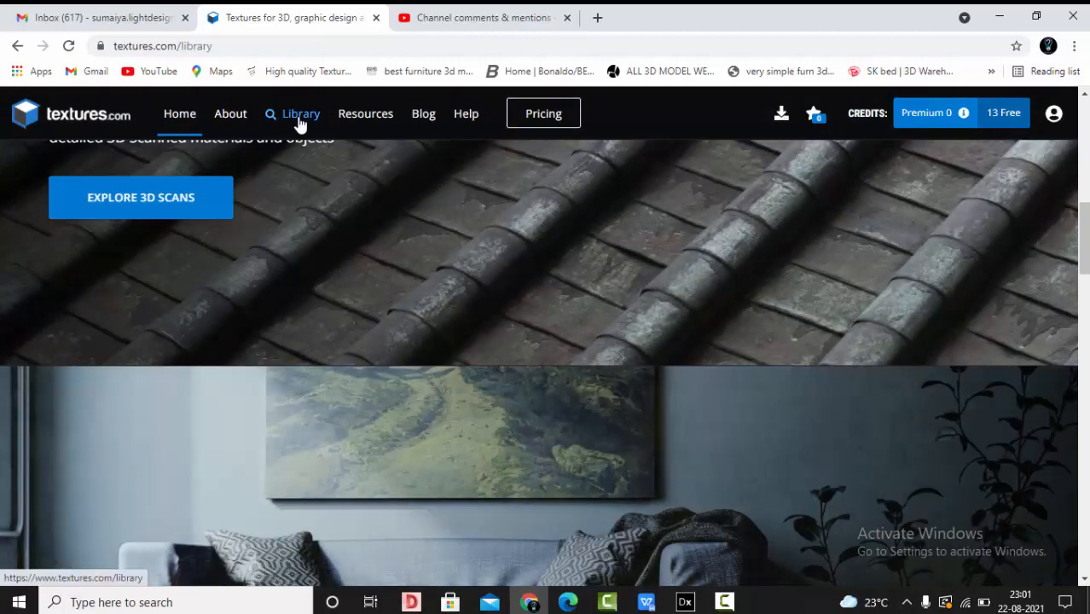
{"action": "left_click", "coordinate": [295, 114]}
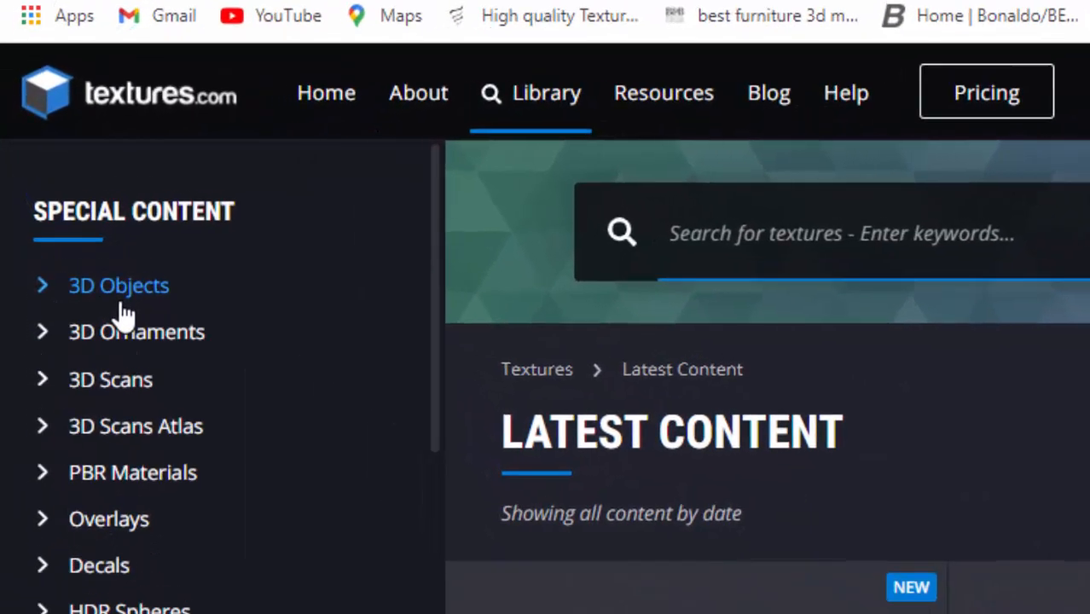
{"action": "scroll", "coordinate": [116, 416], "scroll_direction": "down", "scroll_amount": 5}
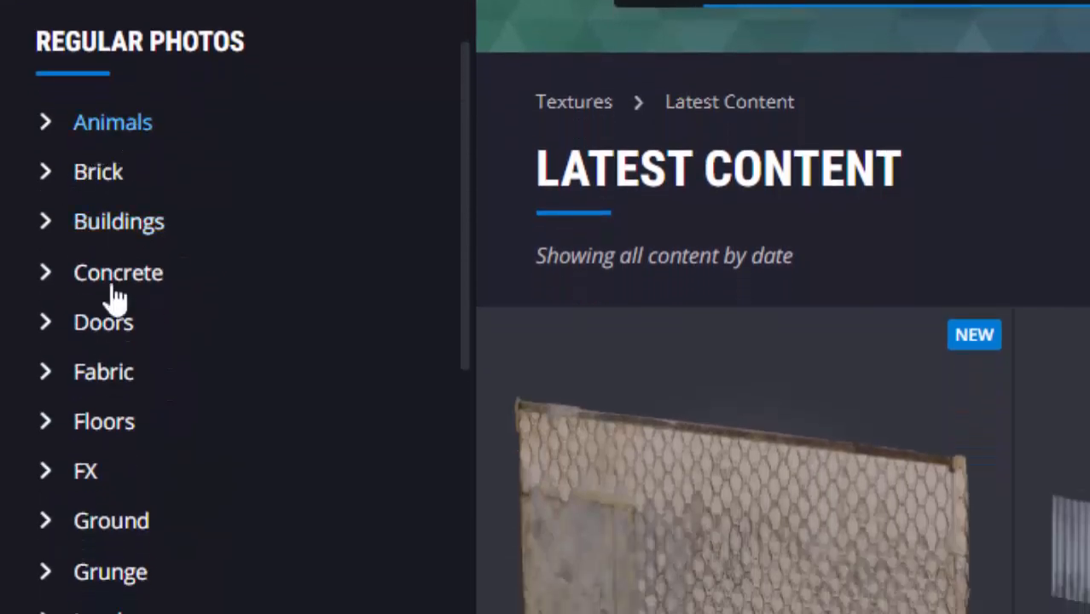
{"action": "scroll", "coordinate": [109, 402], "scroll_direction": "down", "scroll_amount": 3}
{"action": "scroll", "coordinate": [118, 388], "scroll_direction": "up", "scroll_amount": 8}
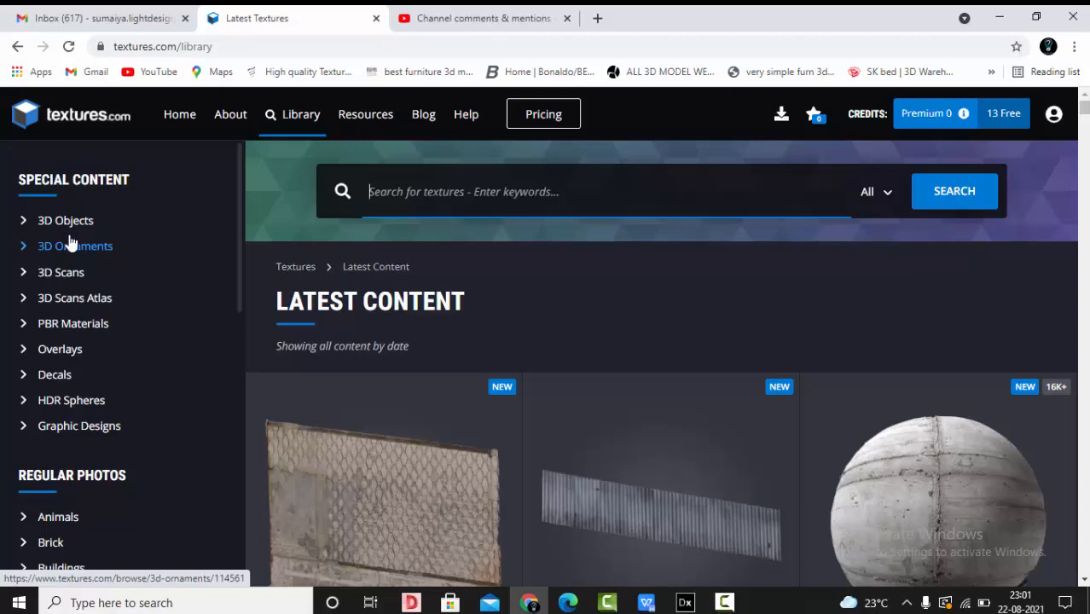
{"action": "scroll", "coordinate": [70, 247], "scroll_direction": "down", "scroll_amount": 4}
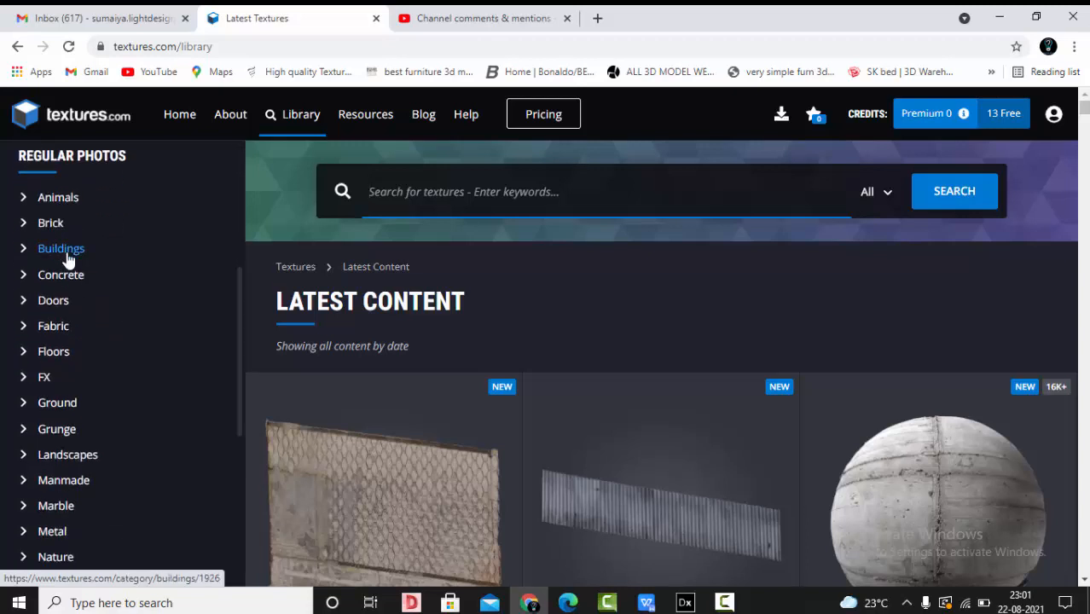
{"action": "scroll", "coordinate": [81, 326], "scroll_direction": "down", "scroll_amount": 1}
{"action": "scroll", "coordinate": [80, 325], "scroll_direction": "up", "scroll_amount": 2}
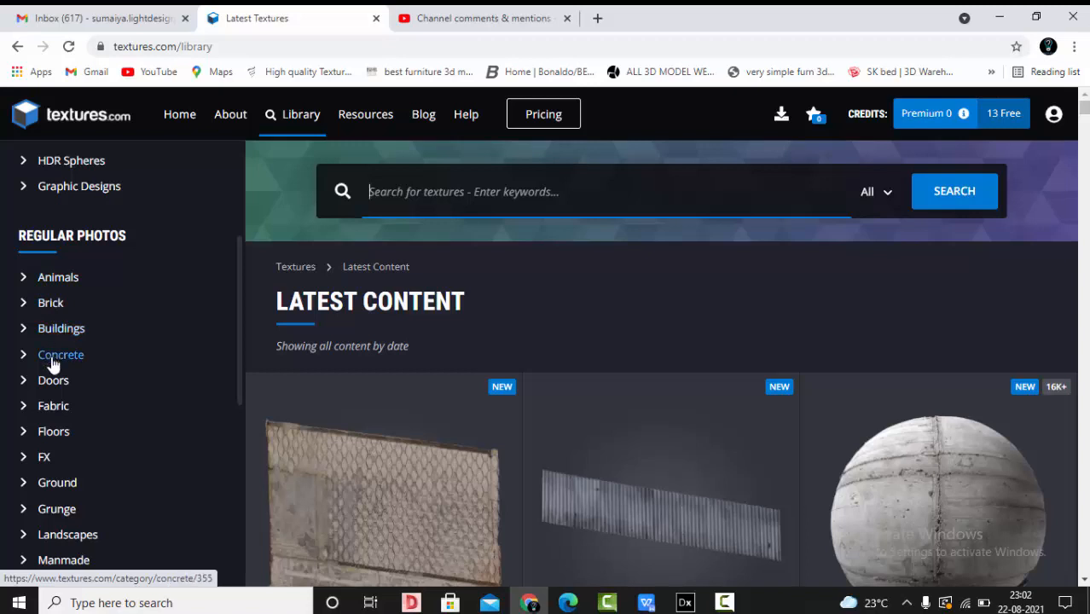
{"action": "scroll", "coordinate": [53, 364], "scroll_direction": "down", "scroll_amount": 3}
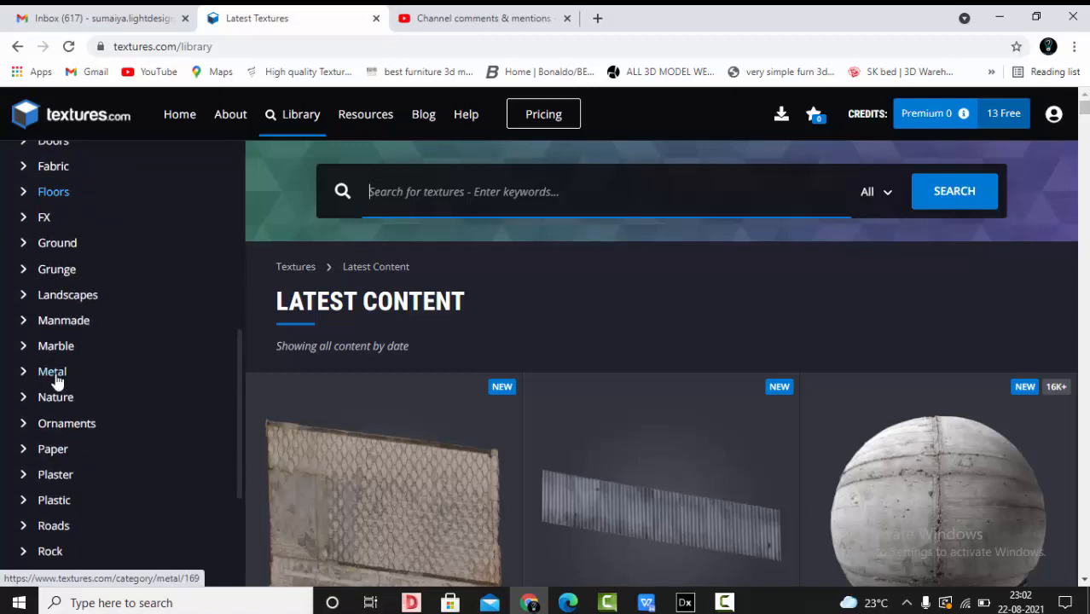
{"action": "scroll", "coordinate": [75, 429], "scroll_direction": "down", "scroll_amount": 1}
Switch to DIALux evo to inspect the house exterior from another angle, and return to the texture library in Chrome
{"action": "left_click", "coordinate": [685, 602]}
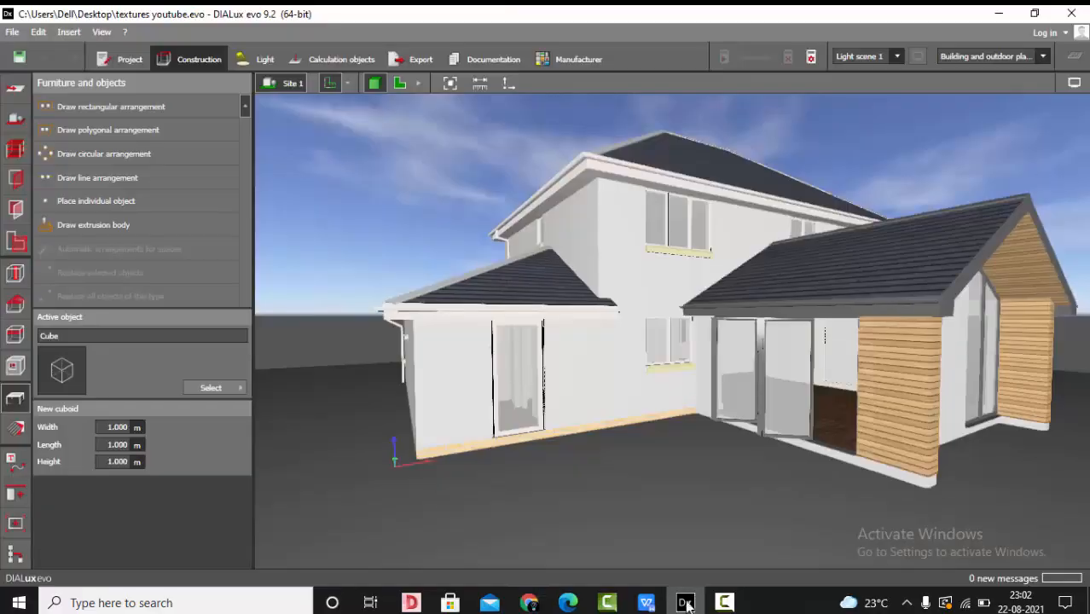
{"action": "left_click_drag", "start_coordinate": [853, 321], "coordinate": [882, 298]}
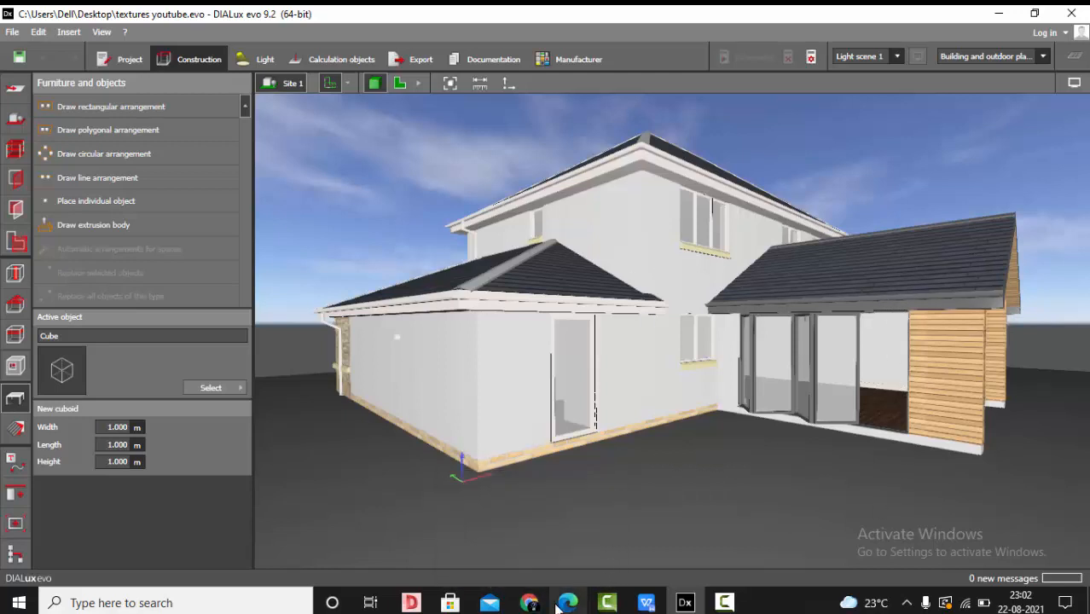
{"action": "left_click", "coordinate": [529, 603]}
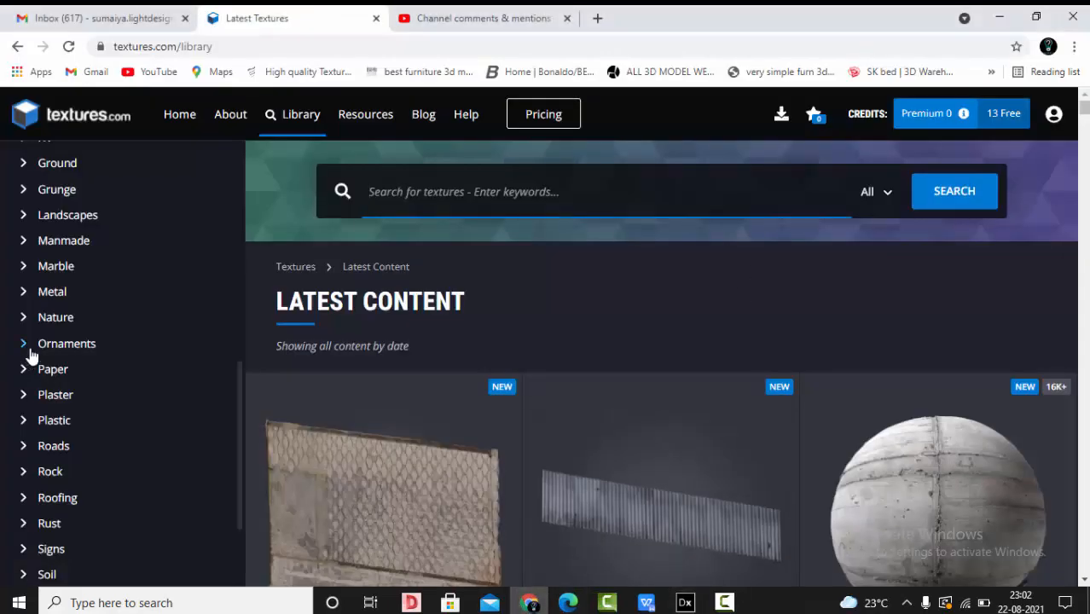
Open the Concrete category among the regular photo textures
{"action": "scroll", "coordinate": [41, 304], "scroll_direction": "up", "scroll_amount": 2}
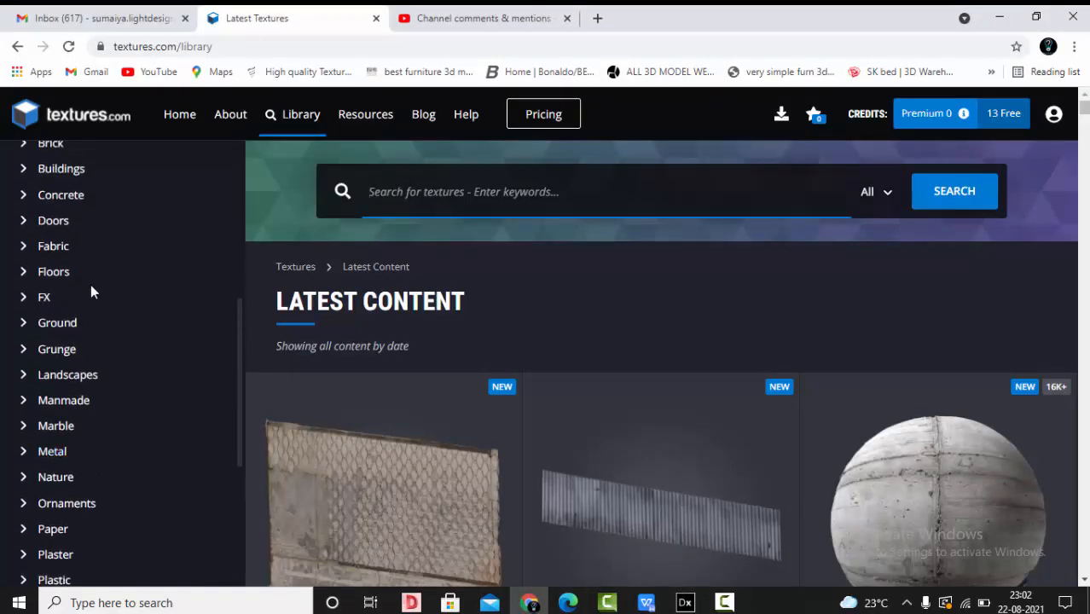
{"action": "scroll", "coordinate": [77, 265], "scroll_direction": "up", "scroll_amount": 1}
{"action": "left_click", "coordinate": [72, 275]}
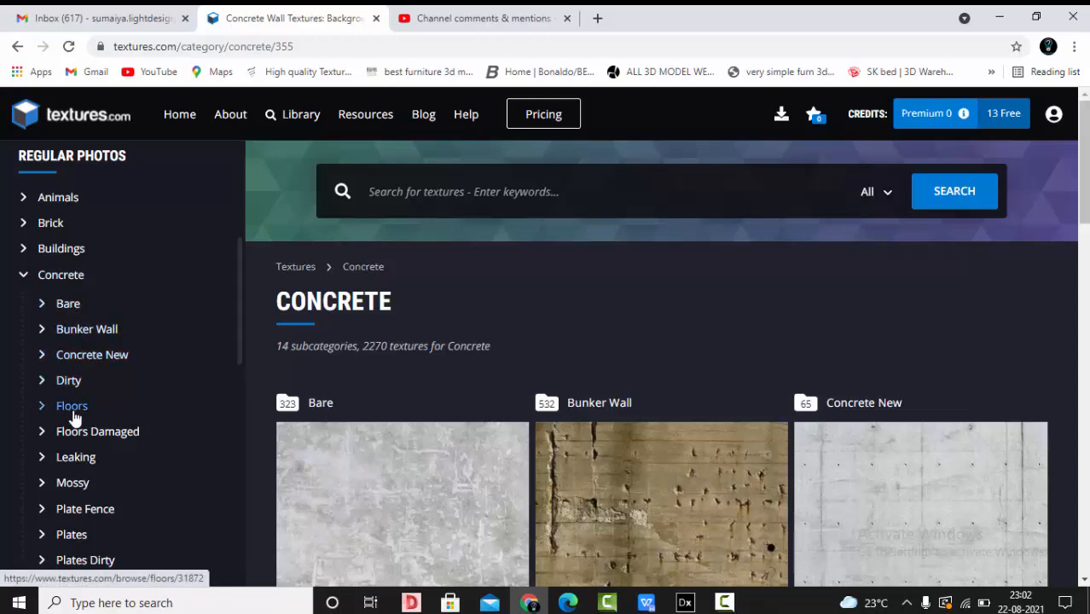
Look through the preview images of the Concrete subcategories
{"action": "scroll", "coordinate": [333, 409], "scroll_direction": "down", "scroll_amount": 2}
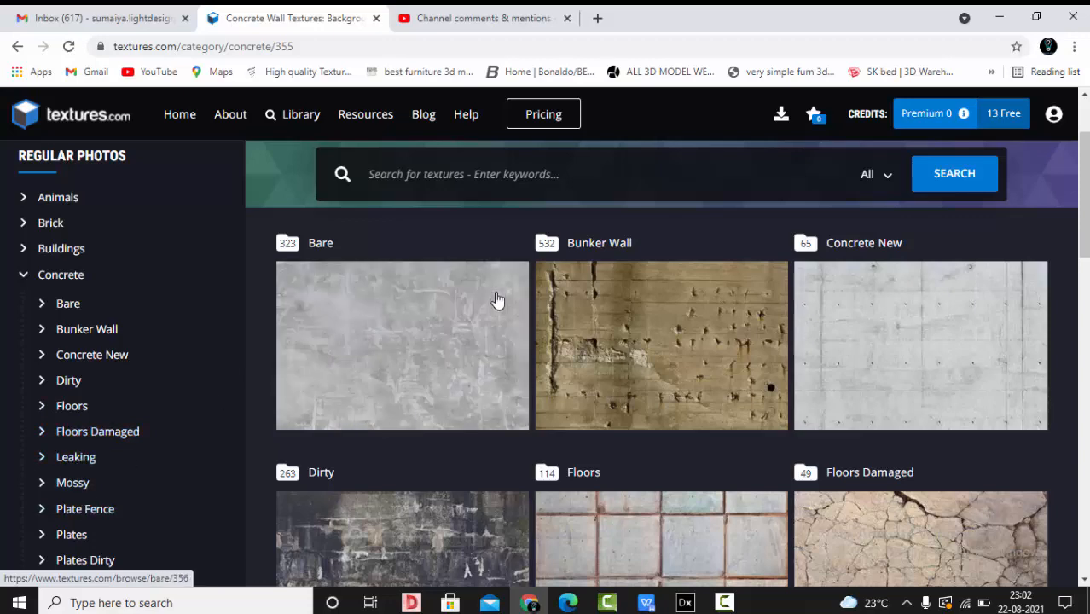
{"action": "scroll", "coordinate": [497, 302], "scroll_direction": "down", "scroll_amount": 3}
{"action": "scroll", "coordinate": [764, 307], "scroll_direction": "down", "scroll_amount": 4}
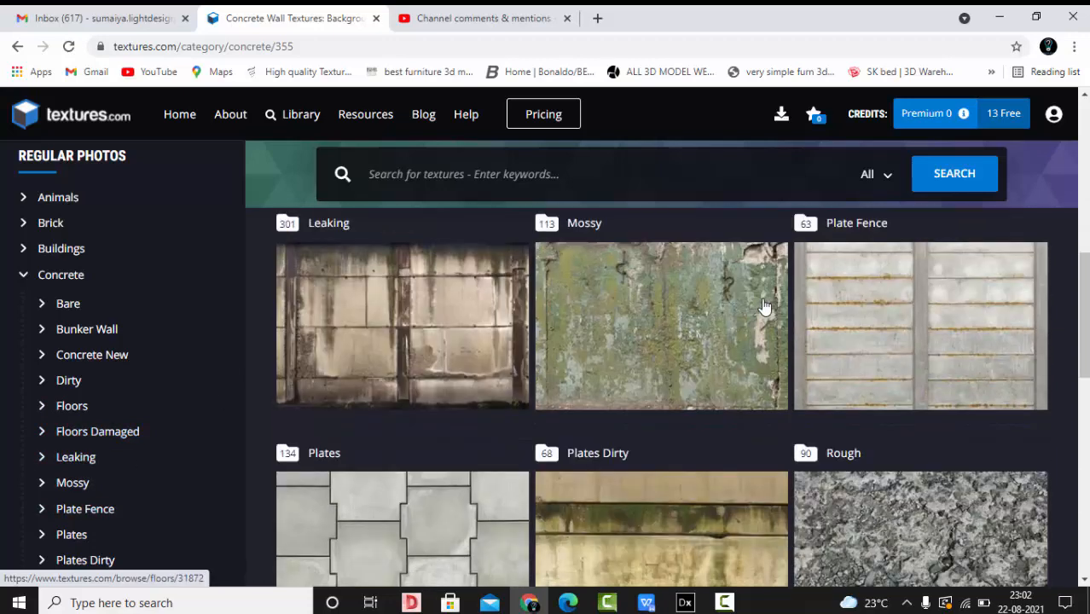
{"action": "scroll", "coordinate": [765, 307], "scroll_direction": "down", "scroll_amount": 2}
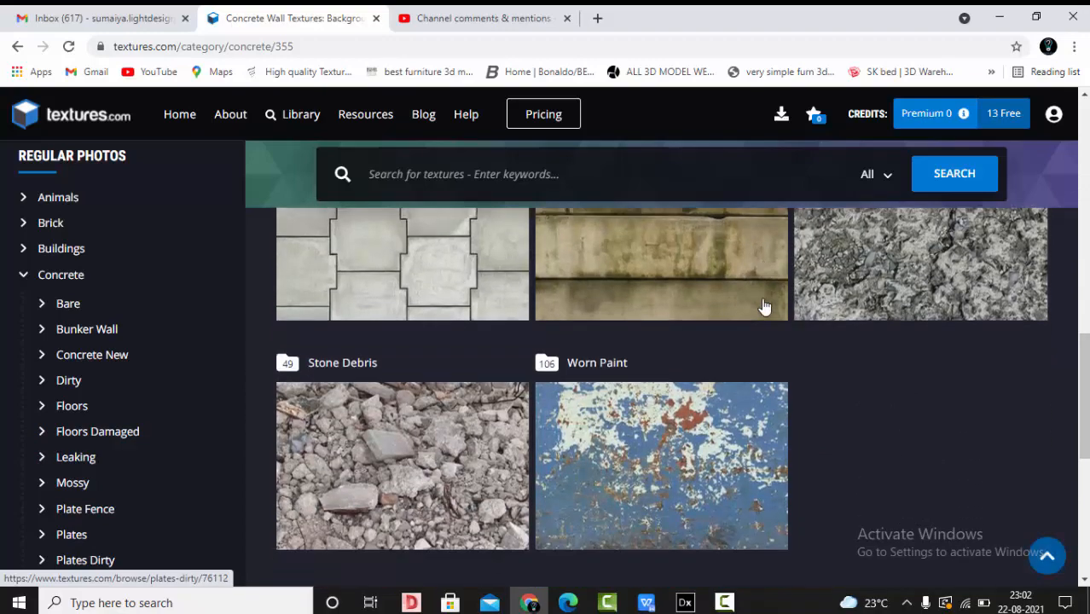
{"action": "scroll", "coordinate": [761, 306], "scroll_direction": "down", "scroll_amount": 3}
{"action": "scroll", "coordinate": [762, 306], "scroll_direction": "up", "scroll_amount": 5}
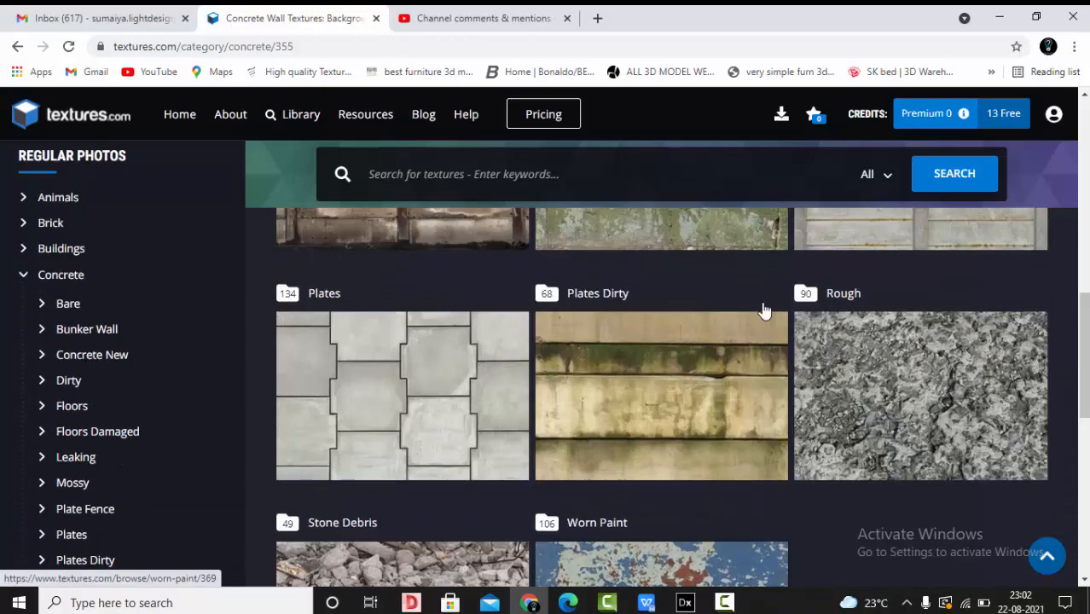
{"action": "scroll", "coordinate": [764, 310], "scroll_direction": "up", "scroll_amount": 5}
{"action": "scroll", "coordinate": [762, 308], "scroll_direction": "up", "scroll_amount": 4}
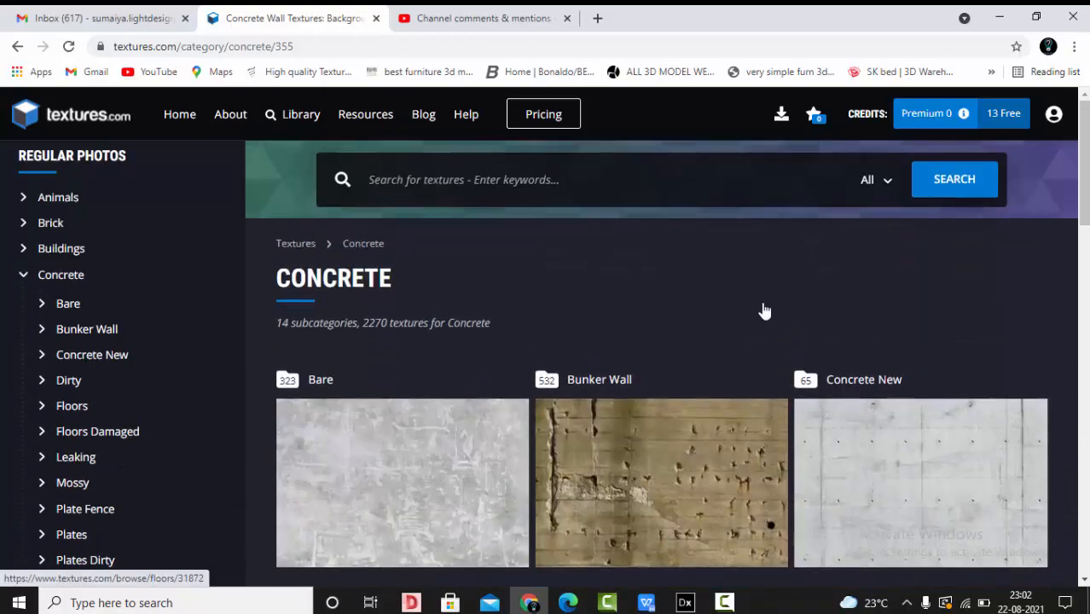
Open the Concrete New subcategory and download the free 824x1024 seamless image of the ConcreteNew0050 texture
{"action": "scroll", "coordinate": [762, 308], "scroll_direction": "down", "scroll_amount": 2}
{"action": "left_click", "coordinate": [893, 314]}
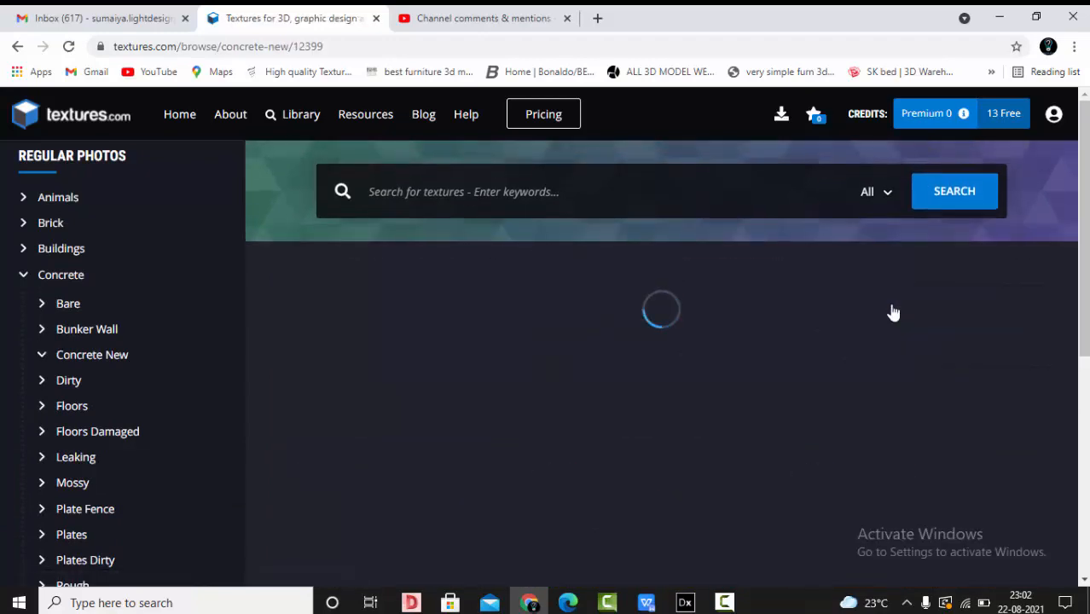
{"action": "scroll", "coordinate": [712, 310], "scroll_direction": "down", "scroll_amount": 3}
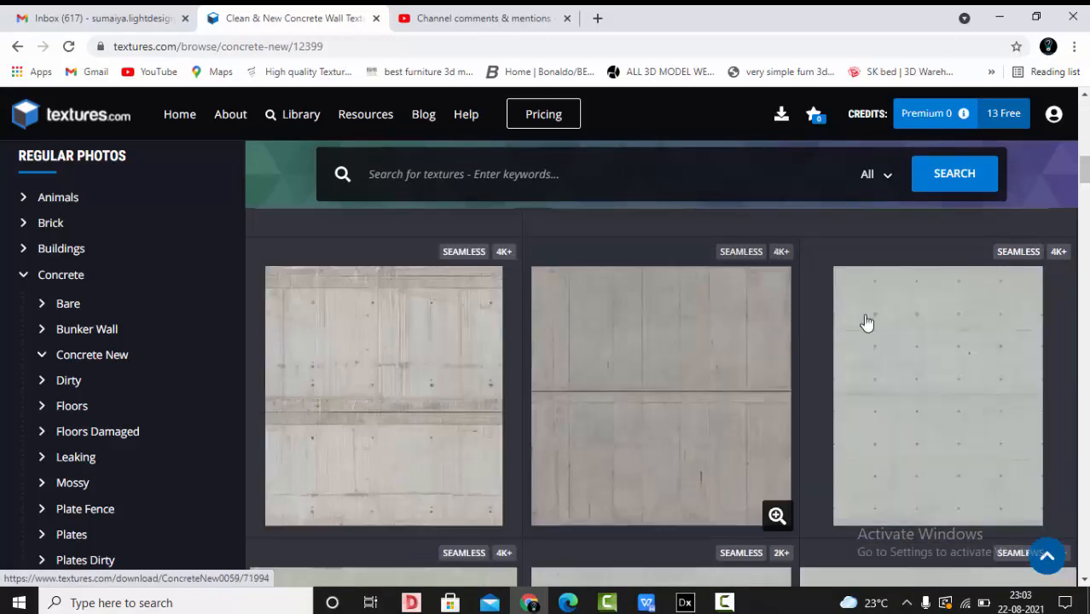
{"action": "scroll", "coordinate": [917, 350], "scroll_direction": "down", "scroll_amount": 1}
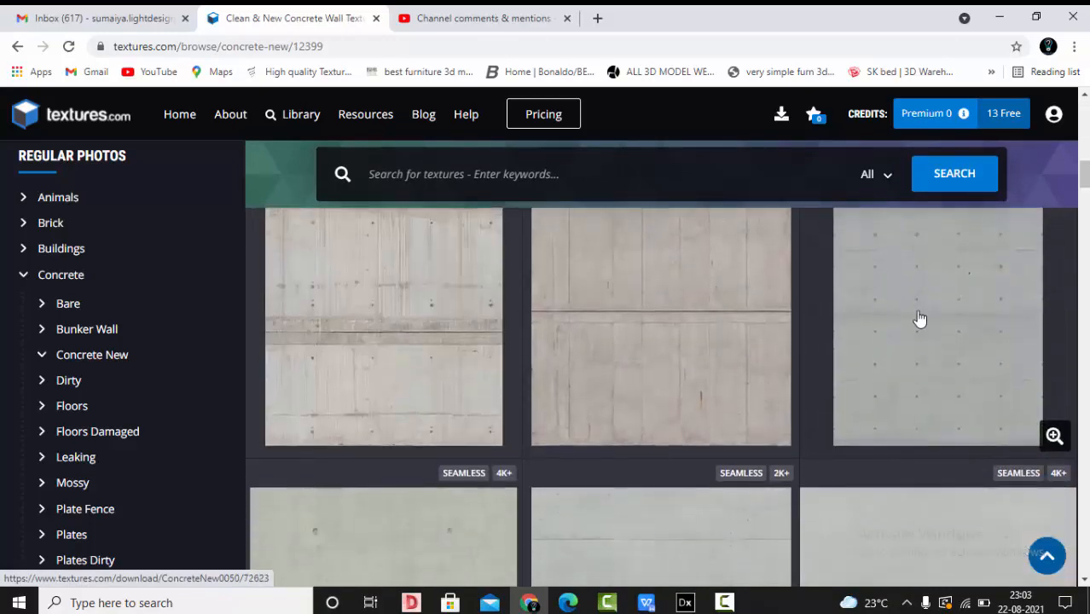
{"action": "left_click", "coordinate": [919, 319]}
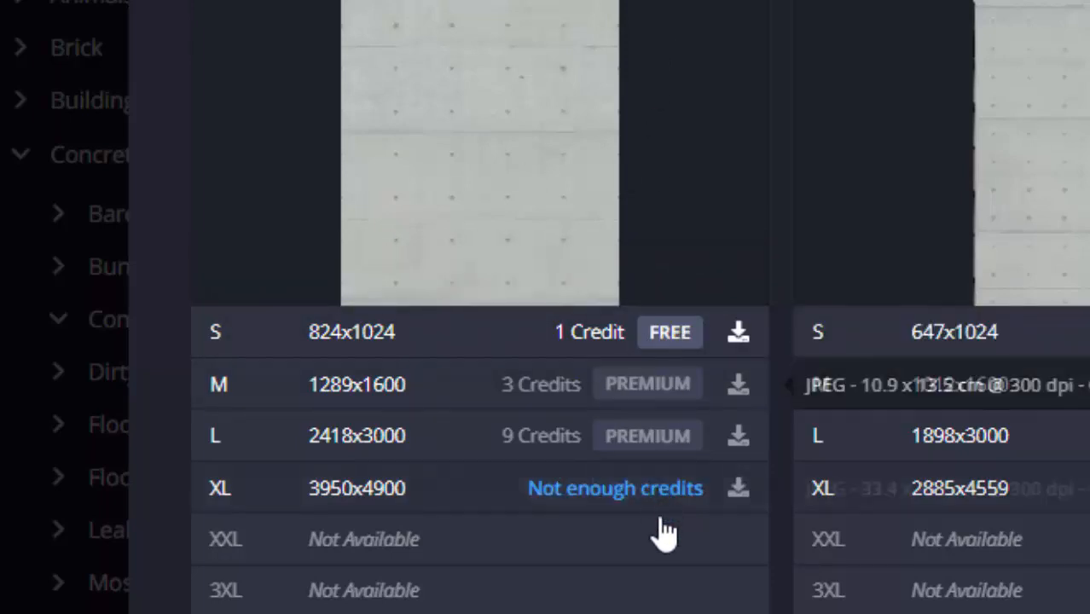
{"action": "left_click", "coordinate": [670, 333]}
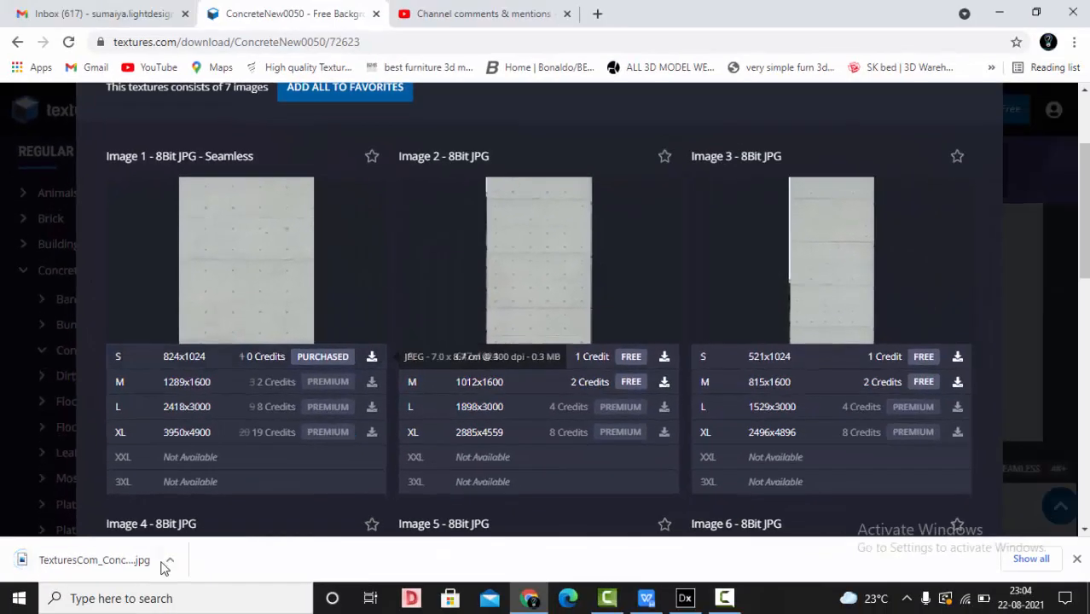
Switch to DIALux evo and create a texture material from the TexturesCom_ConcreteNew0050_1_seamless image in Downloads
{"action": "left_click", "coordinate": [682, 600]}
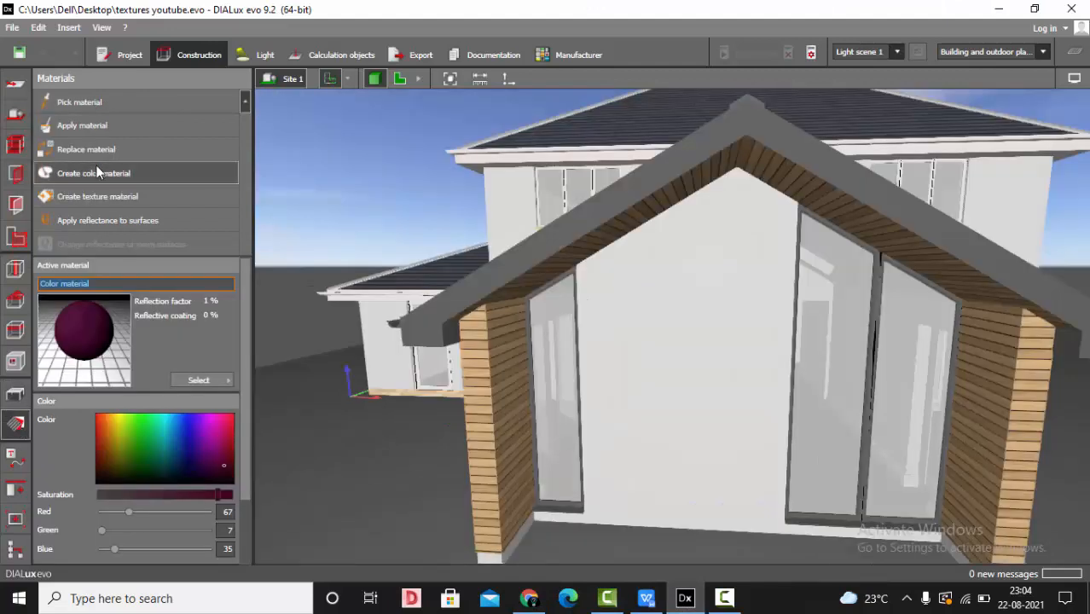
{"action": "left_click", "coordinate": [92, 197]}
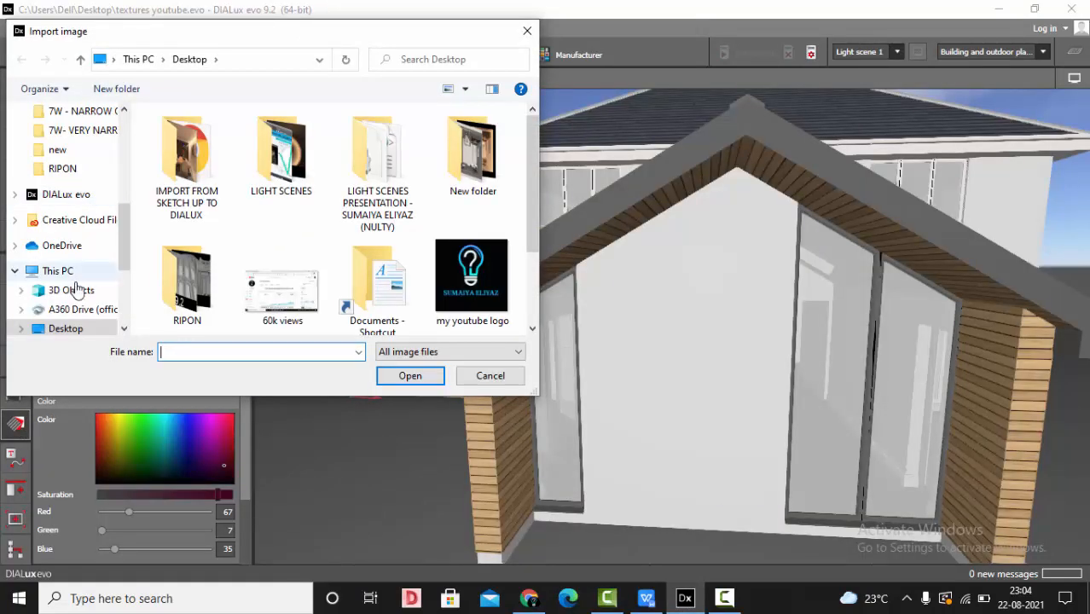
{"action": "scroll", "coordinate": [73, 288], "scroll_direction": "down", "scroll_amount": 1}
{"action": "left_click", "coordinate": [72, 331]}
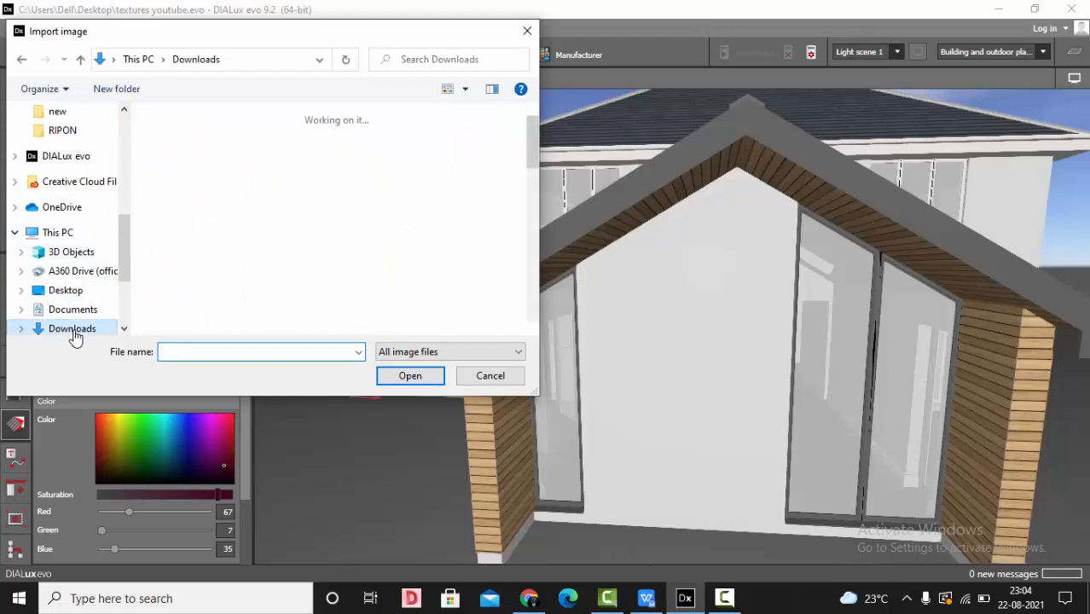
{"action": "left_click", "coordinate": [171, 150]}
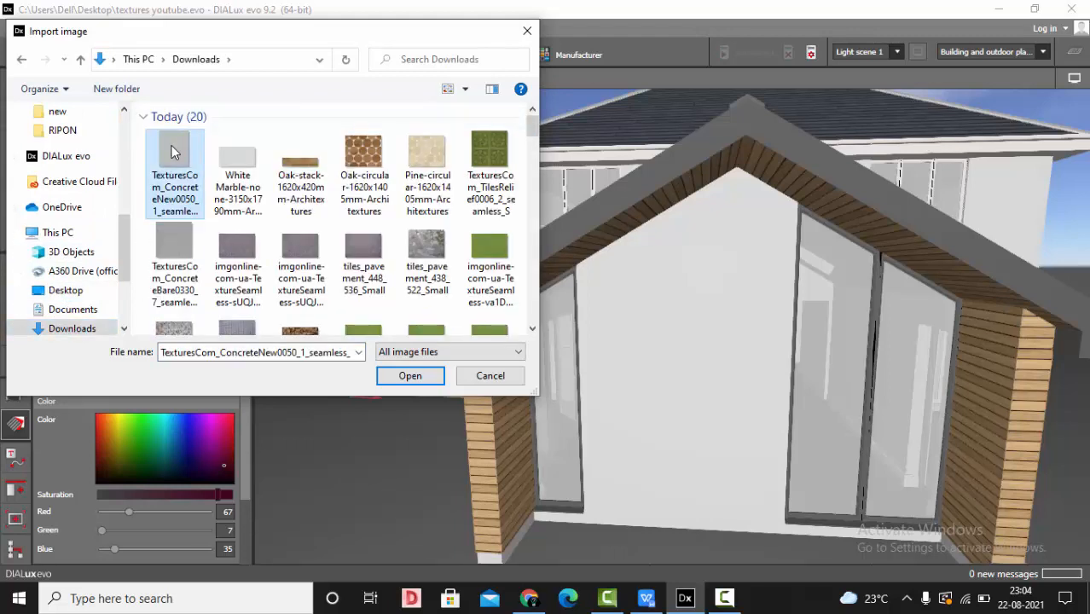
{"action": "left_click", "coordinate": [411, 375]}
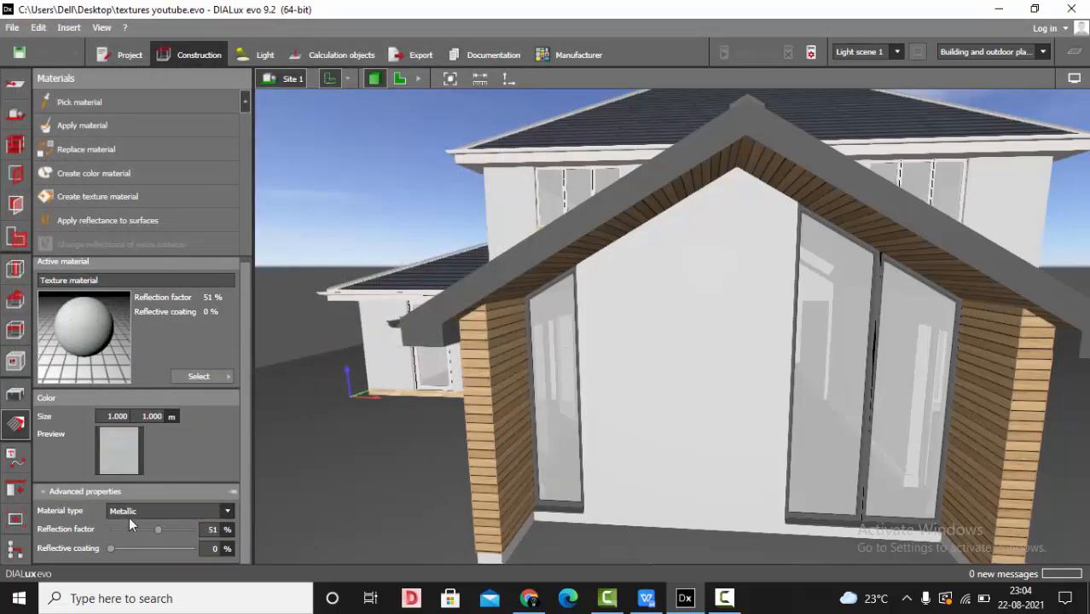
Set the concrete texture's material type to Painted and apply the material to the front gable wall, inspecting it up close
{"action": "left_click", "coordinate": [174, 510]}
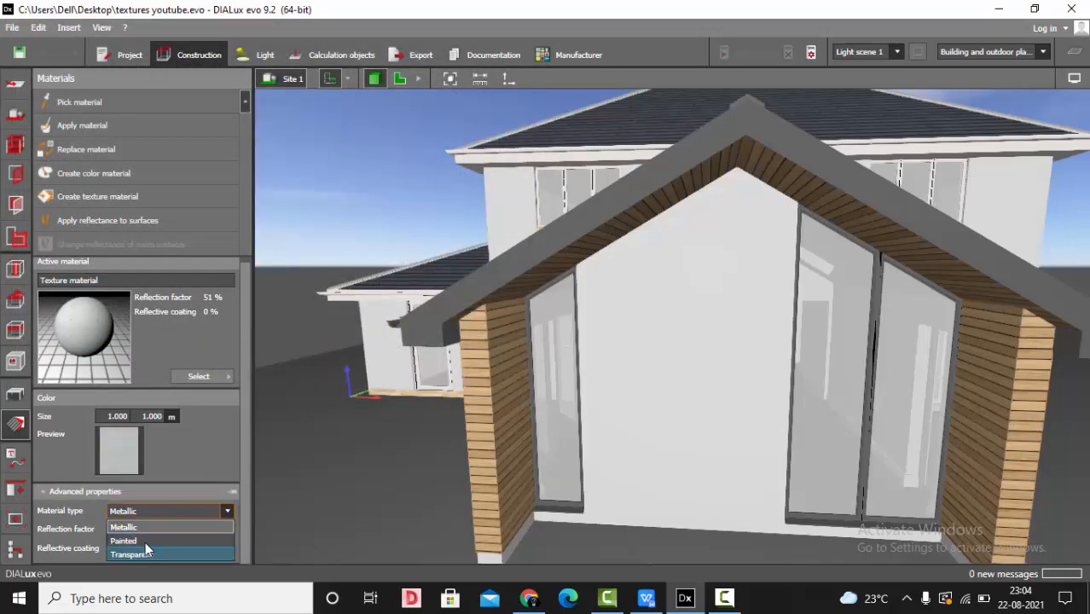
{"action": "left_click", "coordinate": [145, 540]}
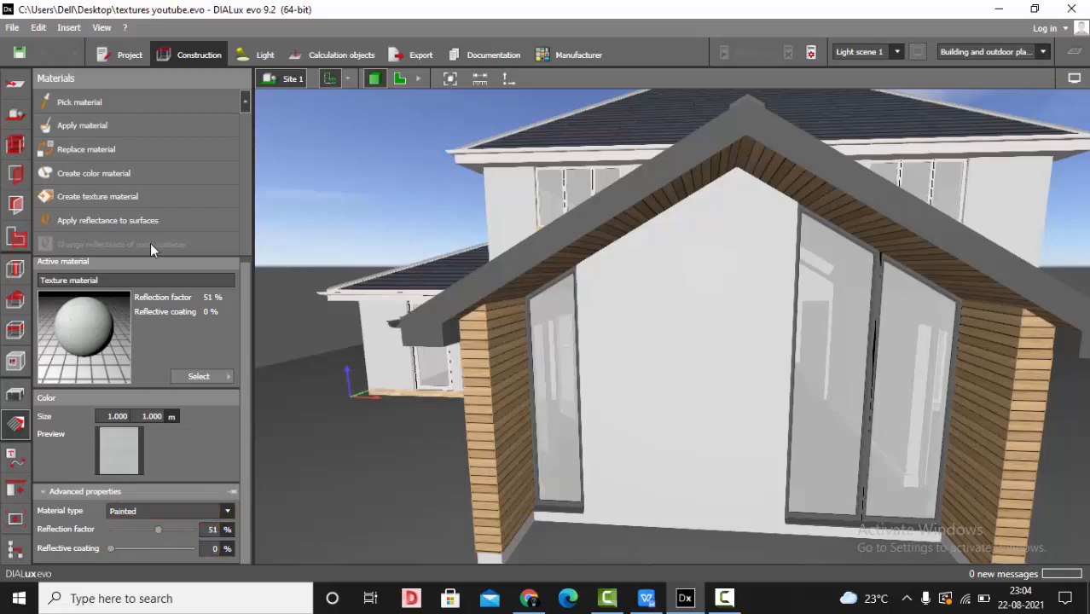
{"action": "left_click", "coordinate": [85, 125]}
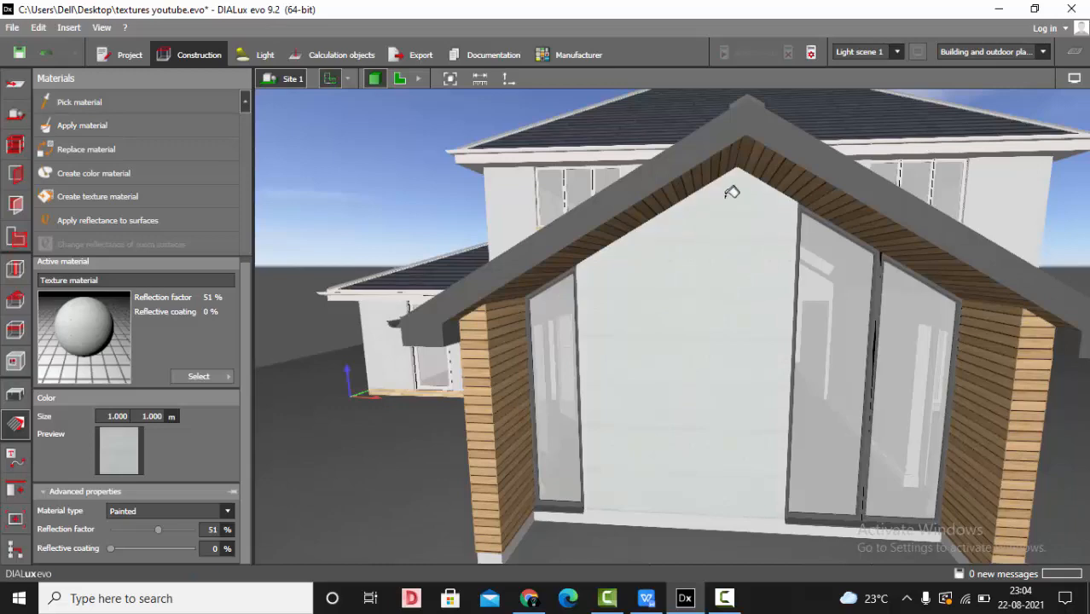
{"action": "right_click_drag", "start_coordinate": [732, 192], "coordinate": [608, 336]}
{"action": "scroll", "coordinate": [608, 335], "scroll_direction": "up", "scroll_amount": 3}
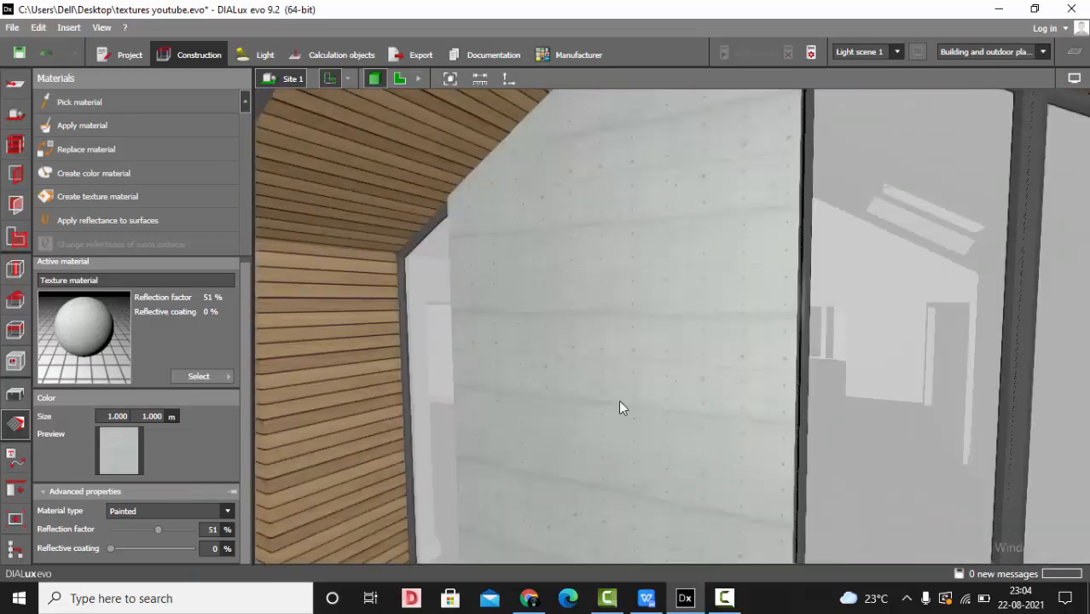
{"action": "mouse_move", "coordinate": [620, 402]}
{"action": "right_mouse_down"}
{"action": "mouse_move", "coordinate": [617, 387]}
{"action": "mouse_move", "coordinate": [617, 403]}
{"action": "right_mouse_up"}
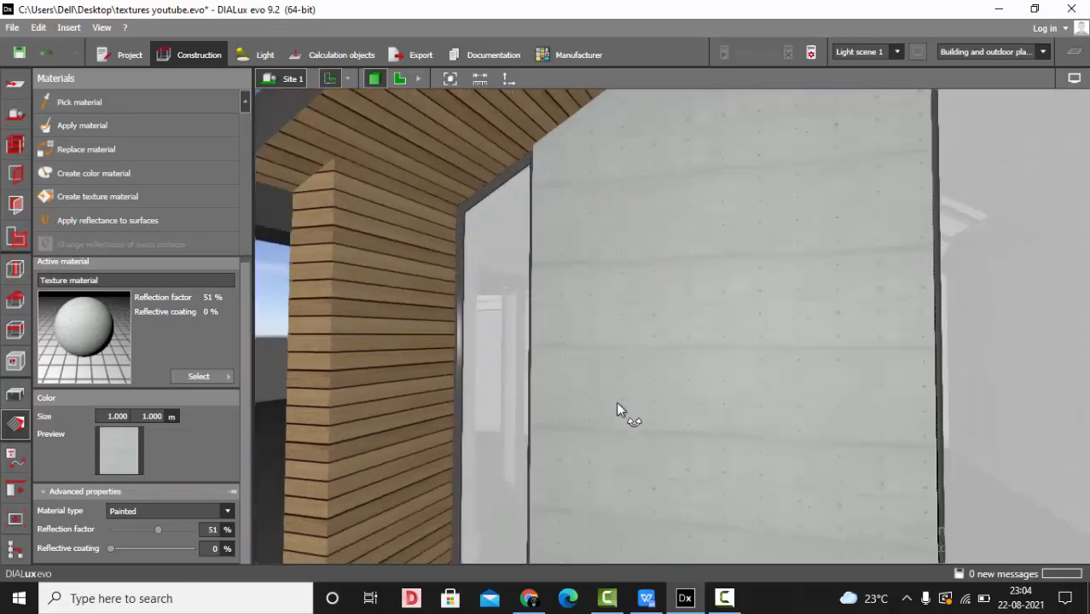
{"action": "left_click", "coordinate": [14, 396]}
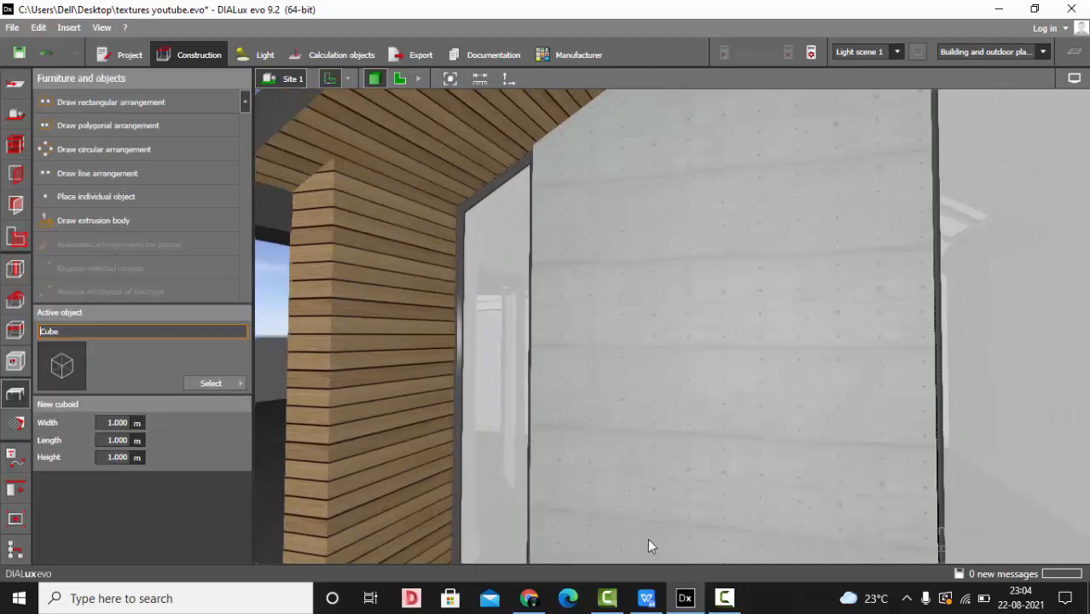
Switch to Chrome, open the Ground category on textures.com and look through its subcategories
{"action": "left_click", "coordinate": [529, 597]}
{"action": "scroll", "coordinate": [464, 290], "scroll_direction": "up", "scroll_amount": 2}
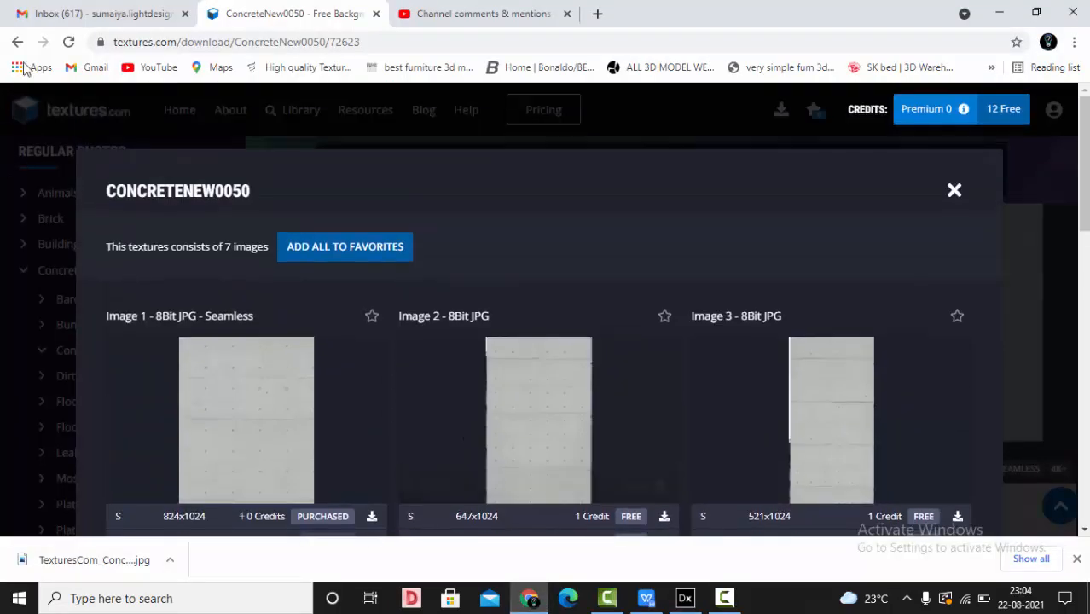
{"action": "left_click", "coordinate": [18, 43]}
{"action": "scroll", "coordinate": [126, 296], "scroll_direction": "down", "scroll_amount": 4}
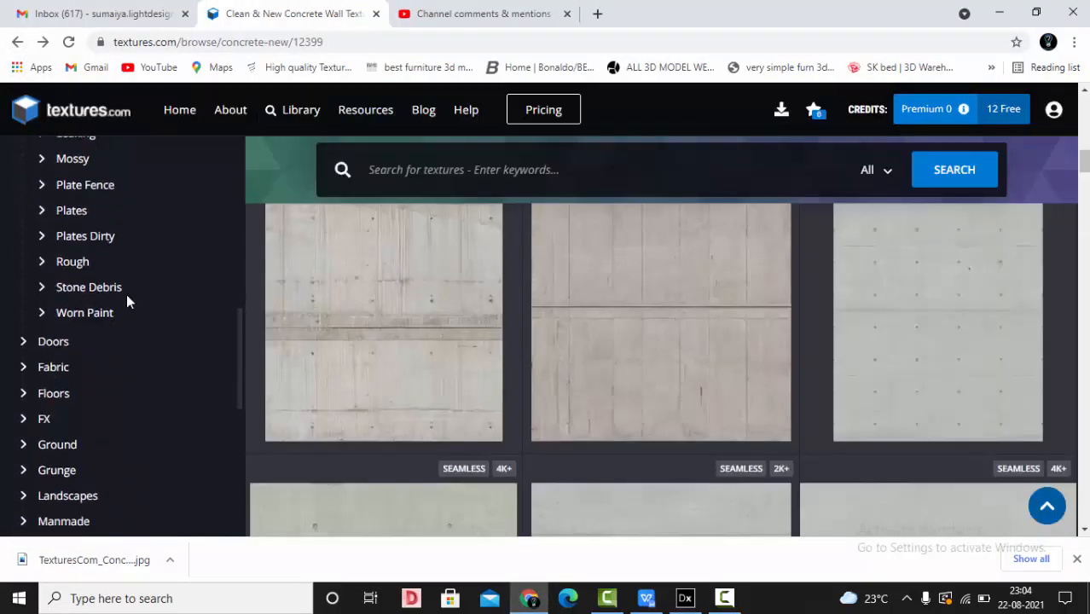
{"action": "scroll", "coordinate": [111, 315], "scroll_direction": "down", "scroll_amount": 2}
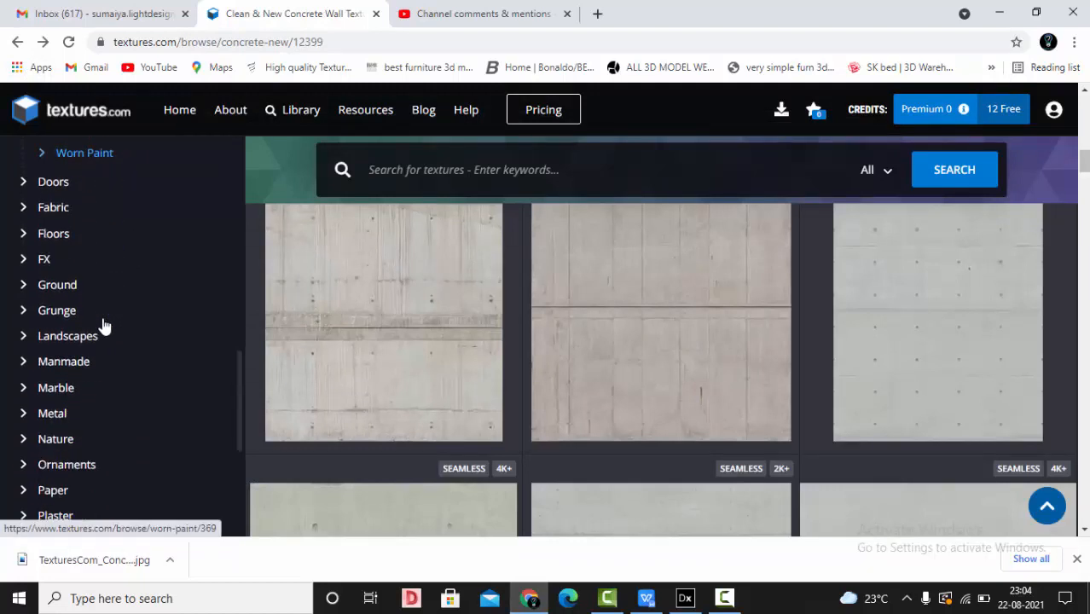
{"action": "left_click", "coordinate": [41, 288]}
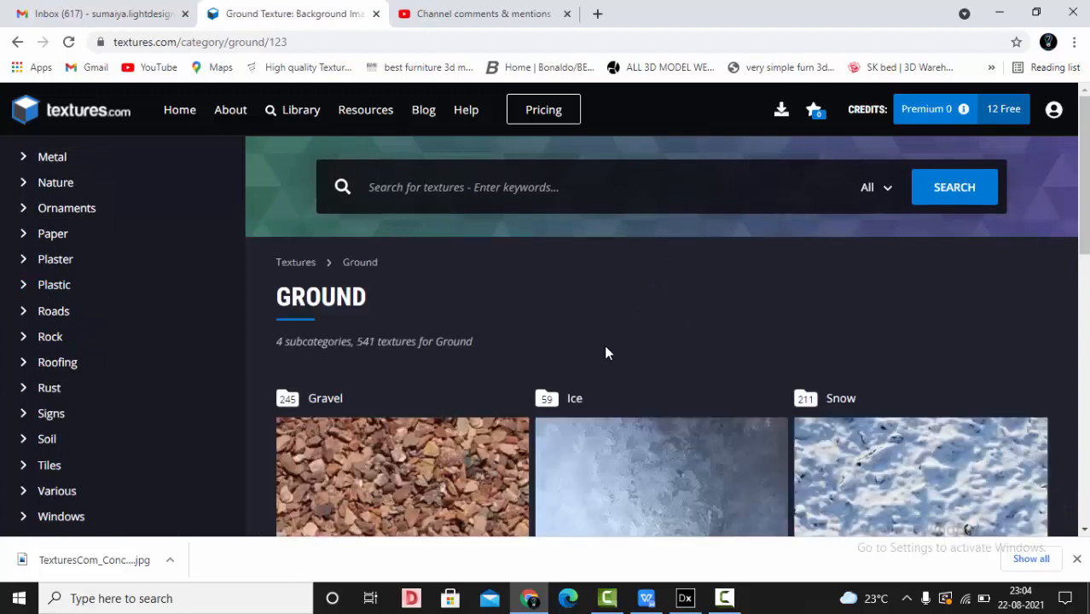
{"action": "scroll", "coordinate": [578, 355], "scroll_direction": "down", "scroll_amount": 2}
{"action": "scroll", "coordinate": [523, 341], "scroll_direction": "up", "scroll_amount": 1}
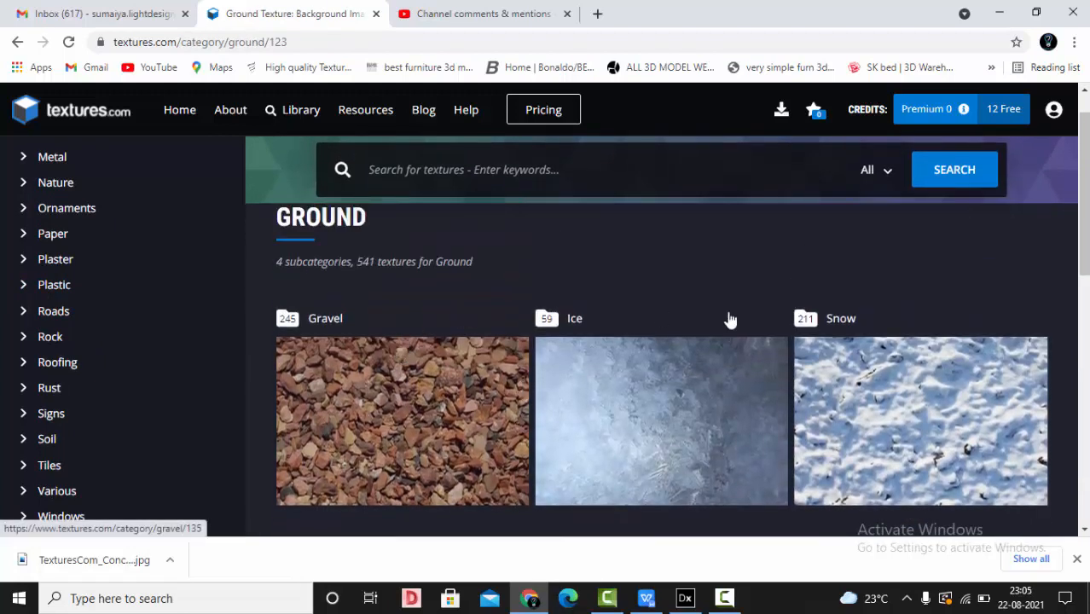
{"action": "scroll", "coordinate": [625, 295], "scroll_direction": "down", "scroll_amount": 3}
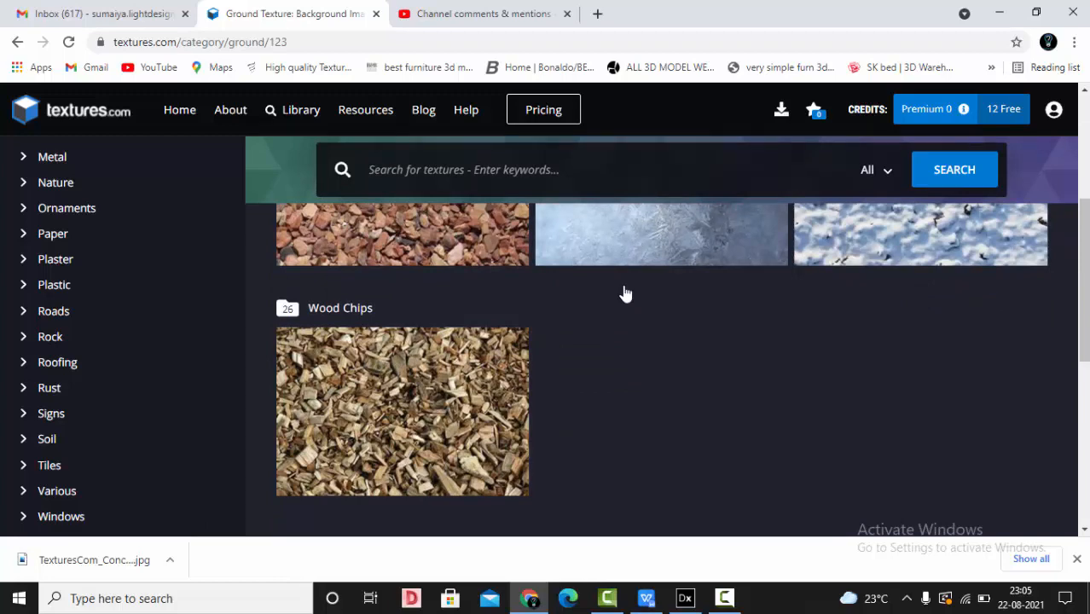
{"action": "scroll", "coordinate": [624, 293], "scroll_direction": "up", "scroll_amount": 3}
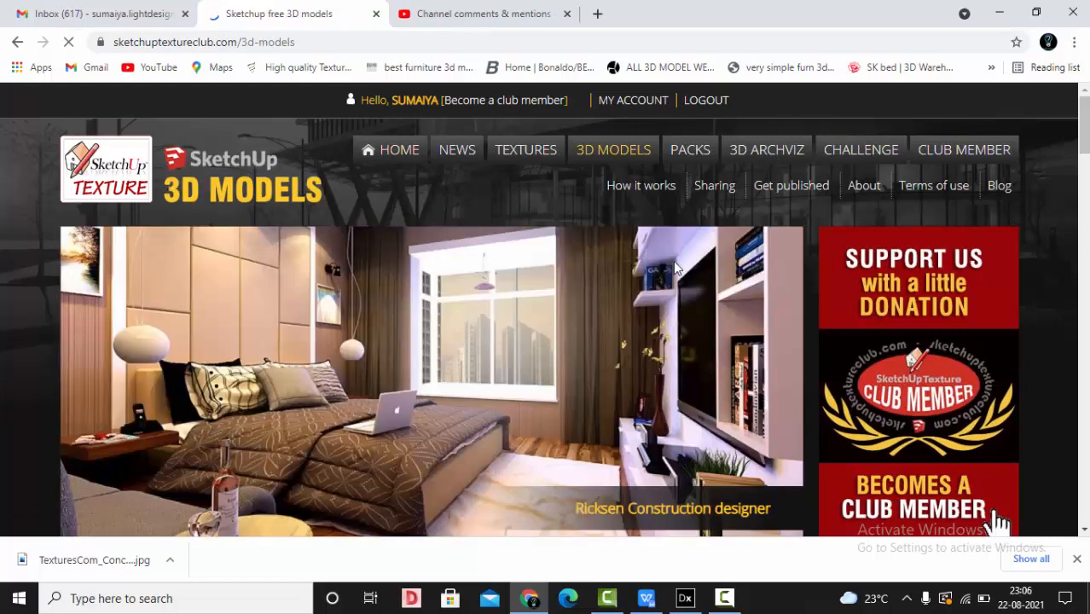
Look over the 3D Models page on sketchuptextureclub.com, and open the Textures section to view its main categories
{"action": "scroll", "coordinate": [674, 262], "scroll_direction": "down", "scroll_amount": 8}
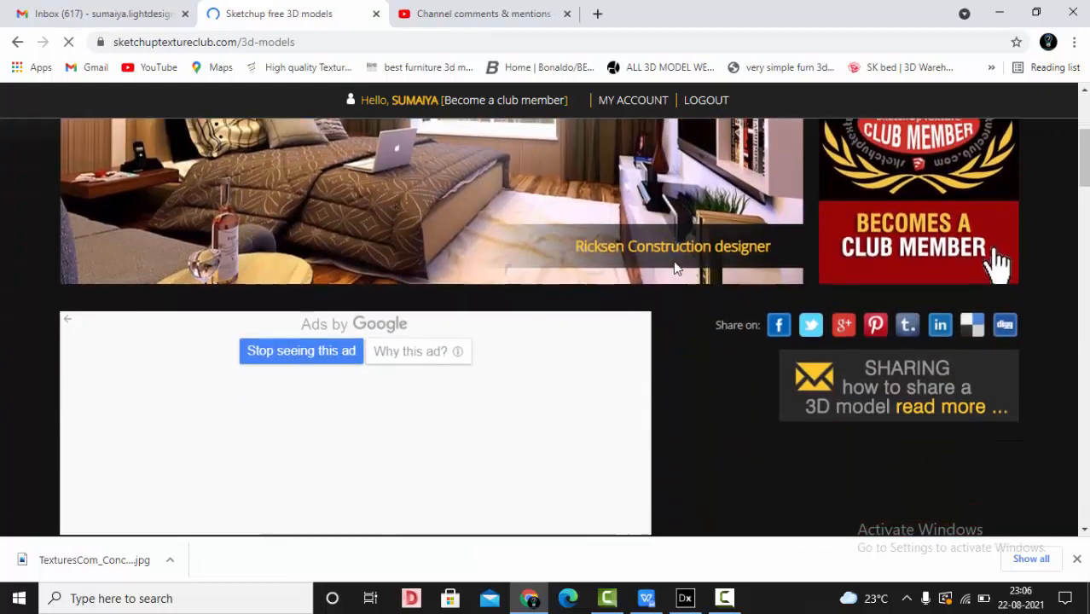
{"action": "scroll", "coordinate": [674, 261], "scroll_direction": "down", "scroll_amount": 2}
{"action": "scroll", "coordinate": [674, 262], "scroll_direction": "up", "scroll_amount": 10}
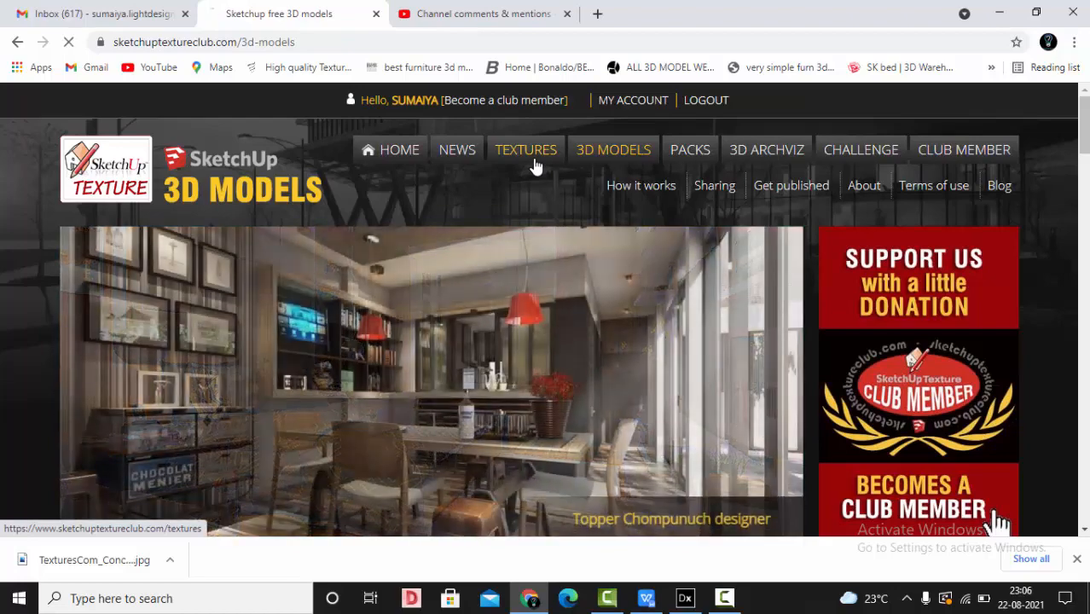
{"action": "left_click", "coordinate": [534, 165]}
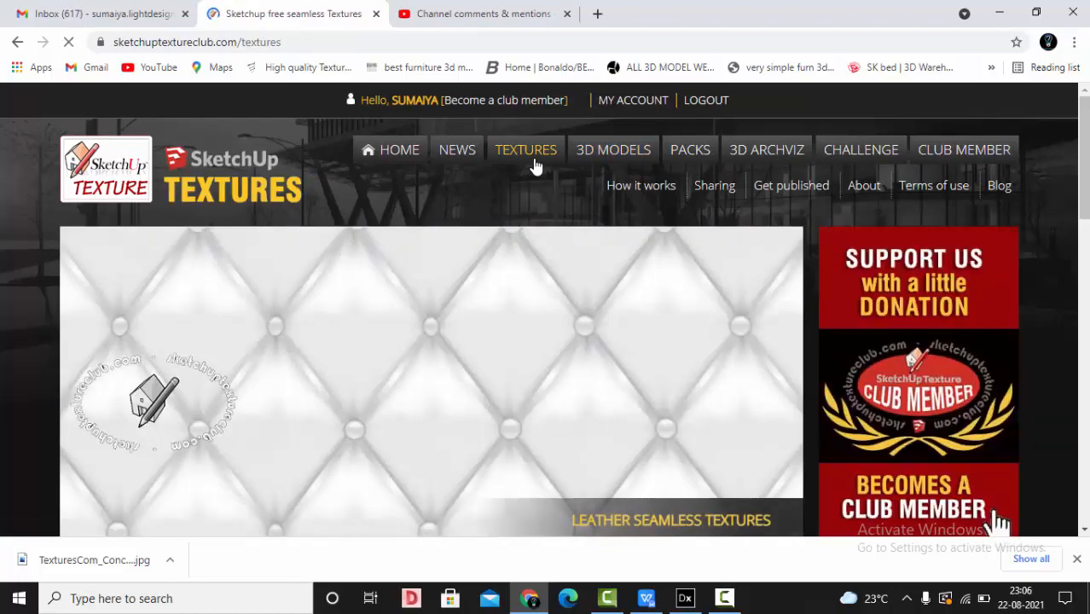
{"action": "scroll", "coordinate": [539, 295], "scroll_direction": "down", "scroll_amount": 2}
{"action": "scroll", "coordinate": [537, 297], "scroll_direction": "down", "scroll_amount": 5}
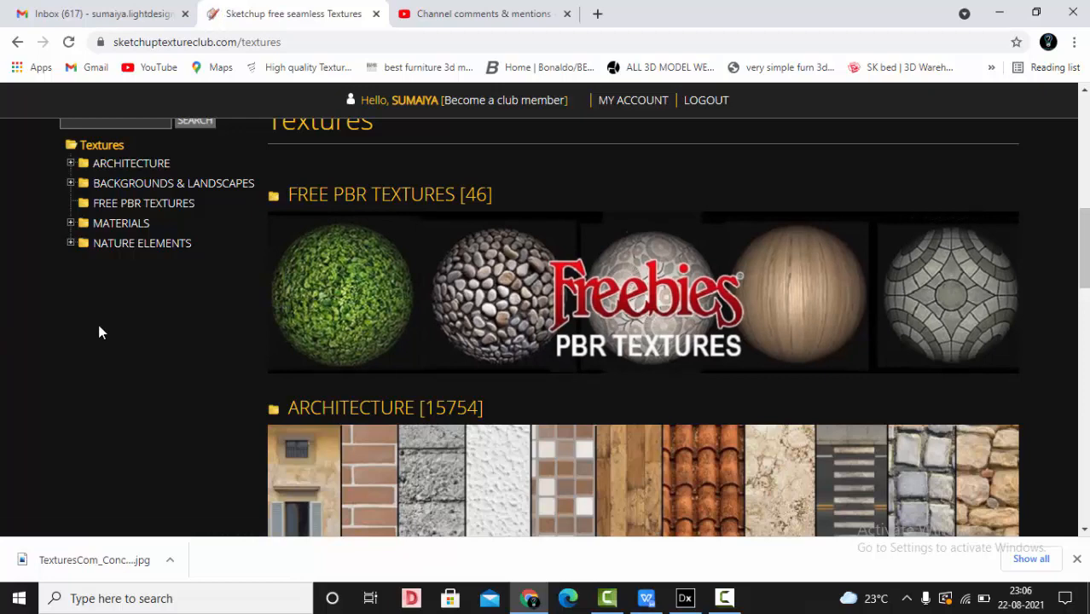
{"action": "scroll", "coordinate": [105, 328], "scroll_direction": "down", "scroll_amount": 2}
{"action": "scroll", "coordinate": [105, 331], "scroll_direction": "up", "scroll_amount": 3}
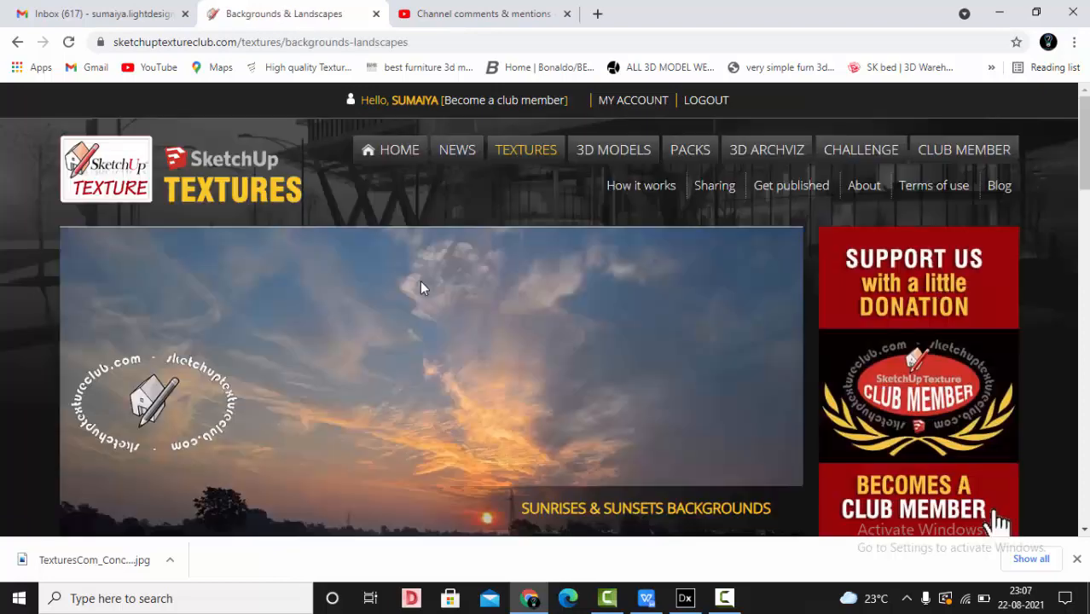
Look through the Backgrounds & Landscapes subcategories and open Sunrises & Sunsets
{"action": "scroll", "coordinate": [419, 280], "scroll_direction": "down", "scroll_amount": 8}
{"action": "scroll", "coordinate": [419, 311], "scroll_direction": "down", "scroll_amount": 3}
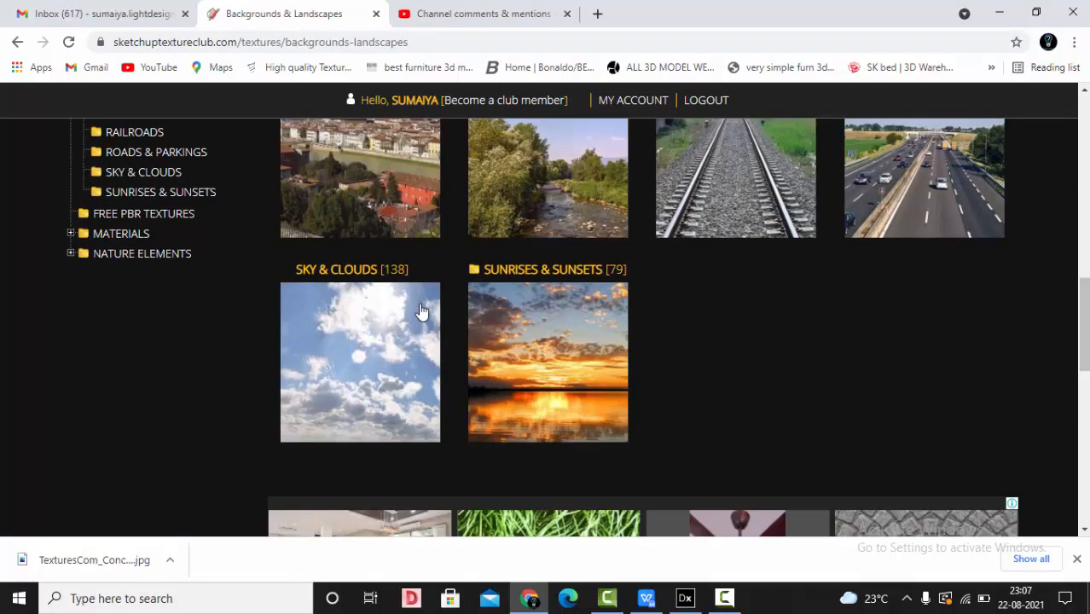
{"action": "scroll", "coordinate": [420, 311], "scroll_direction": "up", "scroll_amount": 1}
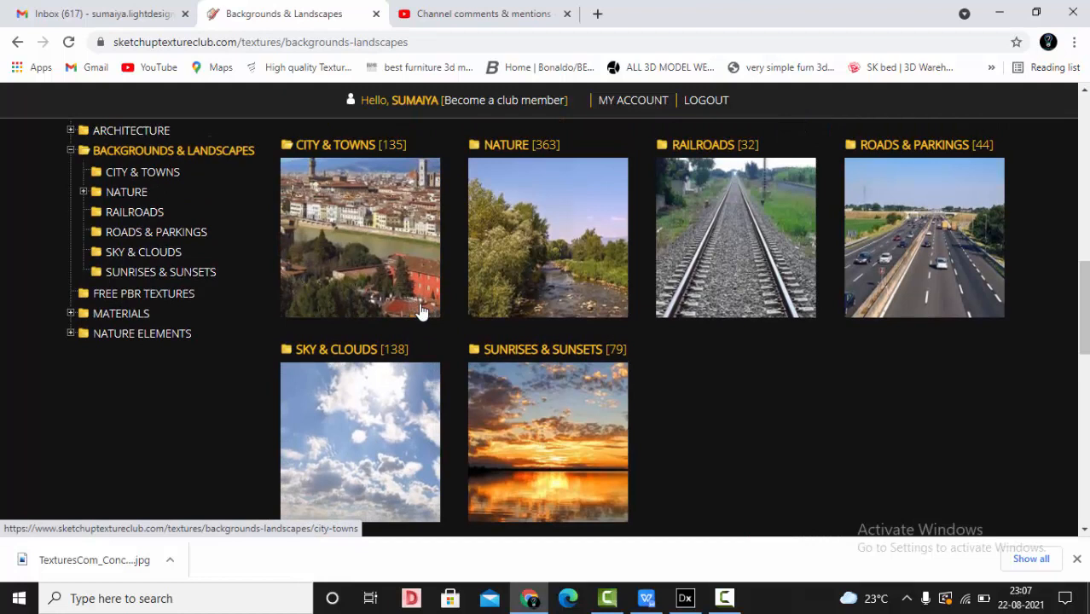
{"action": "left_click", "coordinate": [560, 359]}
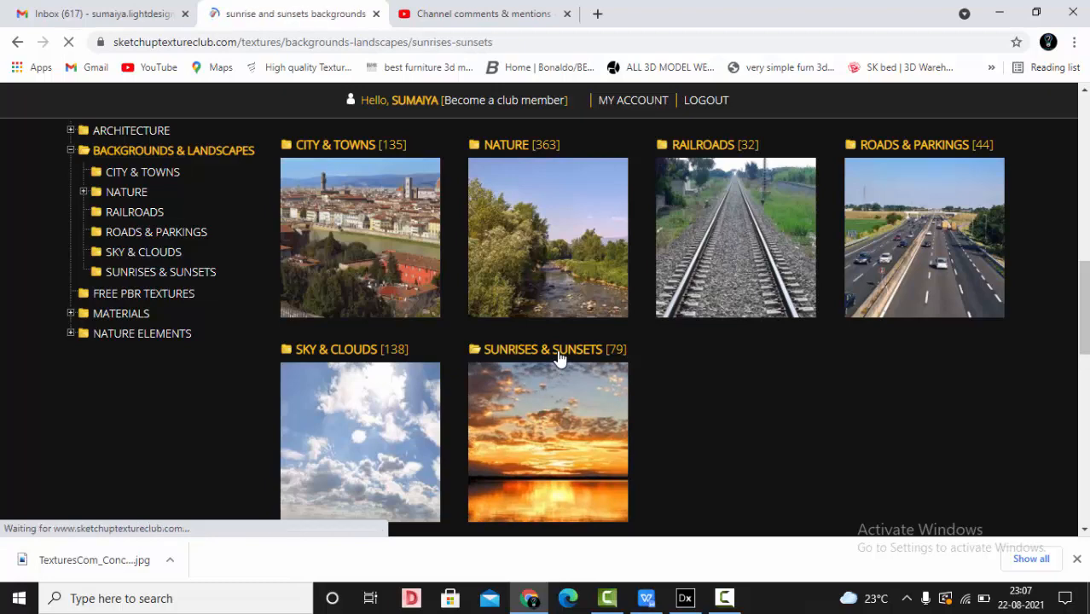
Look through the background images in the Sunrises & Sunsets subcategory
{"action": "scroll", "coordinate": [557, 362], "scroll_direction": "down", "scroll_amount": 3}
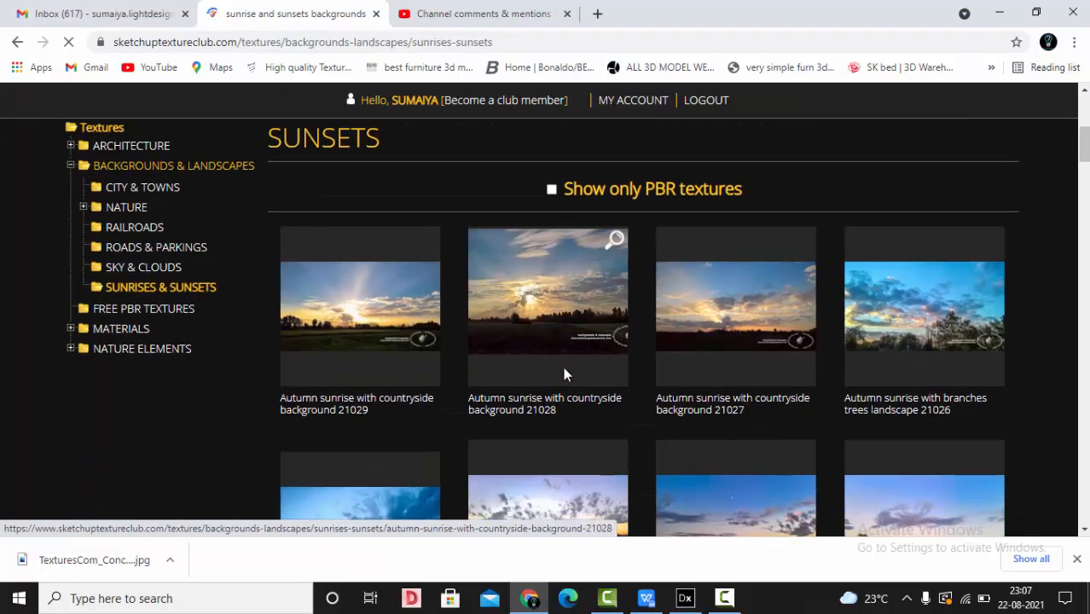
{"action": "scroll", "coordinate": [563, 374], "scroll_direction": "down", "scroll_amount": 5}
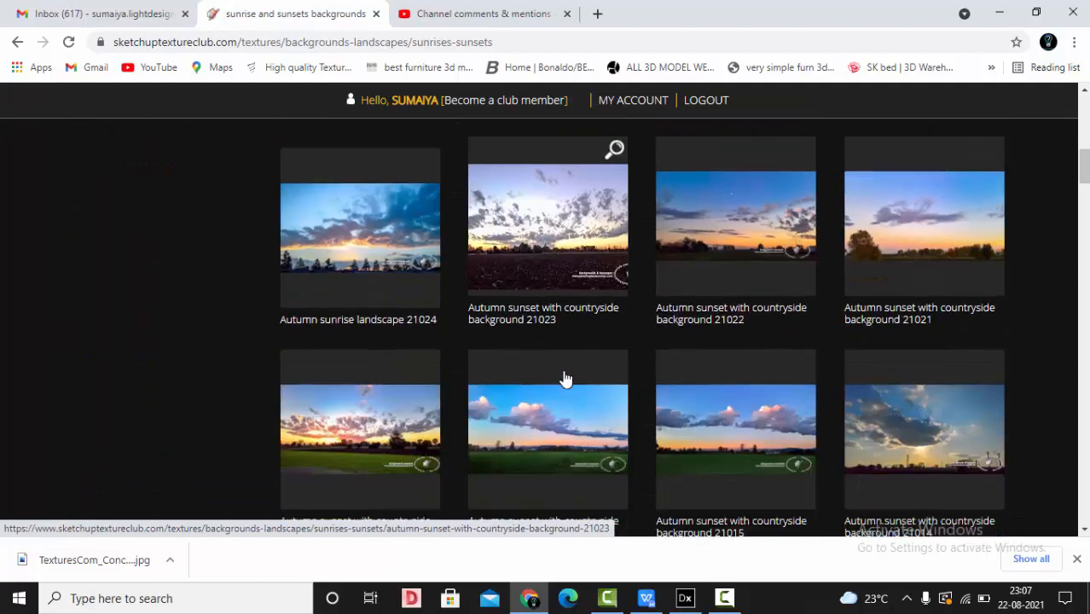
{"action": "scroll", "coordinate": [565, 377], "scroll_direction": "down", "scroll_amount": 4}
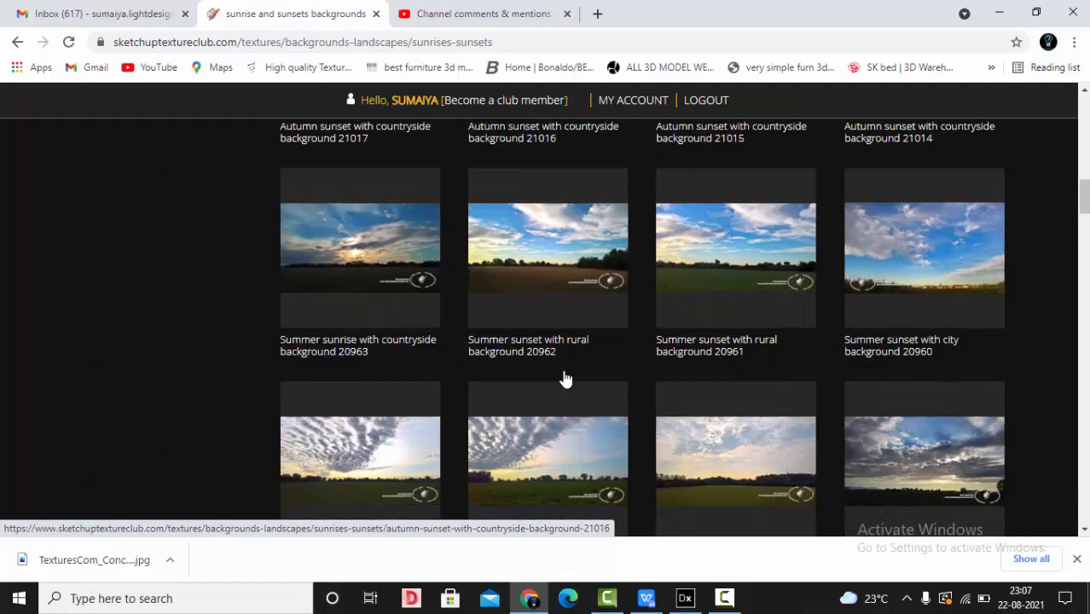
{"action": "scroll", "coordinate": [669, 343], "scroll_direction": "down", "scroll_amount": 3}
{"action": "scroll", "coordinate": [831, 400], "scroll_direction": "down", "scroll_amount": 2}
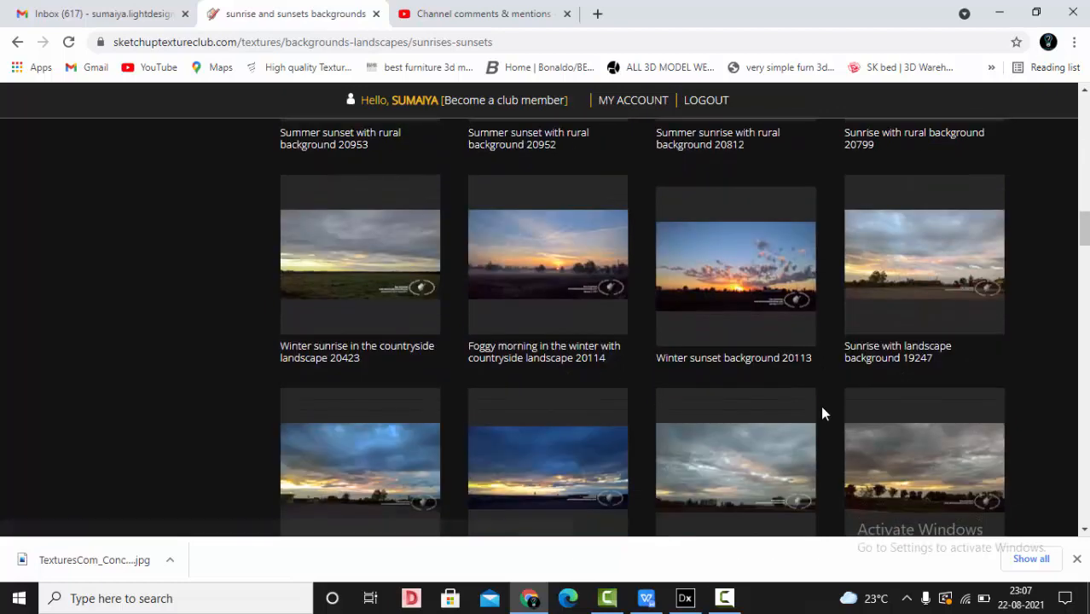
{"action": "scroll", "coordinate": [821, 416], "scroll_direction": "down", "scroll_amount": 3}
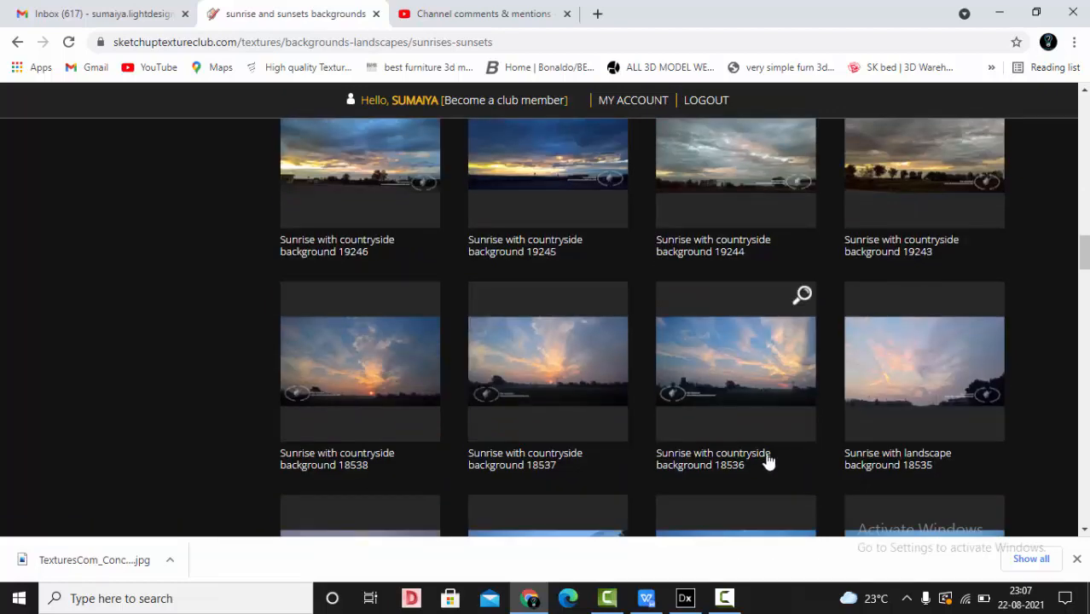
{"action": "scroll", "coordinate": [764, 459], "scroll_direction": "down", "scroll_amount": 3}
{"action": "scroll", "coordinate": [628, 431], "scroll_direction": "down", "scroll_amount": 7}
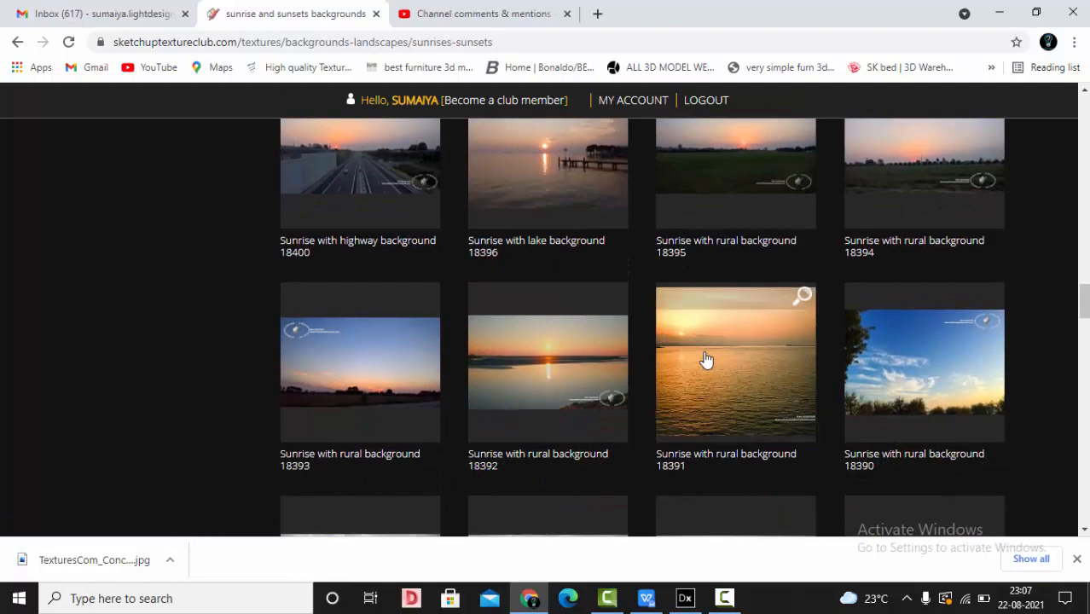
View the page of Sunrise with rural background 18391 and return to the Sunrises & Sunsets list
{"action": "left_click", "coordinate": [706, 360]}
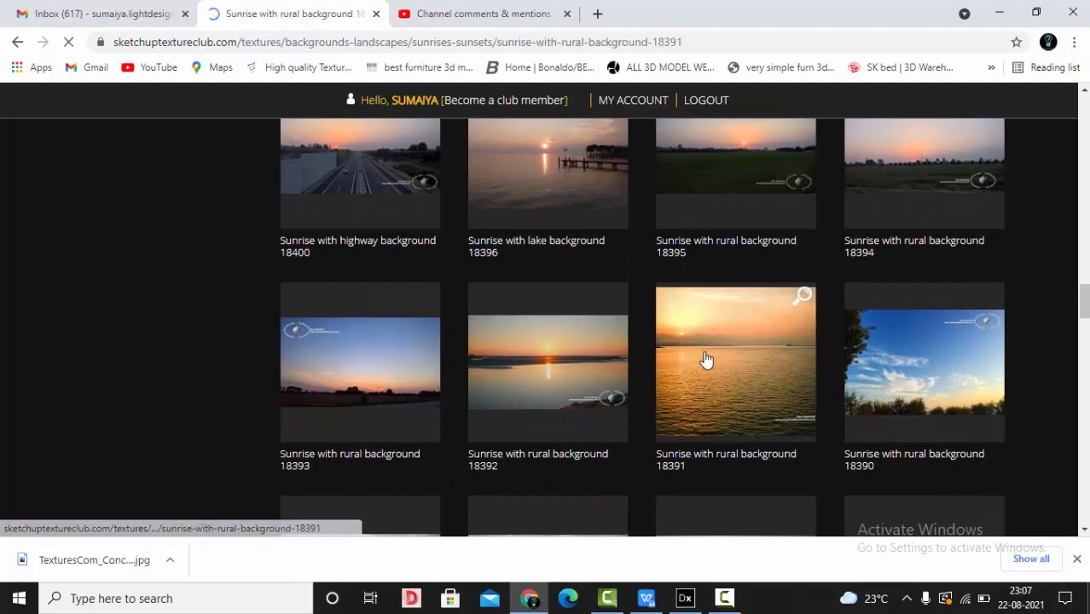
{"action": "scroll", "coordinate": [706, 360], "scroll_direction": "down", "scroll_amount": 3}
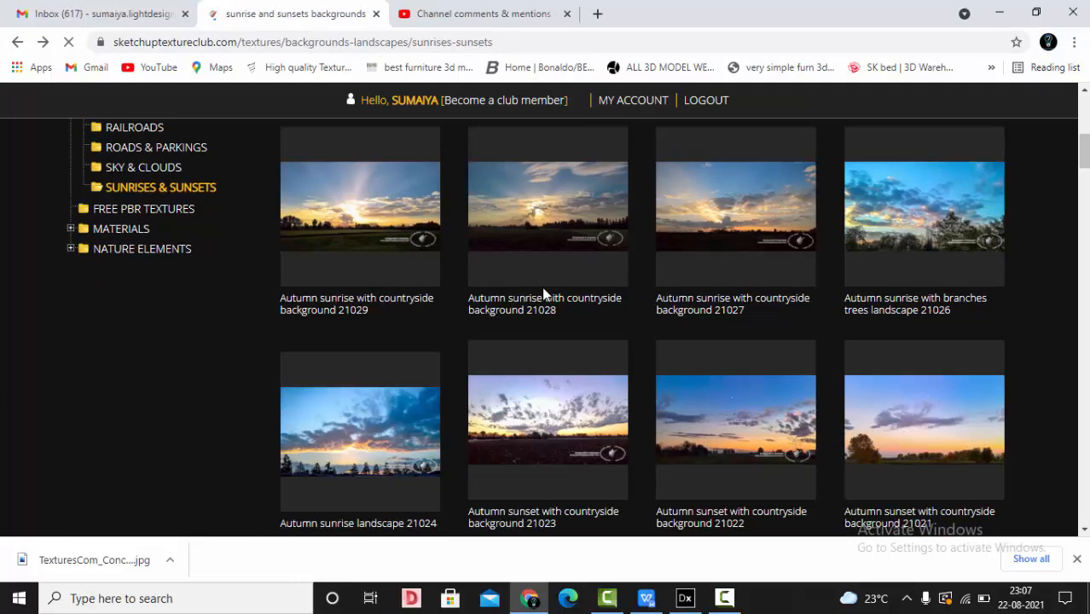
{"action": "scroll", "coordinate": [323, 398], "scroll_direction": "up", "scroll_amount": 1}
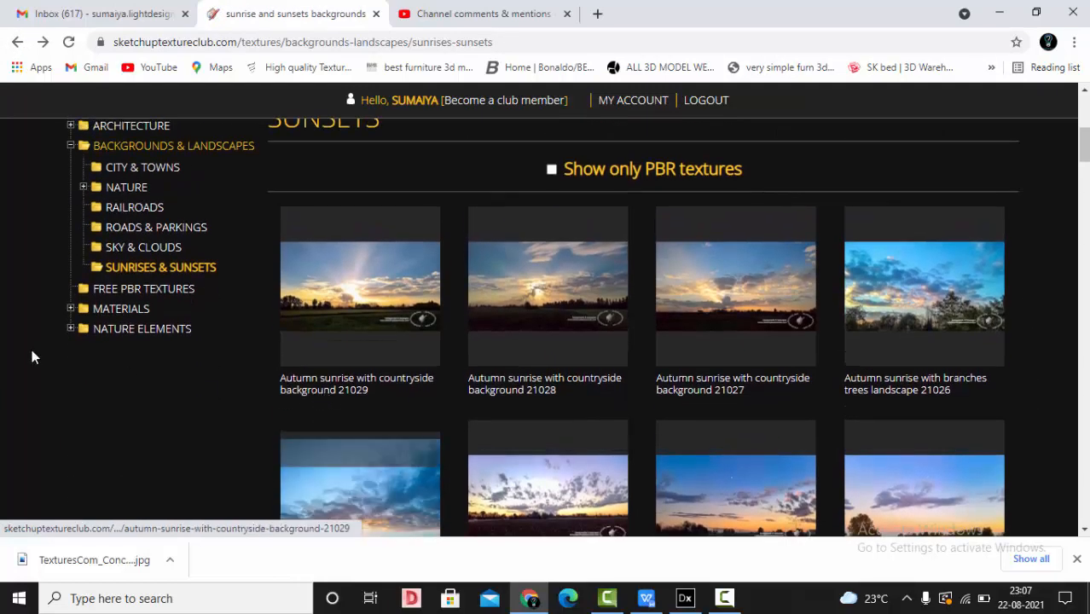
Open the Materials category of textures, look through its subcategories and open Metals
{"action": "left_click", "coordinate": [117, 311]}
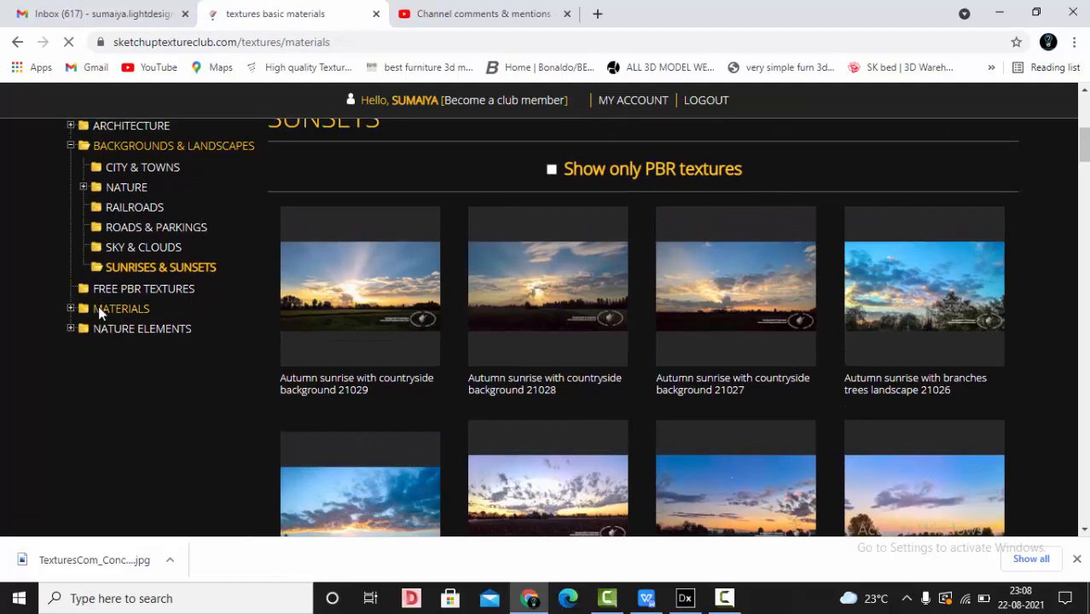
{"action": "scroll", "coordinate": [424, 320], "scroll_direction": "down", "scroll_amount": 5}
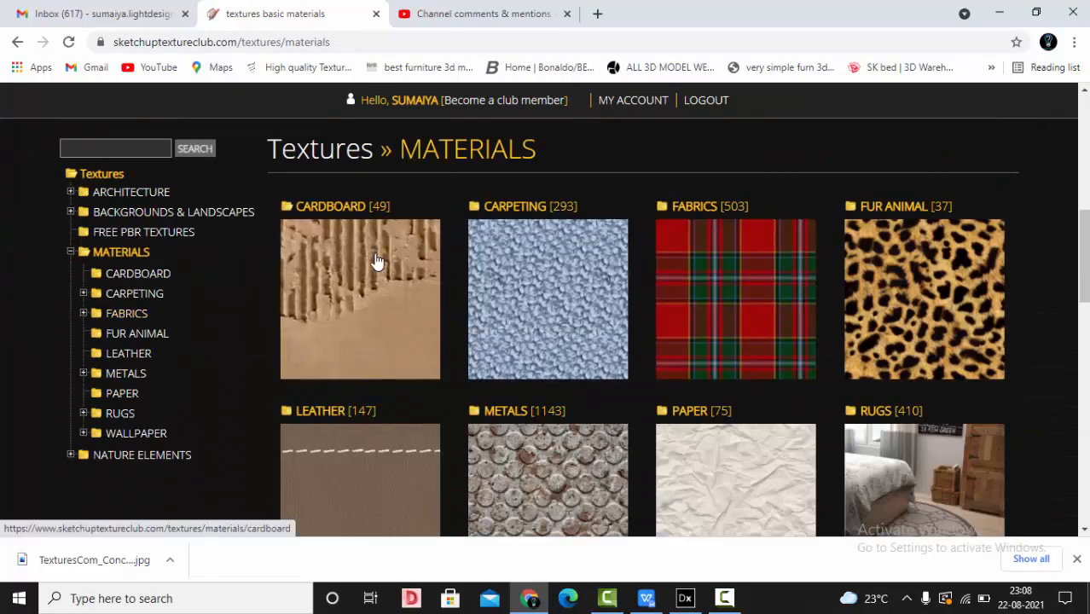
{"action": "scroll", "coordinate": [378, 262], "scroll_direction": "down", "scroll_amount": 4}
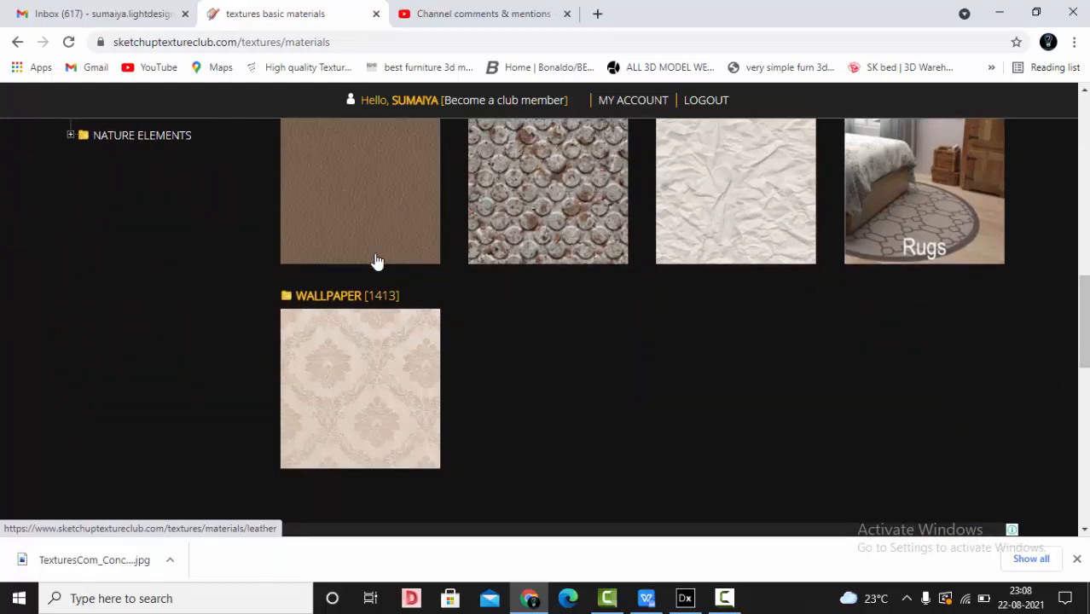
{"action": "scroll", "coordinate": [391, 341], "scroll_direction": "up", "scroll_amount": 5}
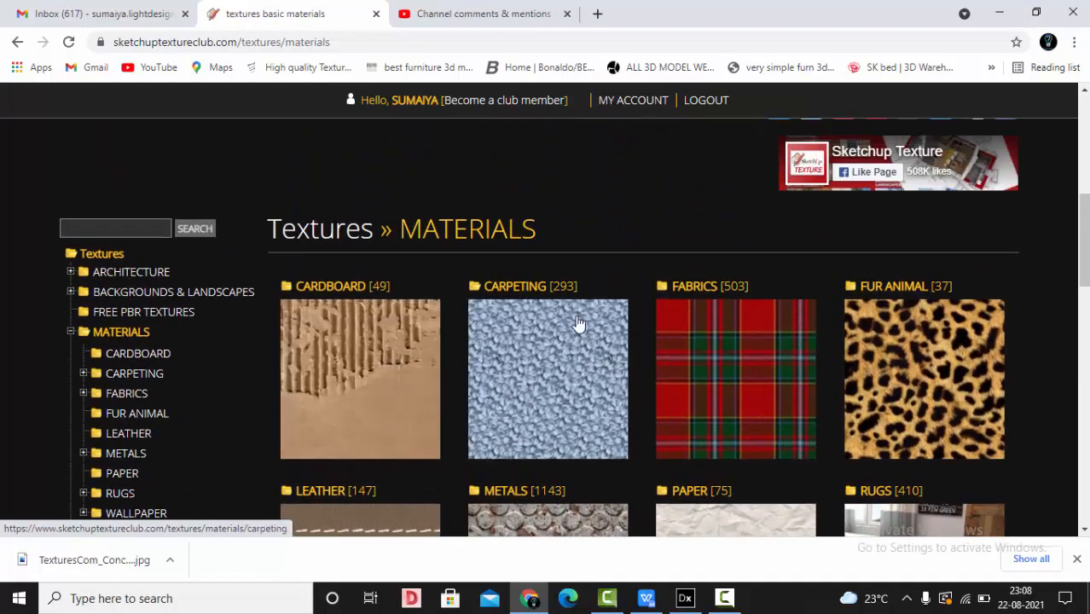
{"action": "scroll", "coordinate": [721, 331], "scroll_direction": "down", "scroll_amount": 2}
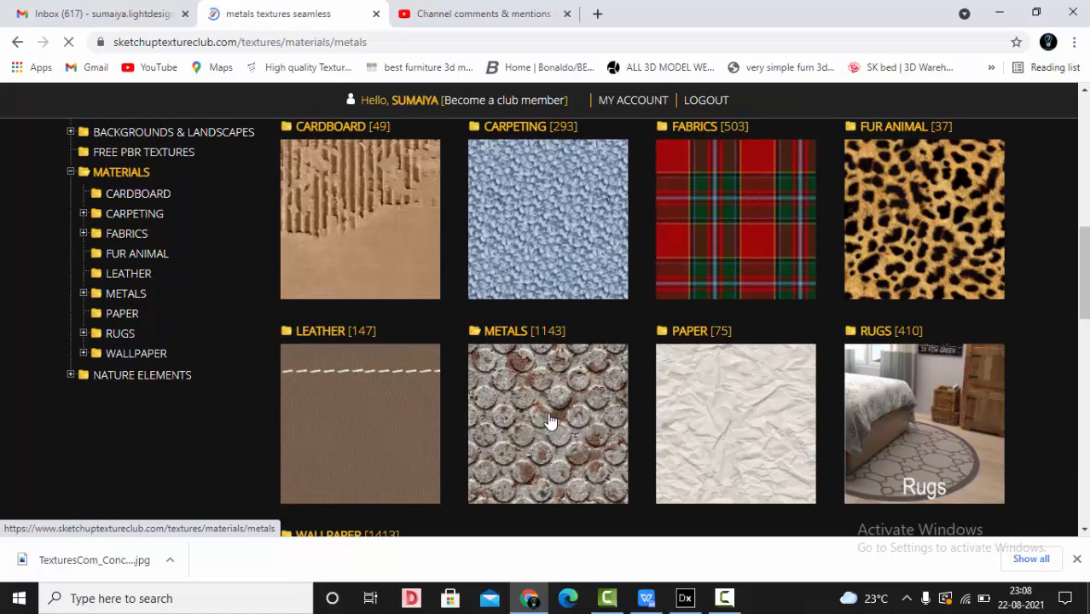
Look through the Metals subcategories and open Basic Metals
{"action": "scroll", "coordinate": [550, 420], "scroll_direction": "down", "scroll_amount": 1}
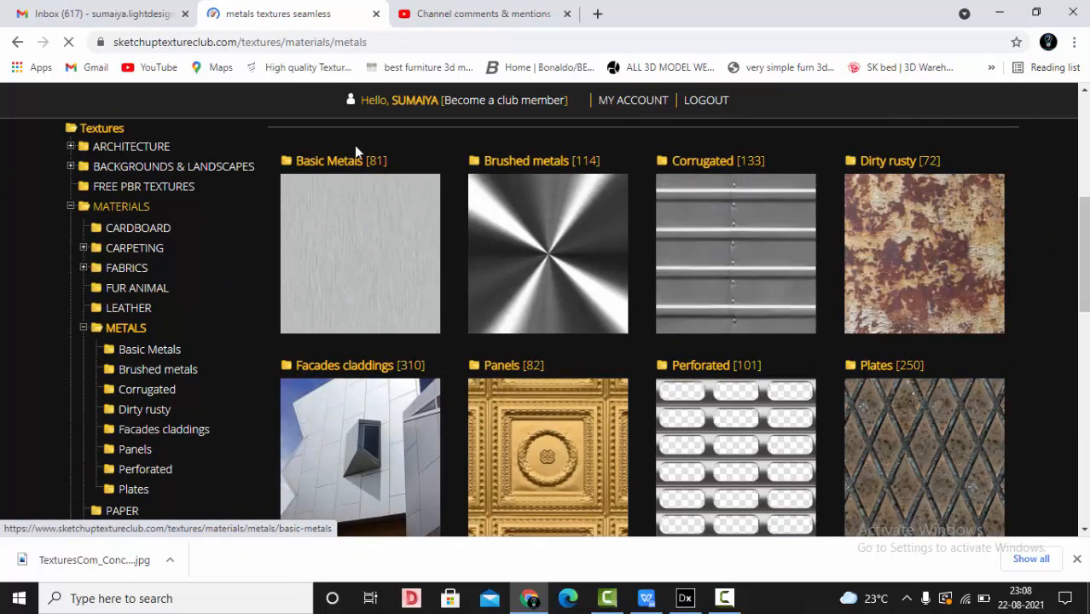
{"action": "scroll", "coordinate": [348, 205], "scroll_direction": "down", "scroll_amount": 1}
{"action": "scroll", "coordinate": [375, 251], "scroll_direction": "up", "scroll_amount": 2}
{"action": "scroll", "coordinate": [499, 354], "scroll_direction": "down", "scroll_amount": 3}
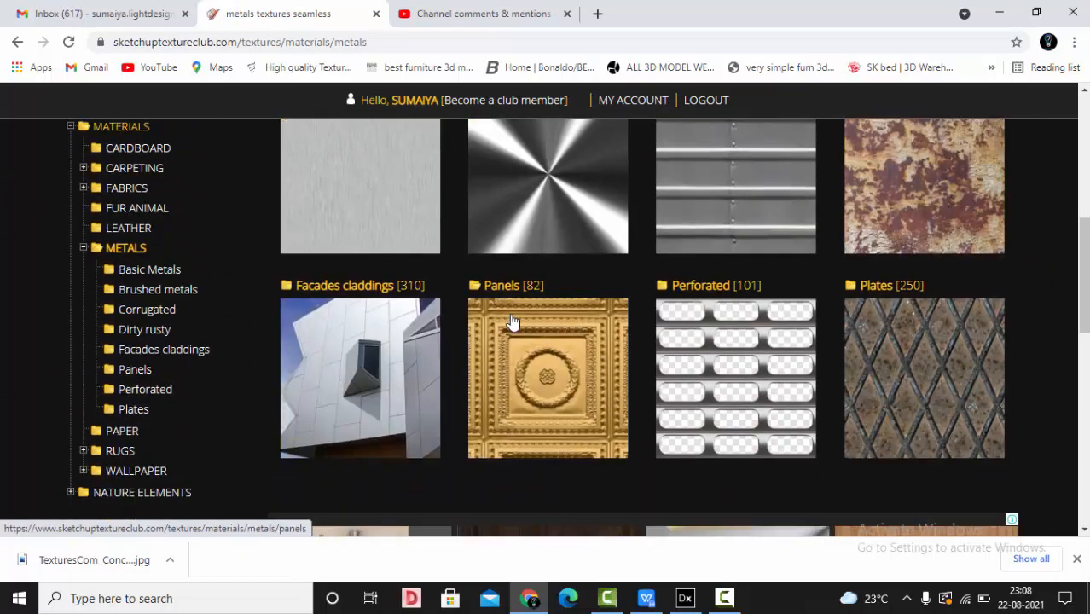
{"action": "scroll", "coordinate": [579, 350], "scroll_direction": "down", "scroll_amount": 3}
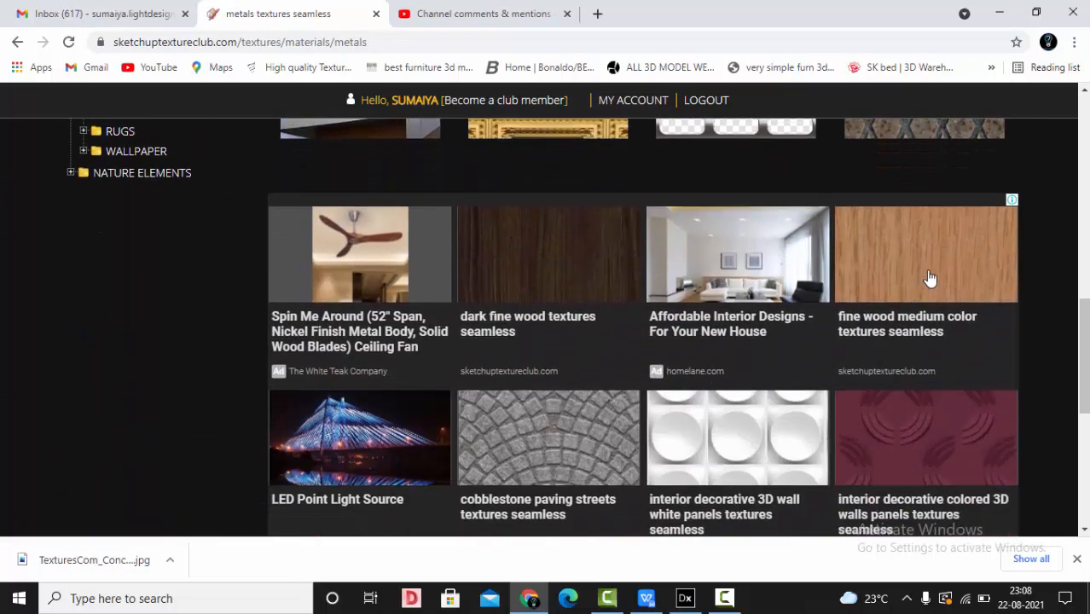
{"action": "scroll", "coordinate": [930, 279], "scroll_direction": "down", "scroll_amount": 3}
{"action": "scroll", "coordinate": [847, 301], "scroll_direction": "up", "scroll_amount": 6}
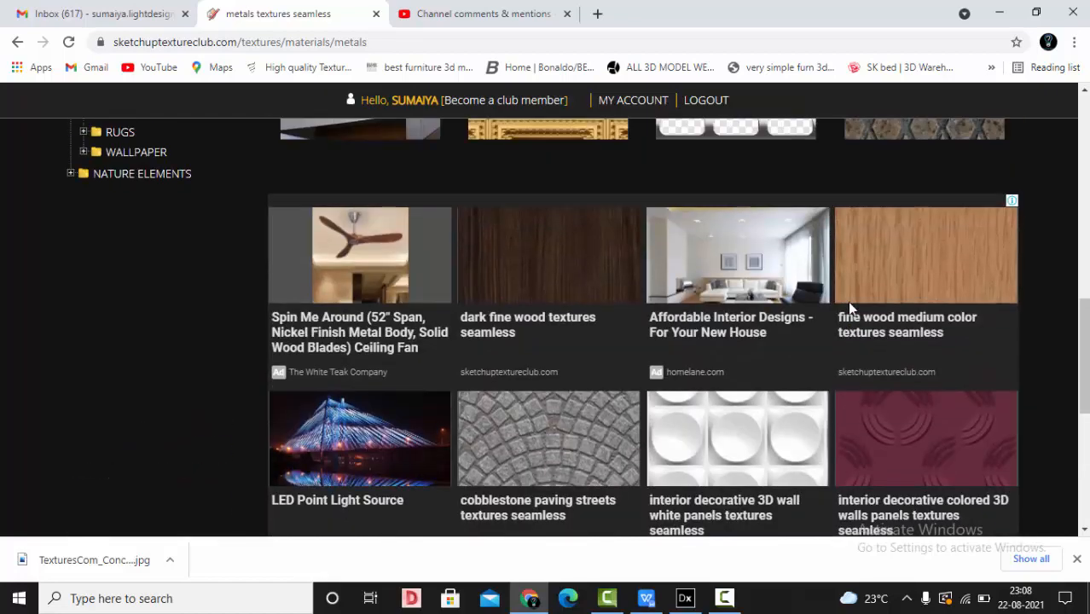
{"action": "scroll", "coordinate": [688, 296], "scroll_direction": "up", "scroll_amount": 2}
{"action": "left_click", "coordinate": [360, 386]}
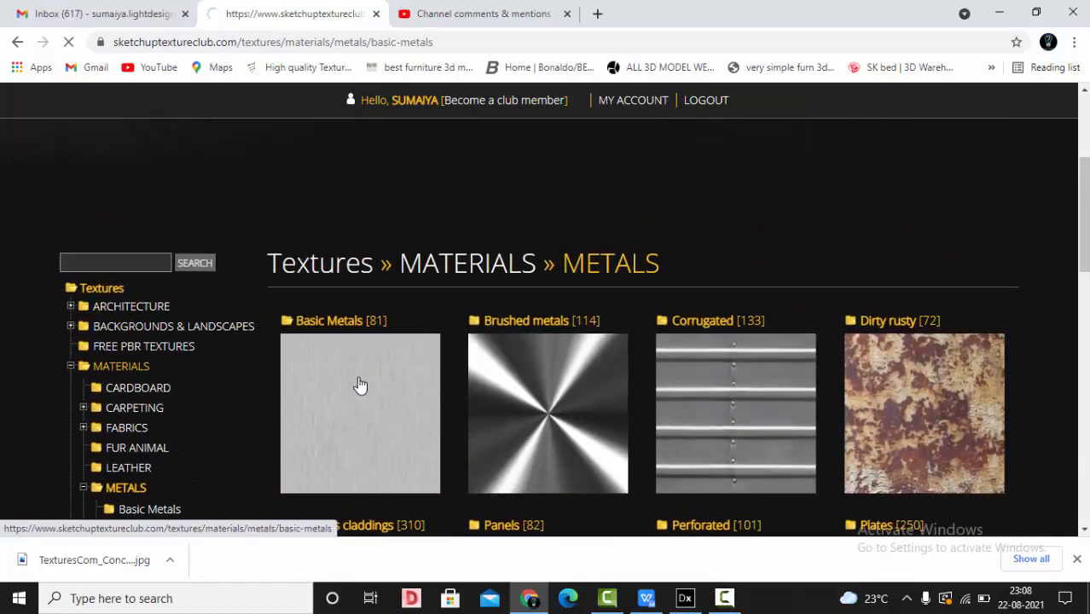
Browse the Basic Metals textures and open Brushed dark bronze metal surface texture seamless 09794
{"action": "scroll", "coordinate": [516, 324], "scroll_direction": "down", "scroll_amount": 5}
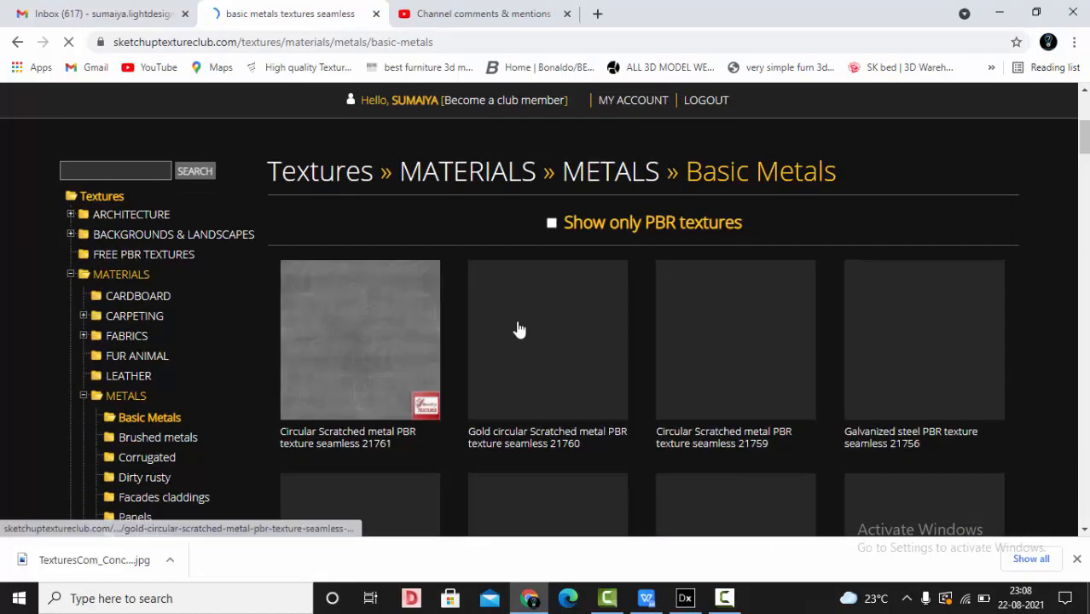
{"action": "scroll", "coordinate": [850, 226], "scroll_direction": "down", "scroll_amount": 3}
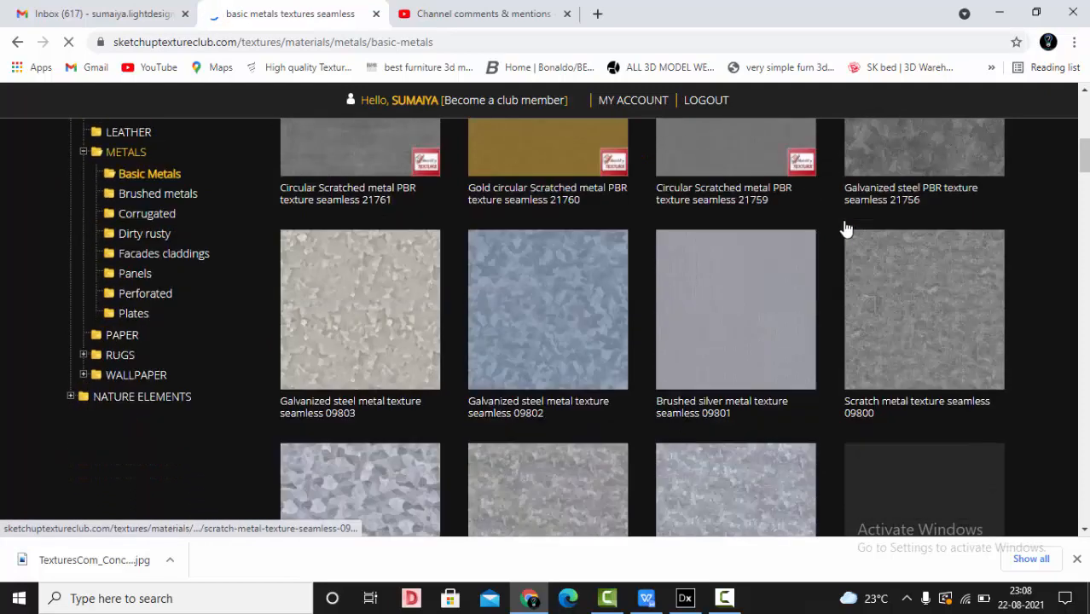
{"action": "scroll", "coordinate": [380, 392], "scroll_direction": "down", "scroll_amount": 4}
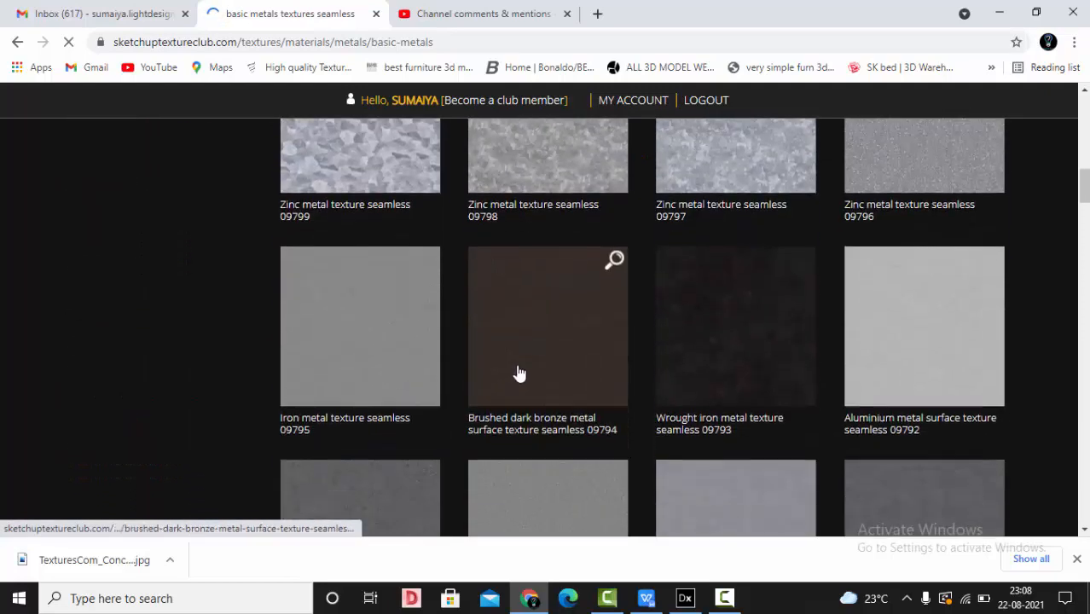
{"action": "left_click", "coordinate": [568, 262]}
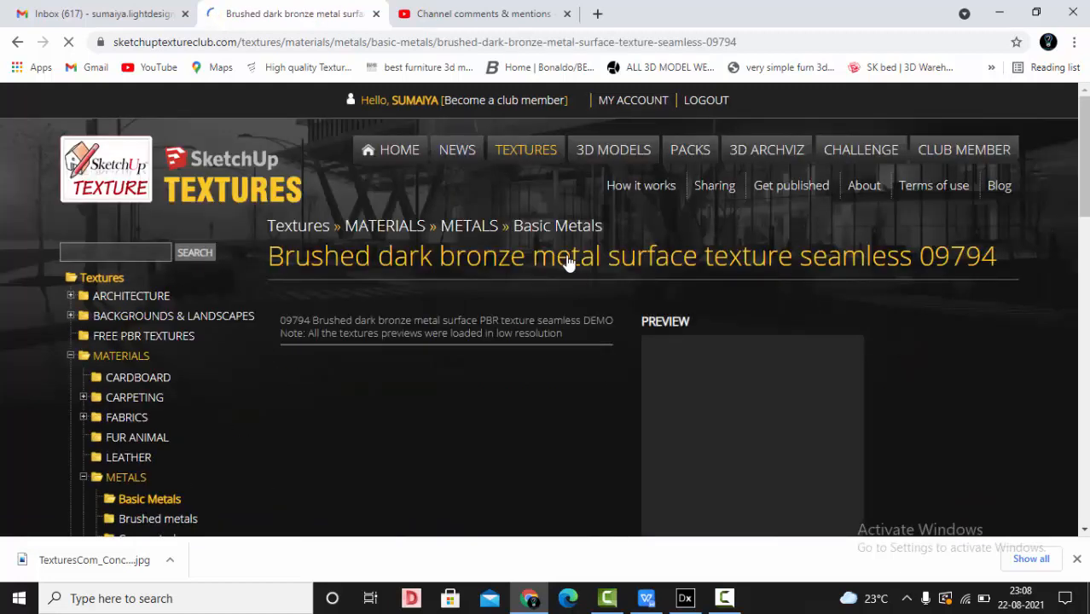
Examine the rendered demo, the previews and the free and club member download options of the brushed dark bronze texture
{"action": "scroll", "coordinate": [568, 261], "scroll_direction": "down", "scroll_amount": 3}
{"action": "scroll", "coordinate": [725, 268], "scroll_direction": "down", "scroll_amount": 1}
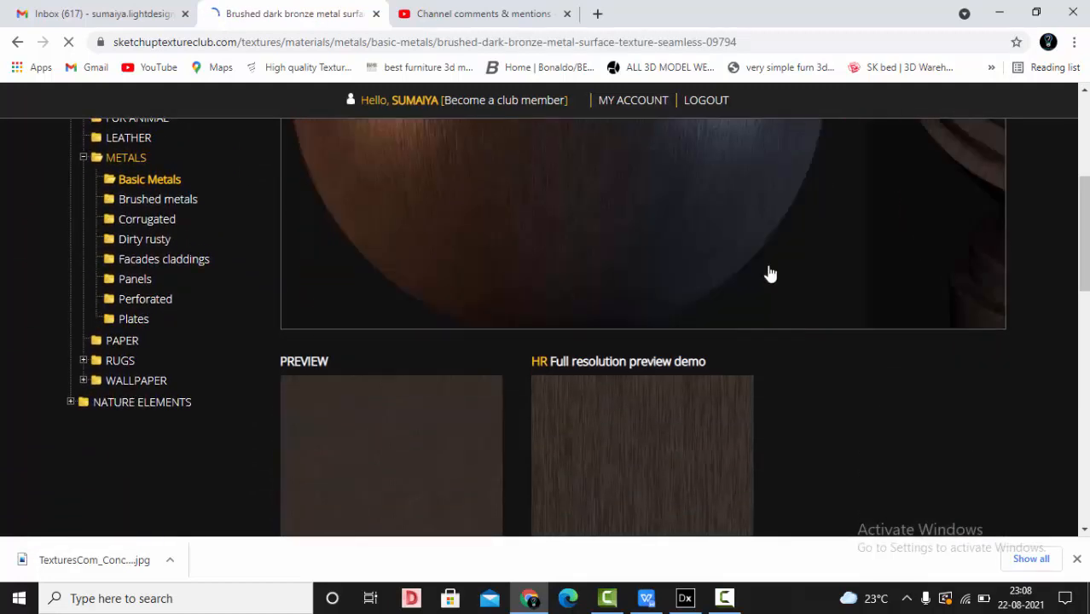
{"action": "scroll", "coordinate": [938, 206], "scroll_direction": "up", "scroll_amount": 1}
{"action": "scroll", "coordinate": [900, 206], "scroll_direction": "up", "scroll_amount": 2}
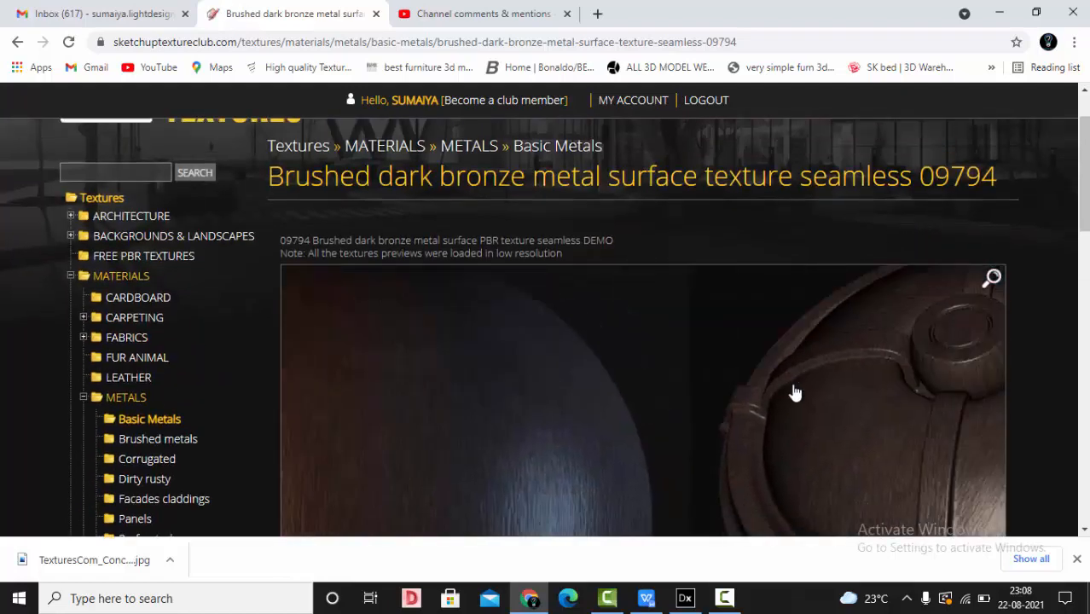
{"action": "scroll", "coordinate": [905, 409], "scroll_direction": "down", "scroll_amount": 1}
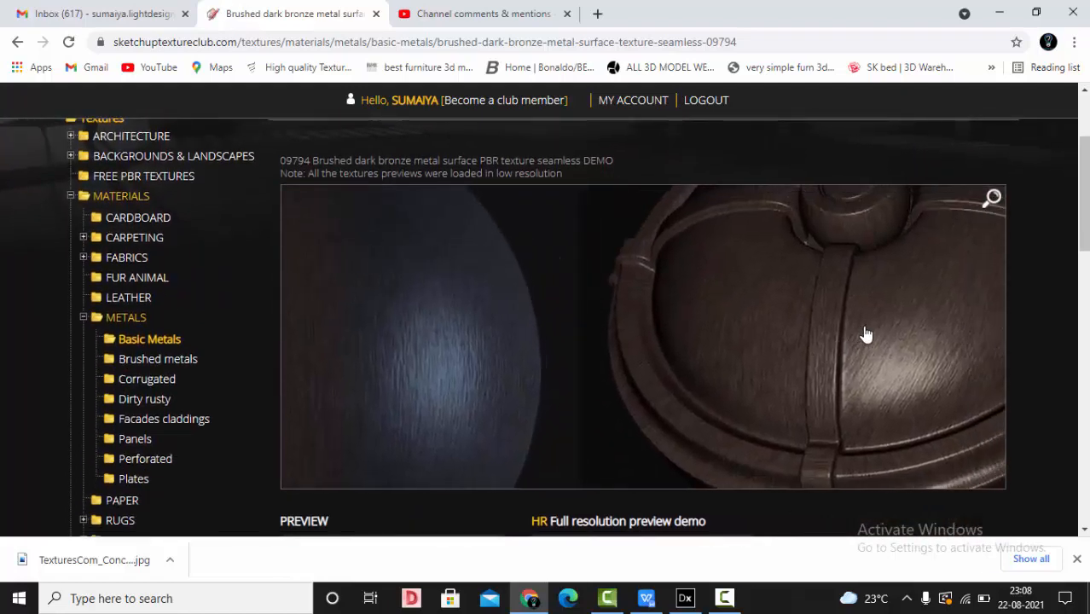
{"action": "scroll", "coordinate": [890, 342], "scroll_direction": "down", "scroll_amount": 1}
{"action": "scroll", "coordinate": [891, 342], "scroll_direction": "down", "scroll_amount": 3}
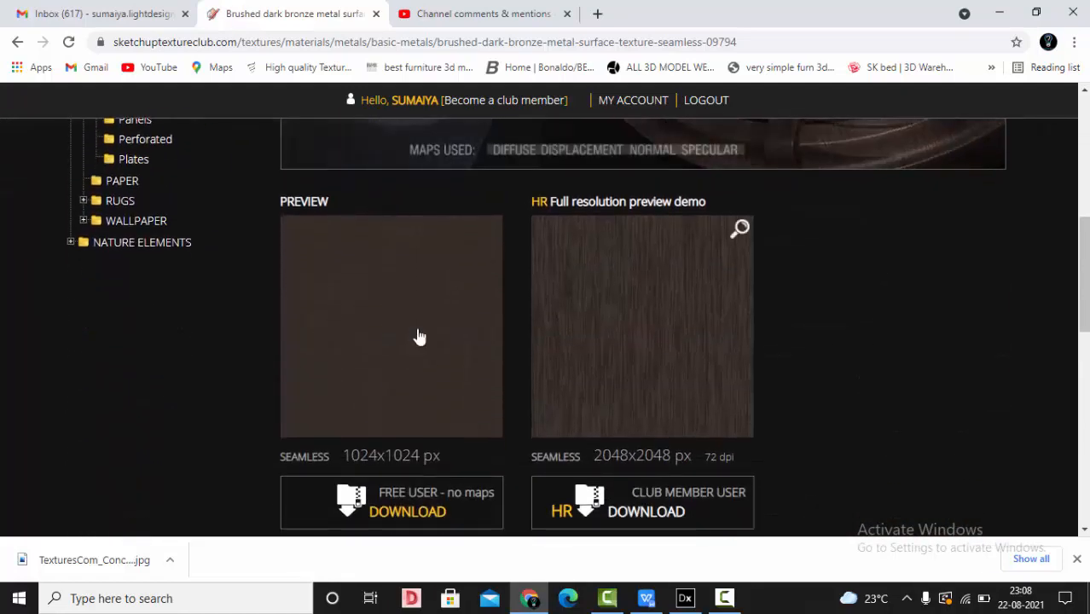
{"action": "scroll", "coordinate": [399, 280], "scroll_direction": "down", "scroll_amount": 2}
{"action": "scroll", "coordinate": [437, 249], "scroll_direction": "up", "scroll_amount": 1}
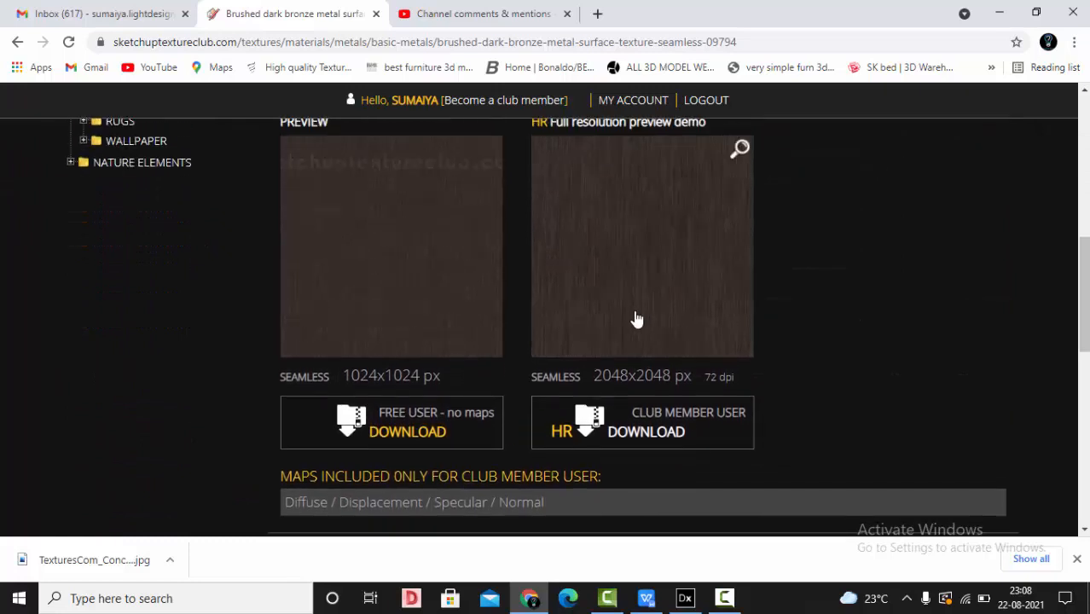
{"action": "scroll", "coordinate": [636, 317], "scroll_direction": "up", "scroll_amount": 1}
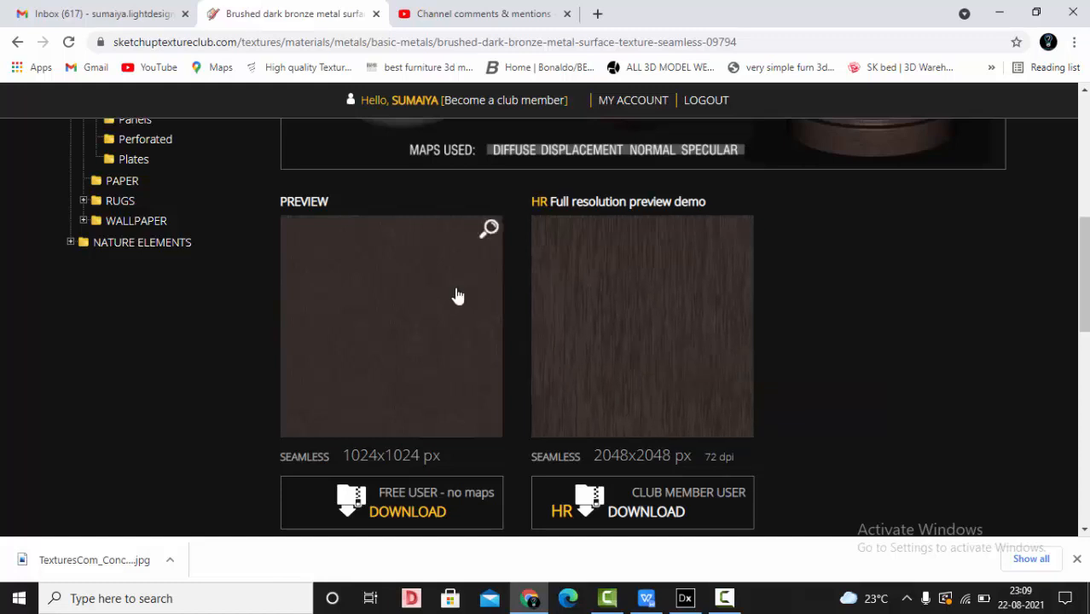
{"action": "scroll", "coordinate": [409, 313], "scroll_direction": "down", "scroll_amount": 1}
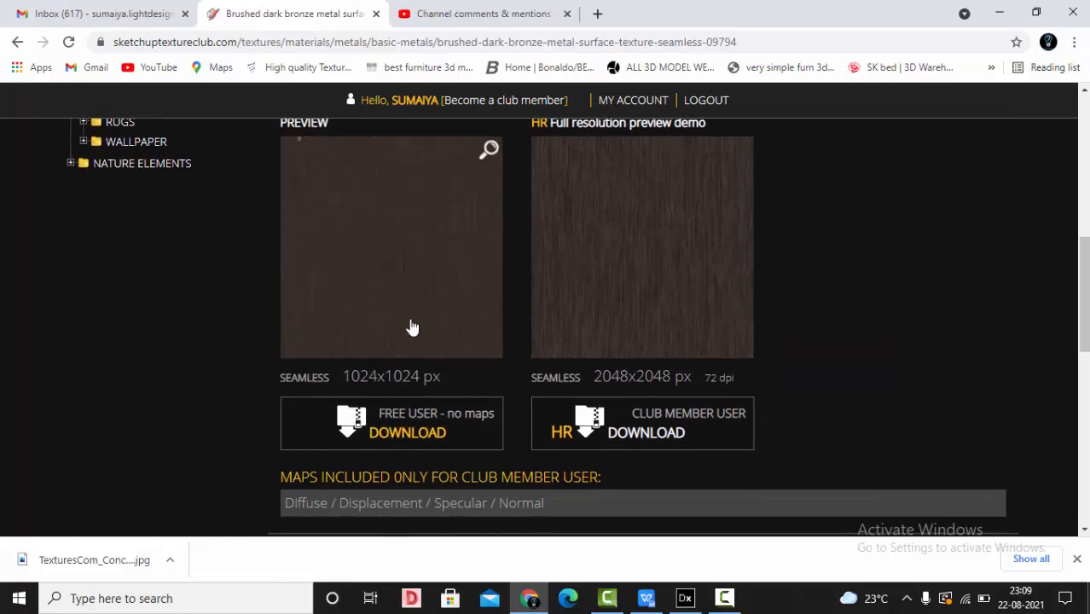
{"action": "scroll", "coordinate": [412, 328], "scroll_direction": "up", "scroll_amount": 1}
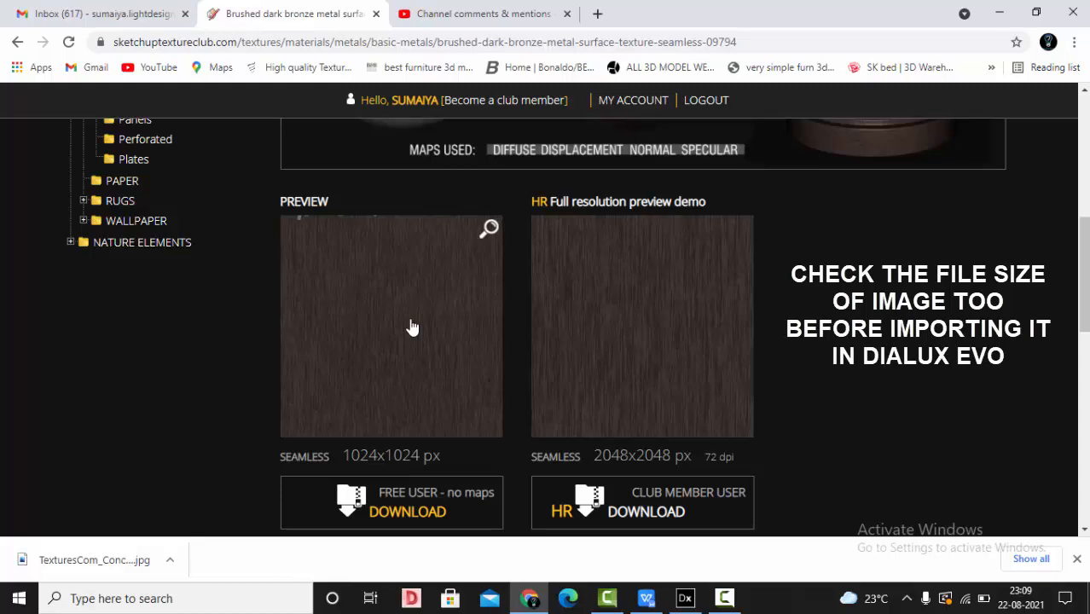
Download the free 1024x1024 px version of the brushed dark bronze texture and dismiss the WinRAR licence notice
{"action": "scroll", "coordinate": [412, 328], "scroll_direction": "down", "scroll_amount": 2}
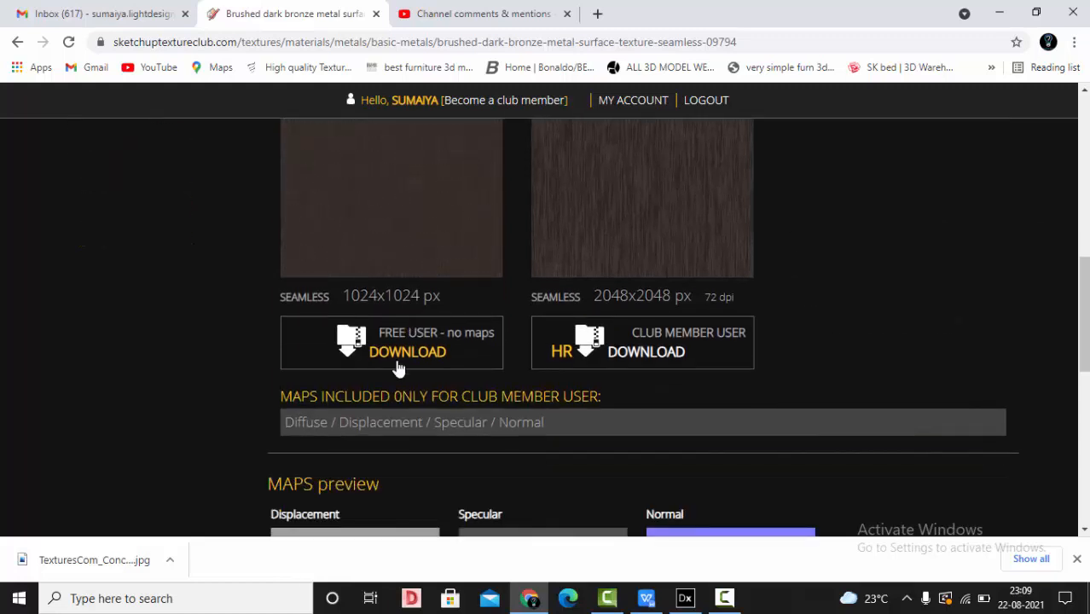
{"action": "left_click", "coordinate": [398, 358]}
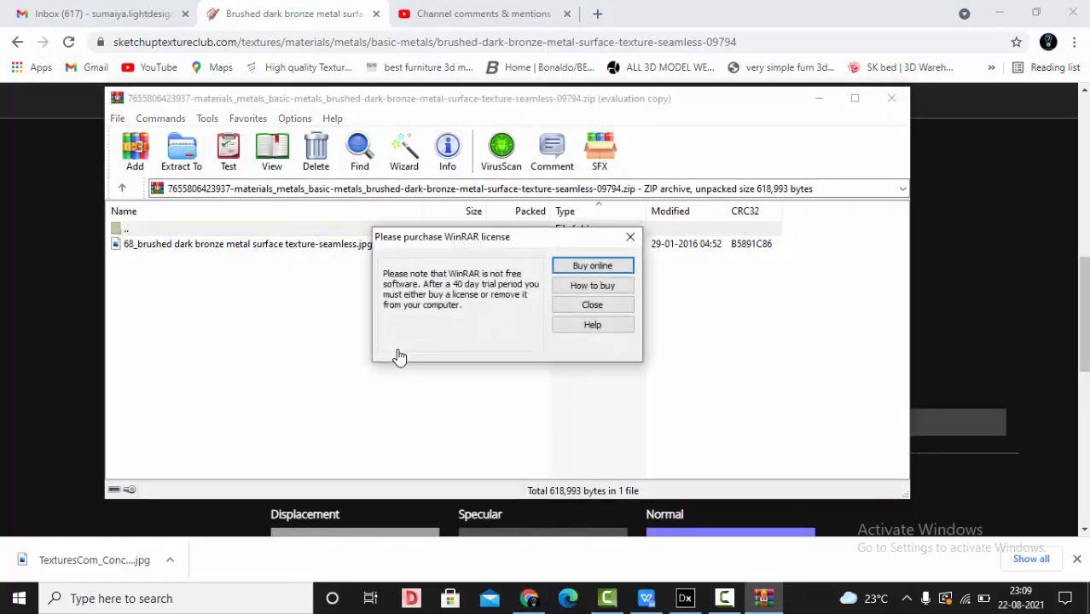
{"action": "left_click", "coordinate": [630, 237]}
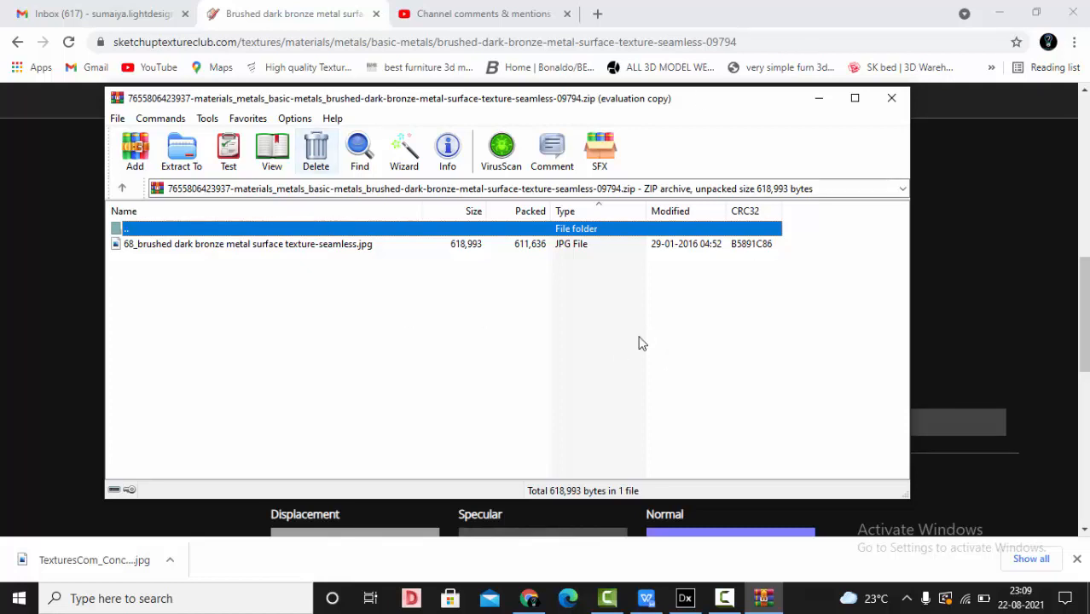
Extract 68_brushed dark bronze metal surface texture-seamless.jpg from the archive to the desktop and close the archive
{"action": "left_click", "coordinate": [240, 245]}
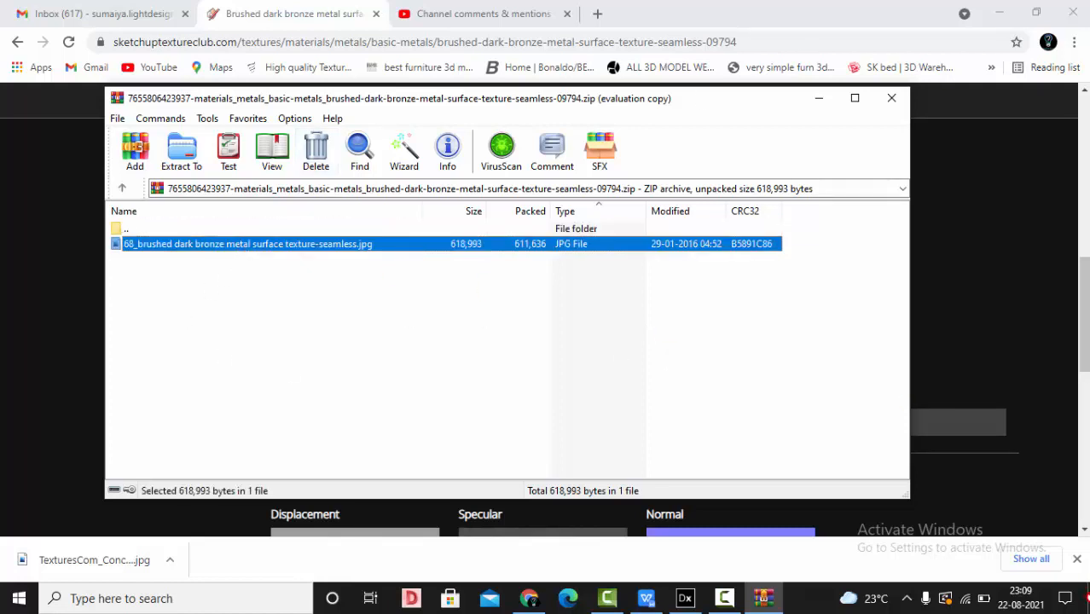
{"action": "left_click_drag", "start_coordinate": [1084, 597], "coordinate": [838, 13]}
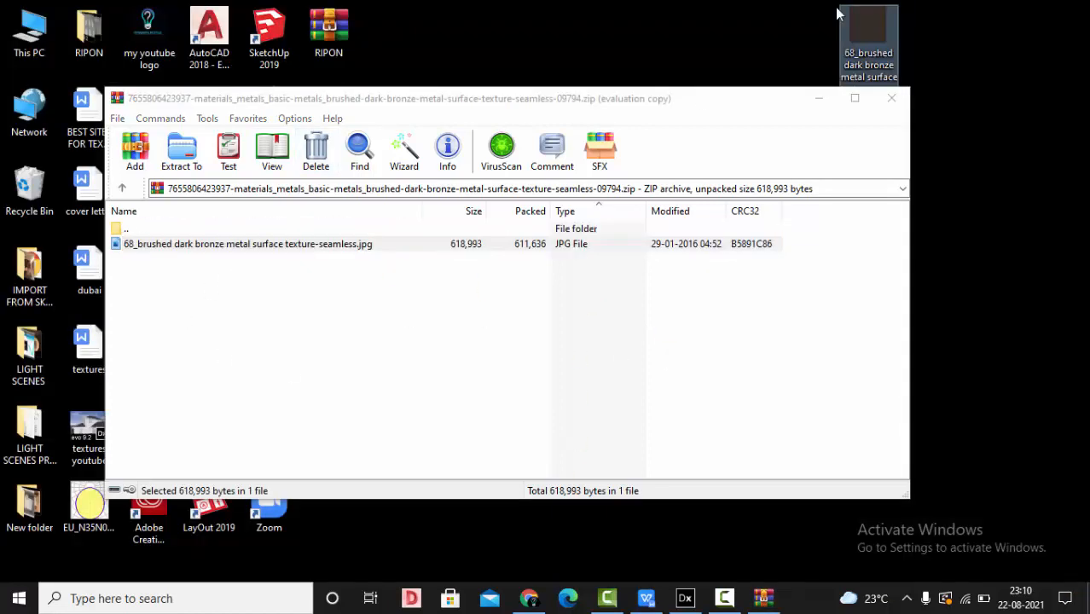
{"action": "left_click", "coordinate": [892, 99]}
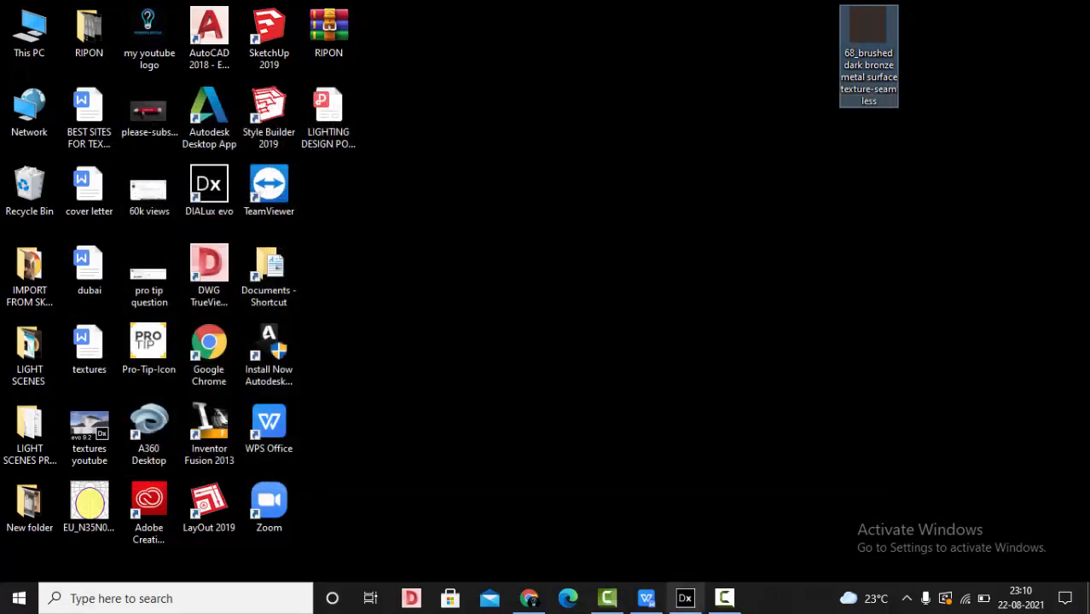
Switch to DIALux evo and bring the house's concrete-textured wall into view with nothing selected
{"action": "left_click", "coordinate": [675, 598]}
{"action": "left_click", "coordinate": [882, 136]}
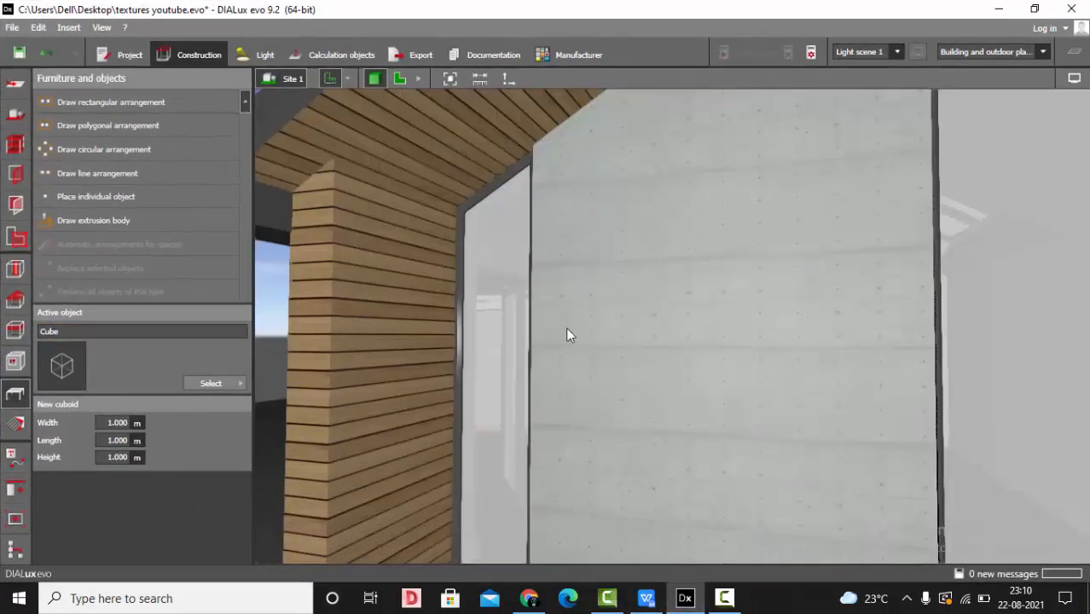
{"action": "left_click", "coordinate": [567, 331]}
{"action": "left_click", "coordinate": [590, 323]}
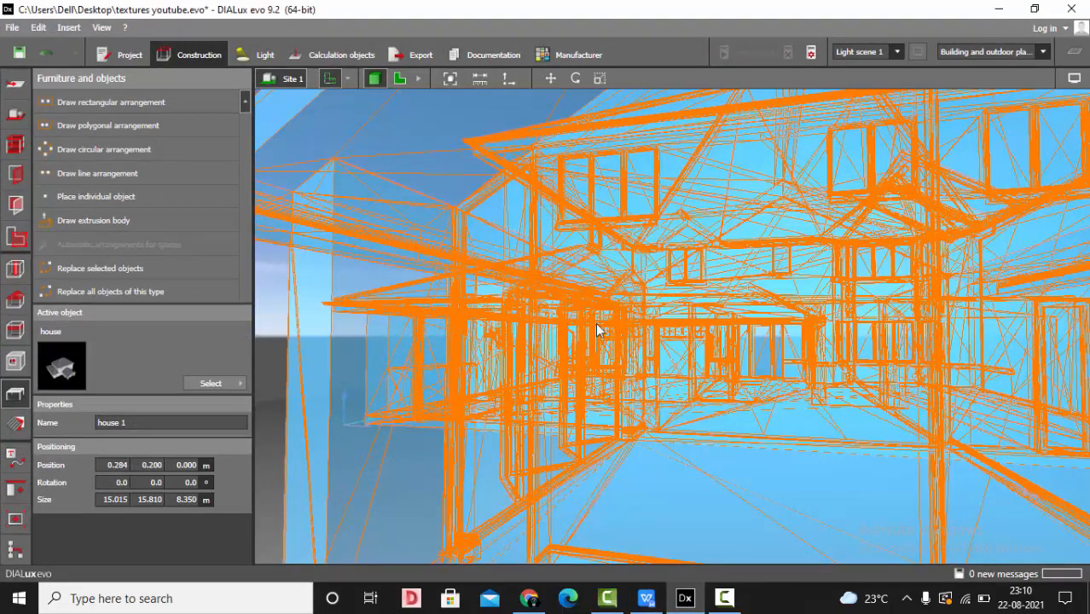
{"action": "scroll", "coordinate": [572, 281], "scroll_direction": "down", "scroll_amount": 4}
{"action": "scroll", "coordinate": [606, 296], "scroll_direction": "up", "scroll_amount": 6}
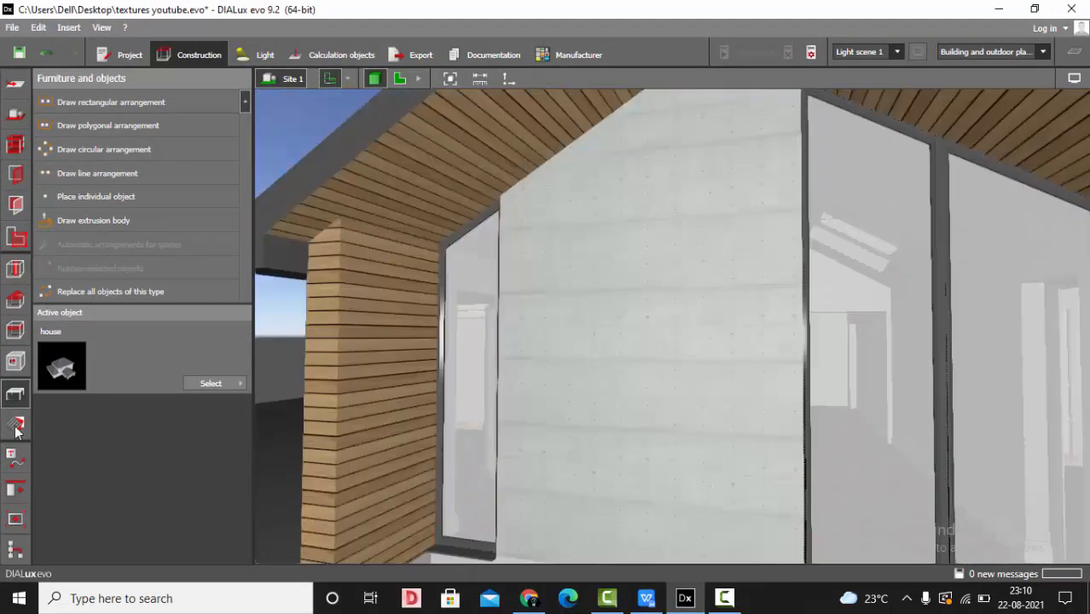
Create a texture material from the brushed dark bronze metal image saved on the desktop
{"action": "left_click", "coordinate": [15, 425]}
{"action": "left_click", "coordinate": [86, 179]}
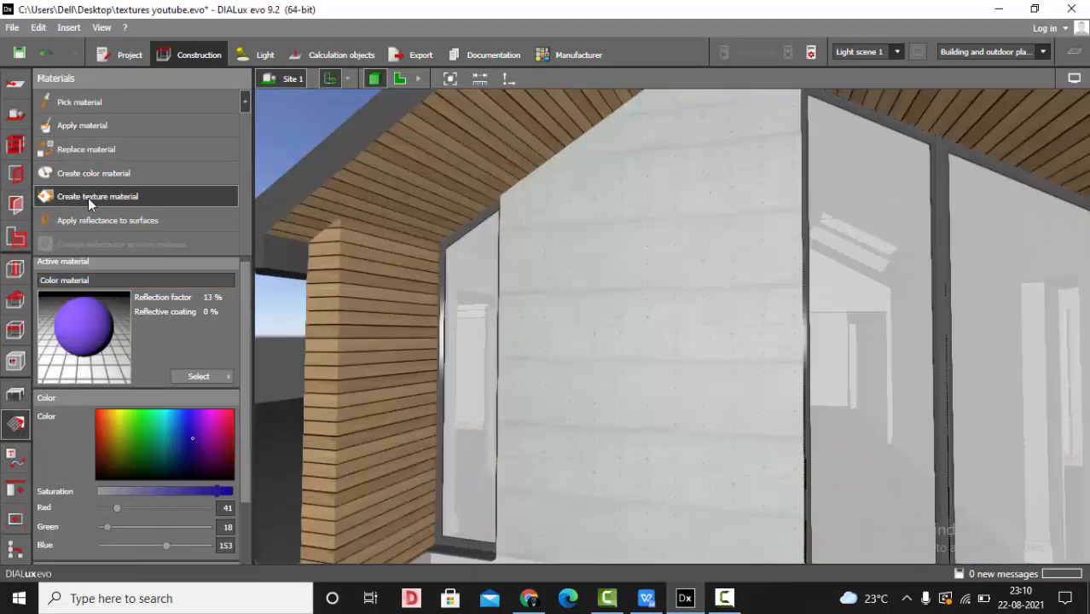
{"action": "left_click", "coordinate": [88, 196]}
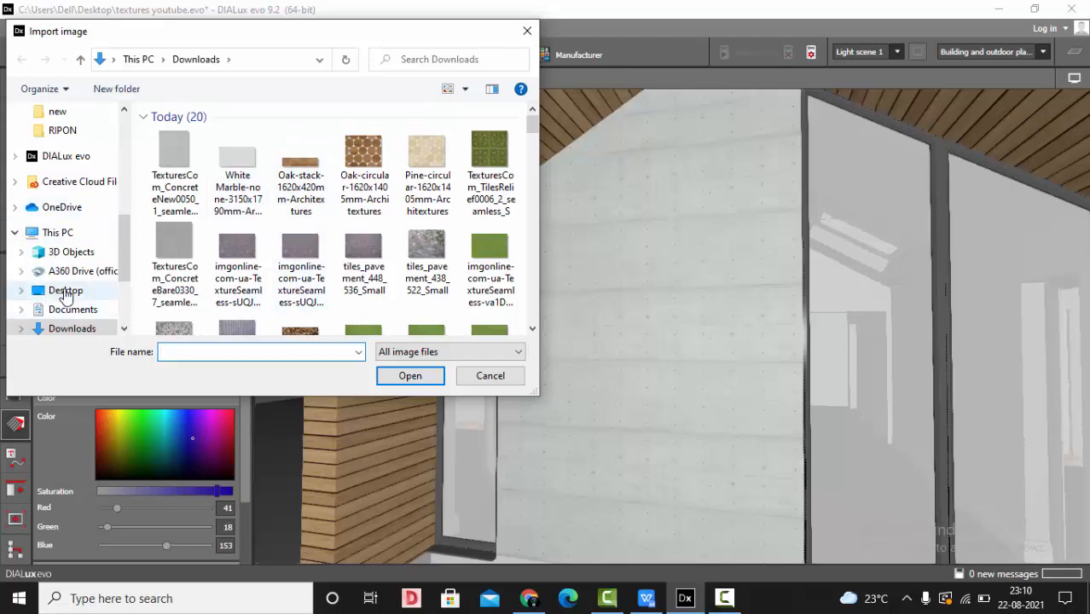
{"action": "left_click", "coordinate": [47, 290]}
{"action": "scroll", "coordinate": [412, 159], "scroll_direction": "down", "scroll_amount": 2}
{"action": "double_click", "coordinate": [375, 150]}
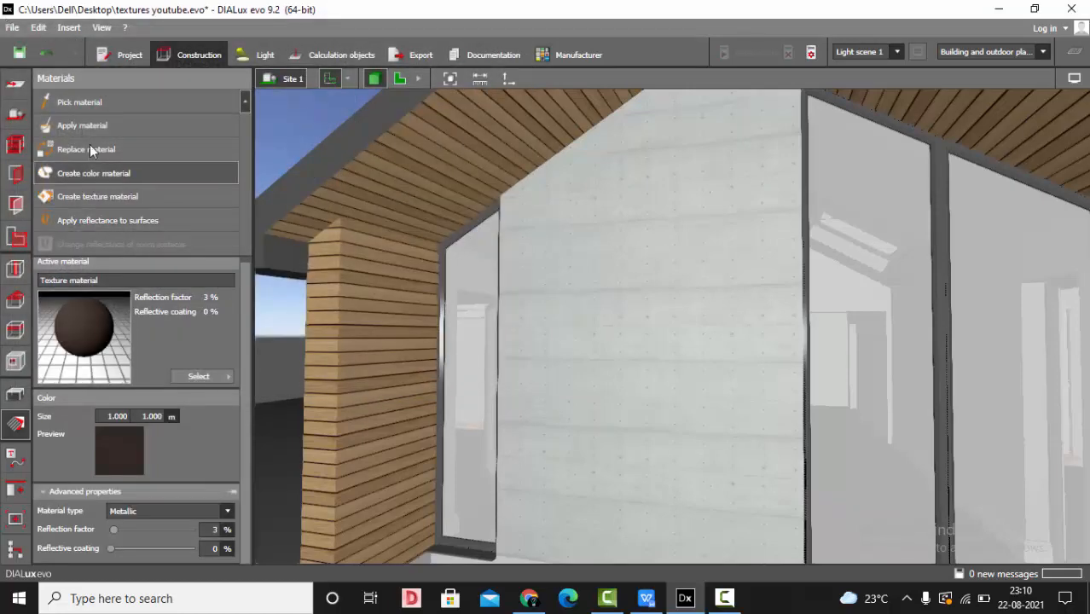
Apply the dark bronze texture material to the house's concrete wall and inspect the result from near and far
{"action": "left_click", "coordinate": [678, 326]}
{"action": "scroll", "coordinate": [742, 353], "scroll_direction": "down", "scroll_amount": 5}
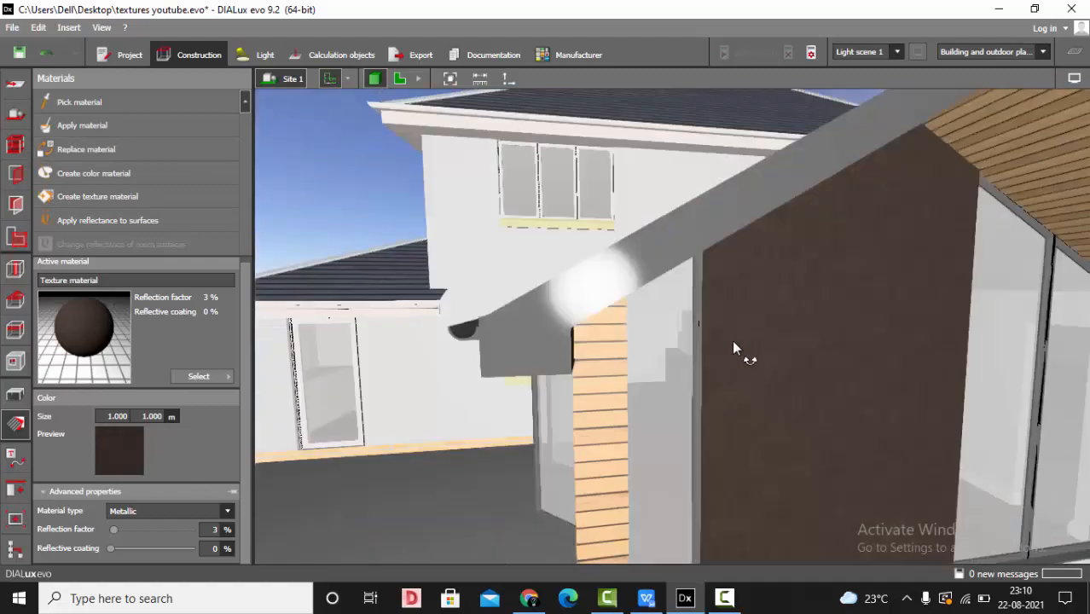
{"action": "scroll", "coordinate": [602, 334], "scroll_direction": "up", "scroll_amount": 4}
{"action": "right_click_drag", "start_coordinate": [605, 337], "coordinate": [647, 359]}
{"action": "scroll", "coordinate": [589, 307], "scroll_direction": "down", "scroll_amount": 5}
{"action": "scroll", "coordinate": [582, 304], "scroll_direction": "up", "scroll_amount": 4}
{"action": "scroll", "coordinate": [647, 359], "scroll_direction": "down", "scroll_amount": 5}
{"action": "scroll", "coordinate": [584, 370], "scroll_direction": "up", "scroll_amount": 5}
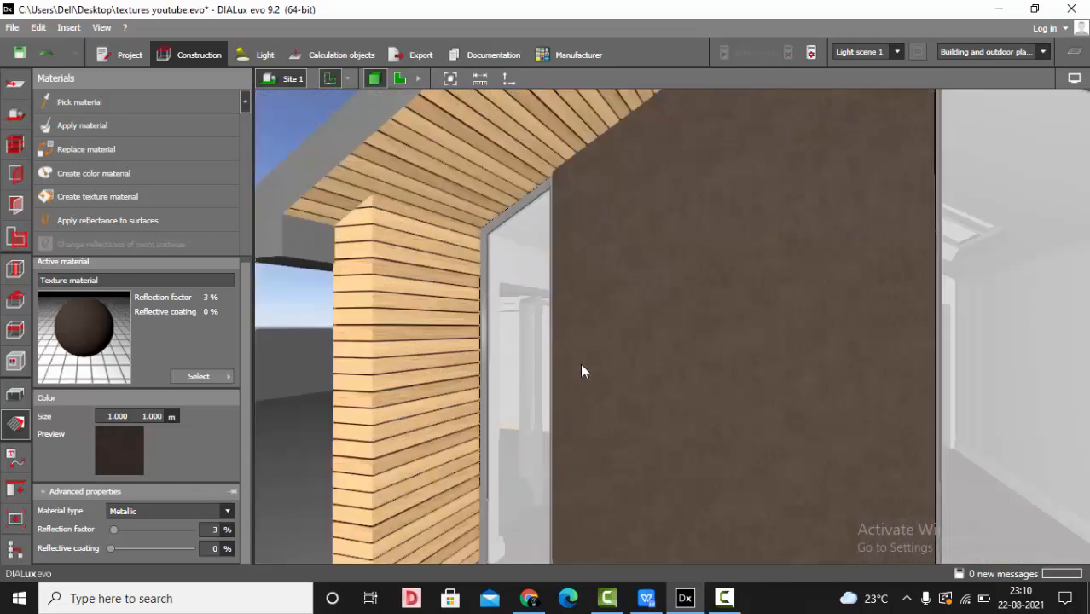
Switch back to Chrome and review the demo render and previews of the brushed dark bronze texture
{"action": "left_click", "coordinate": [529, 598]}
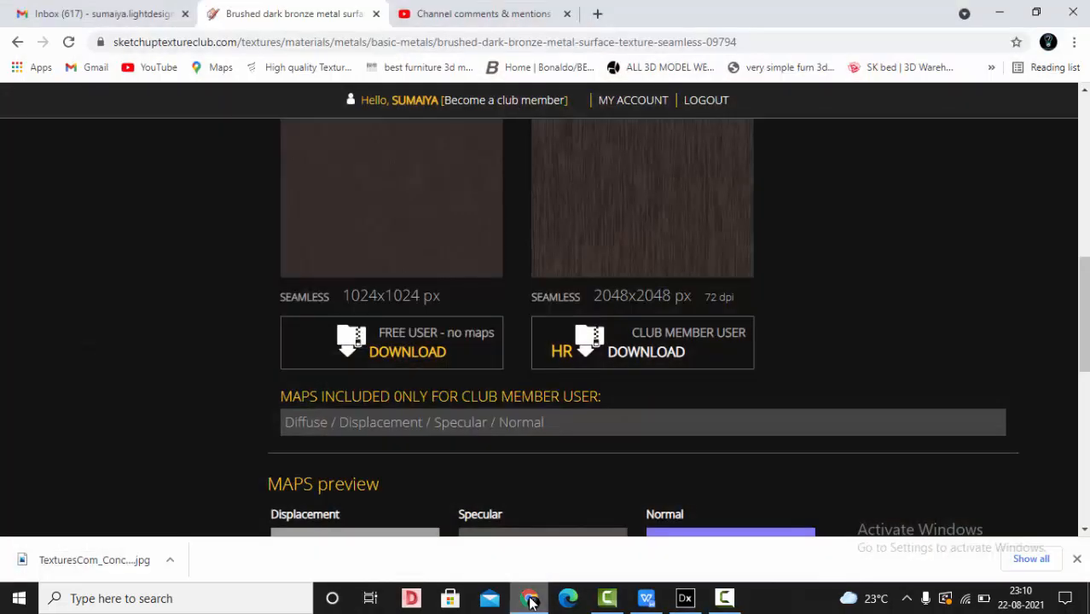
{"action": "scroll", "coordinate": [488, 368], "scroll_direction": "up", "scroll_amount": 10}
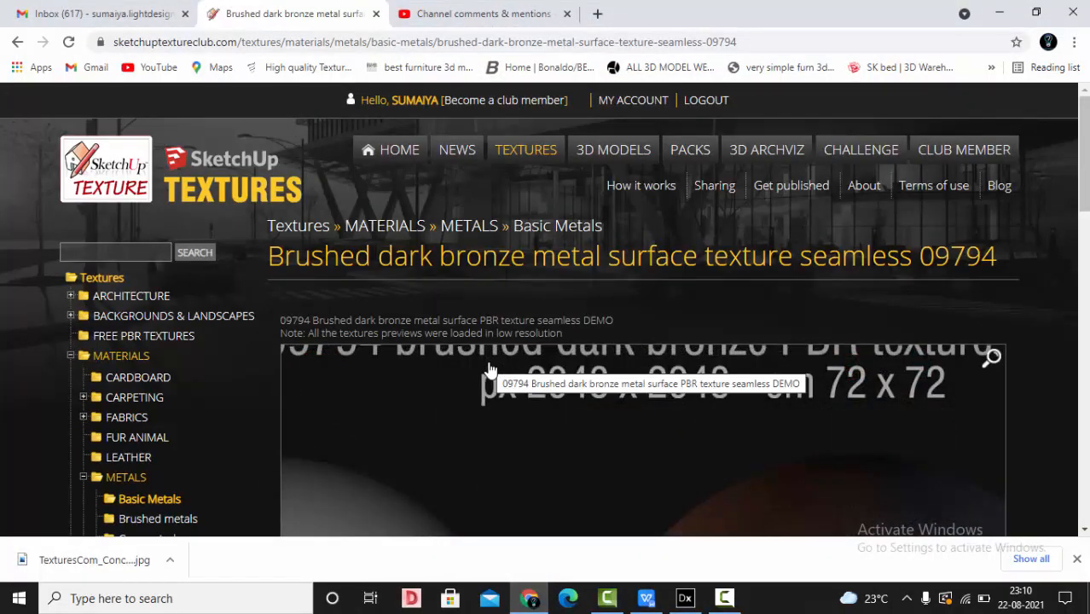
{"action": "scroll", "coordinate": [329, 304], "scroll_direction": "down", "scroll_amount": 6}
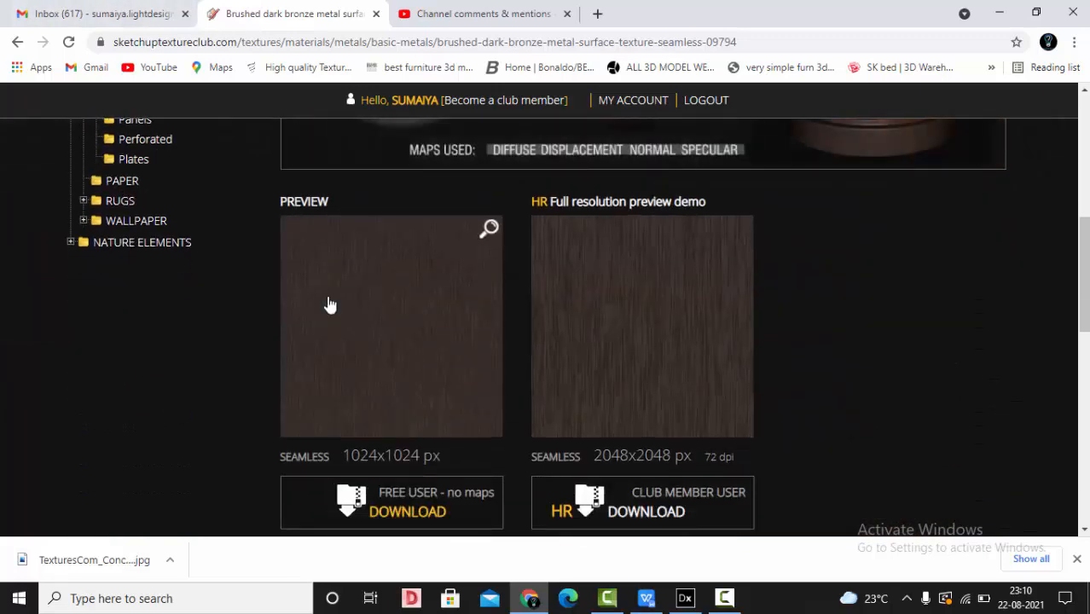
{"action": "scroll", "coordinate": [330, 304], "scroll_direction": "up", "scroll_amount": 5}
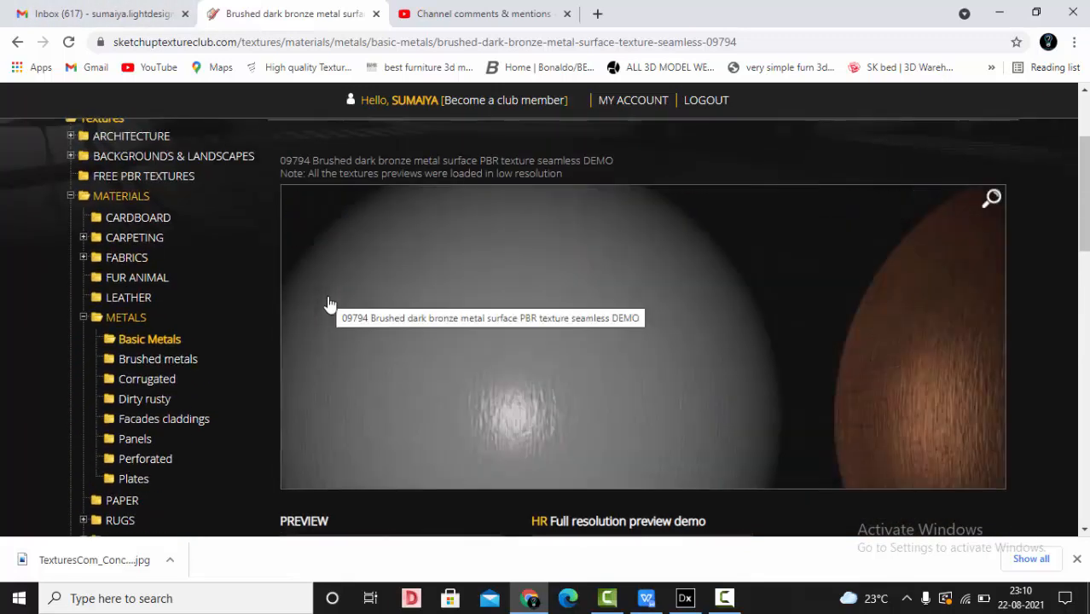
Leave the brushed dark bronze texture page, open texturer.com and look through its list of texture categories
{"action": "scroll", "coordinate": [329, 303], "scroll_direction": "up", "scroll_amount": 3}
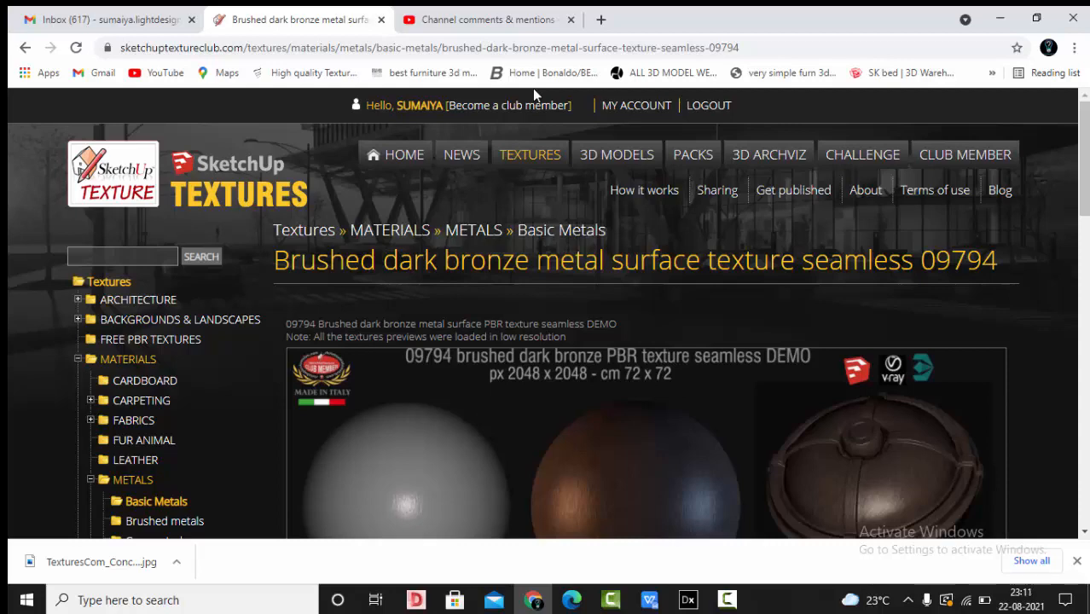
{"action": "scroll", "coordinate": [534, 151], "scroll_direction": "down", "scroll_amount": 3}
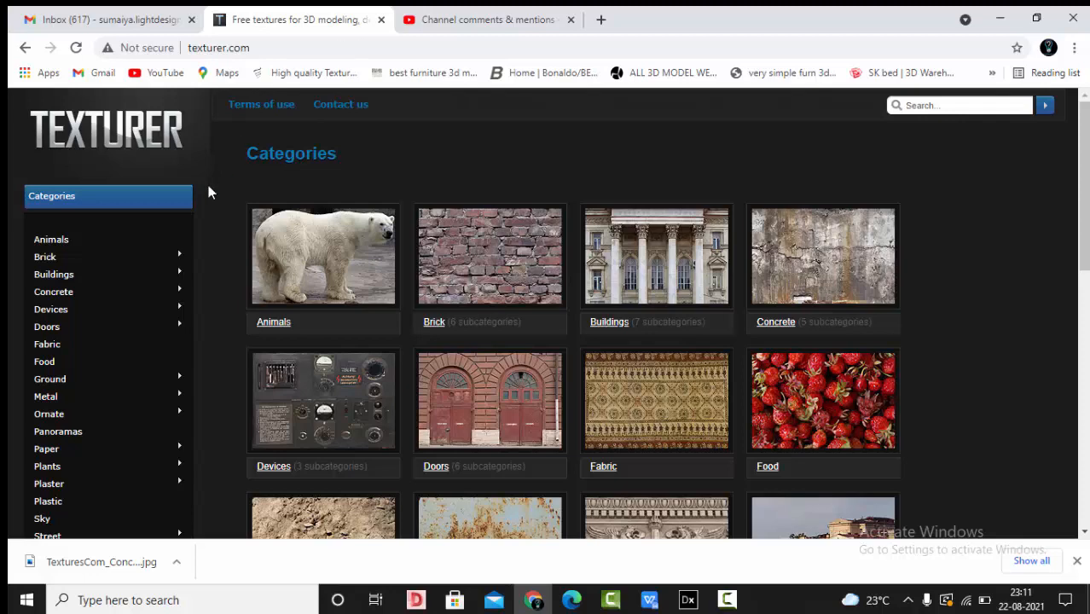
{"action": "scroll", "coordinate": [46, 248], "scroll_direction": "down", "scroll_amount": 1}
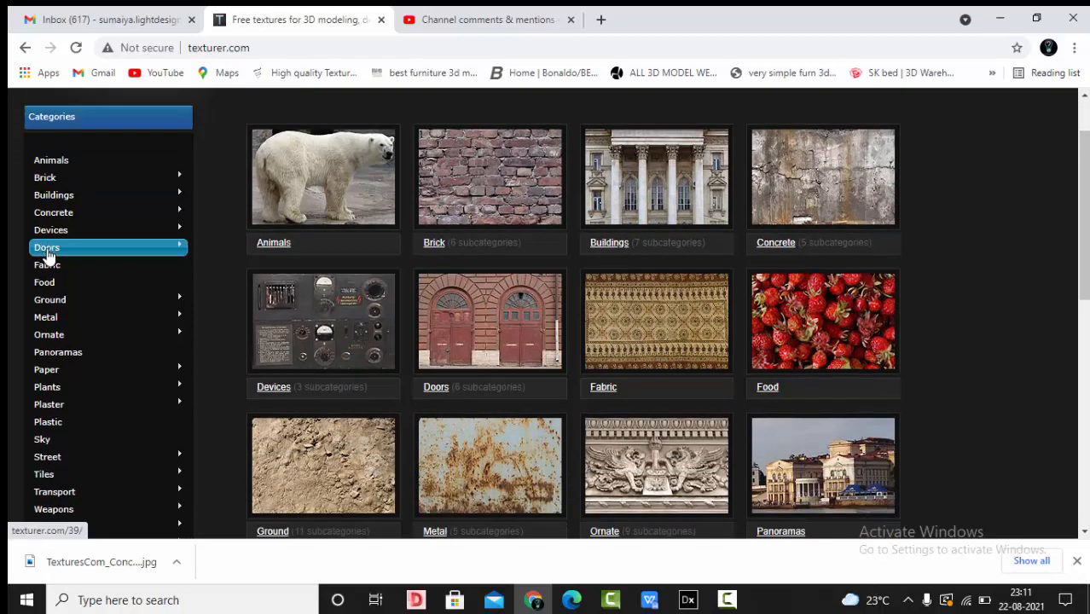
{"action": "scroll", "coordinate": [62, 301], "scroll_direction": "down", "scroll_amount": 1}
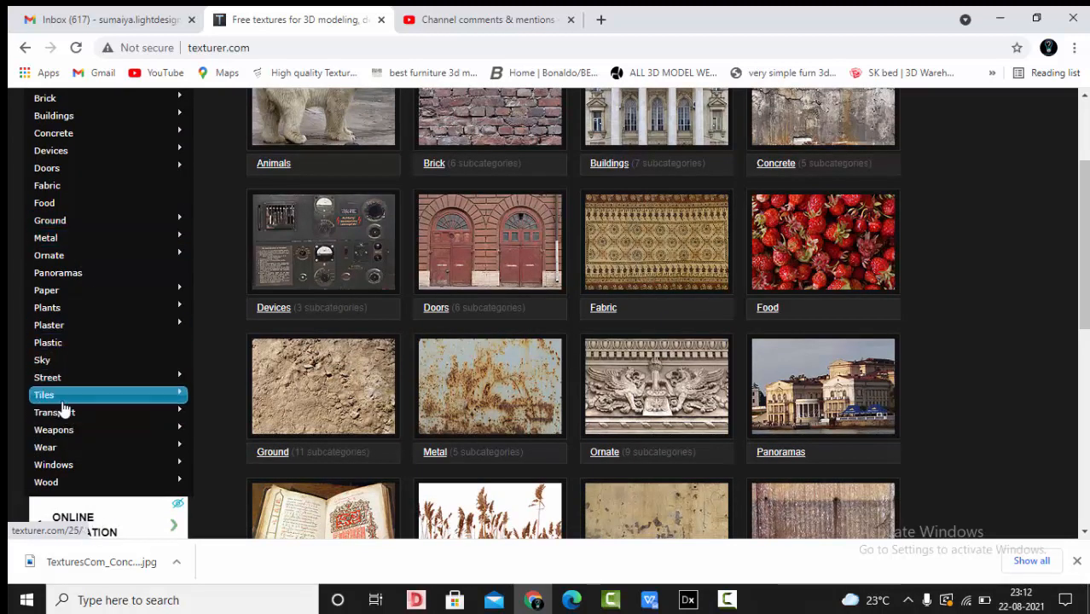
{"action": "scroll", "coordinate": [66, 401], "scroll_direction": "up", "scroll_amount": 1}
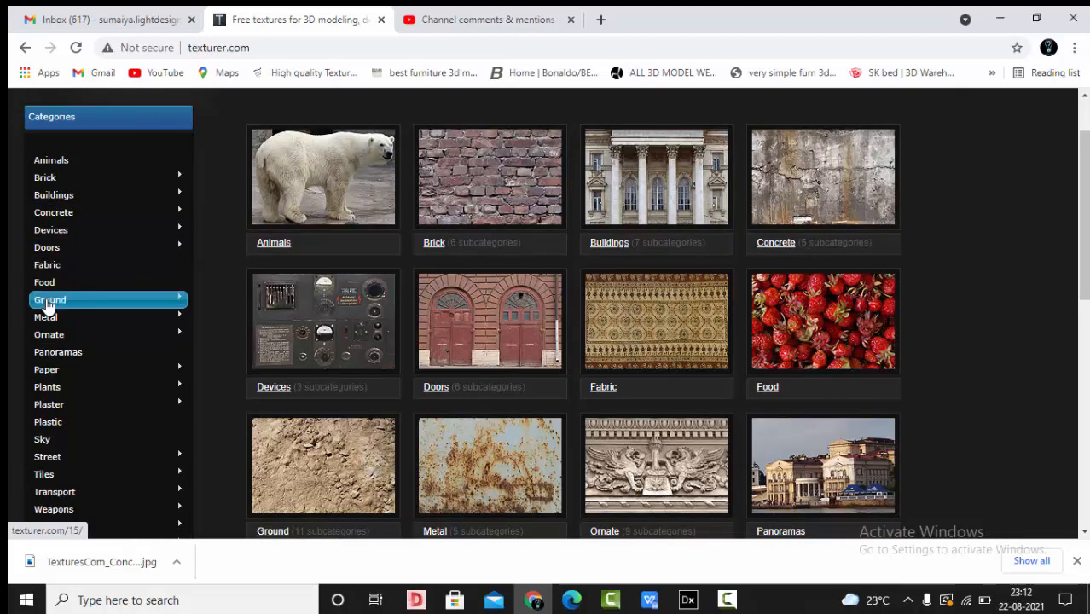
Open the Fabric category and look through the textures on its first two pages
{"action": "left_click", "coordinate": [56, 272]}
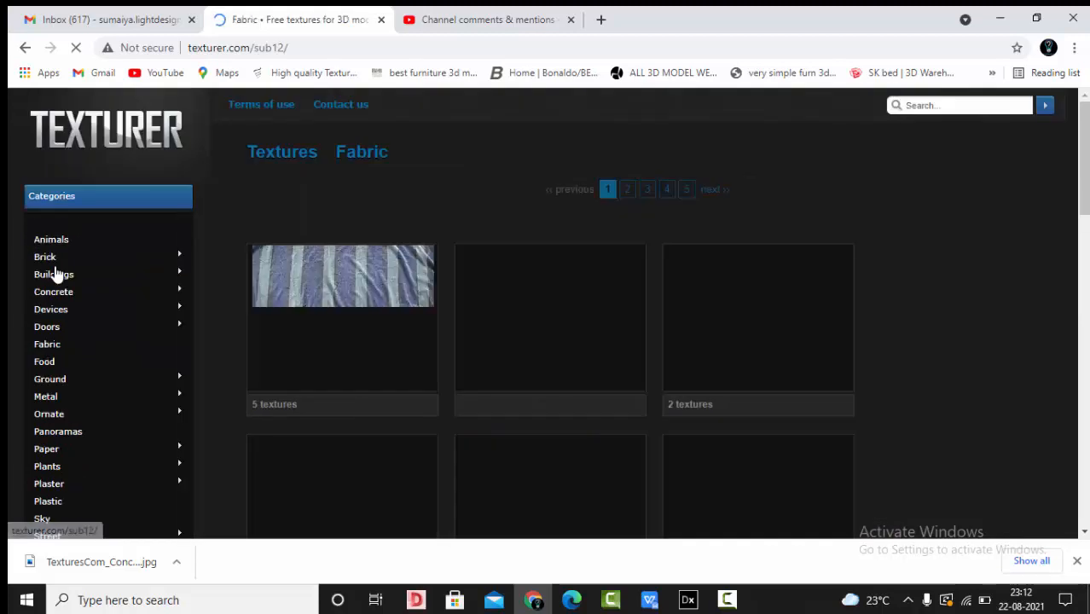
{"action": "scroll", "coordinate": [667, 287], "scroll_direction": "down", "scroll_amount": 4}
{"action": "scroll", "coordinate": [667, 287], "scroll_direction": "down", "scroll_amount": 7}
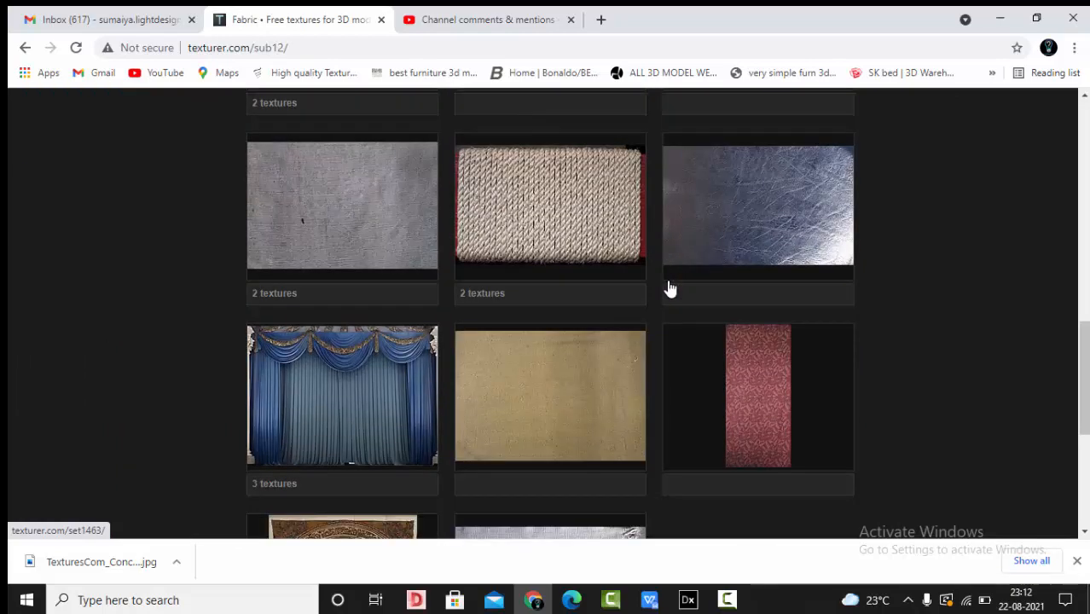
{"action": "scroll", "coordinate": [667, 288], "scroll_direction": "up", "scroll_amount": 5}
{"action": "scroll", "coordinate": [670, 290], "scroll_direction": "up", "scroll_amount": 7}
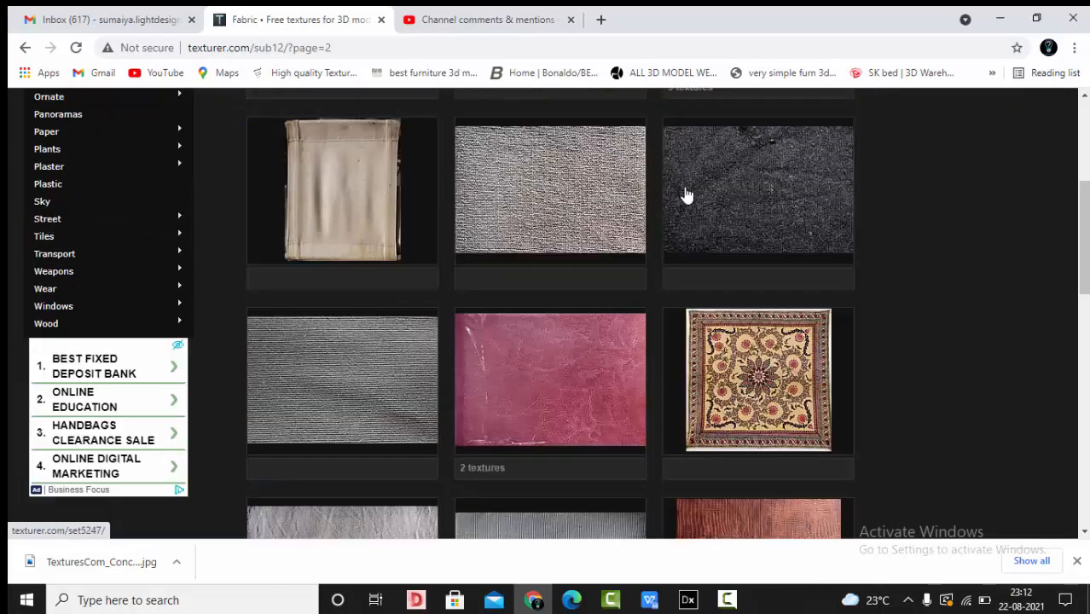
{"action": "scroll", "coordinate": [661, 230], "scroll_direction": "down", "scroll_amount": 2}
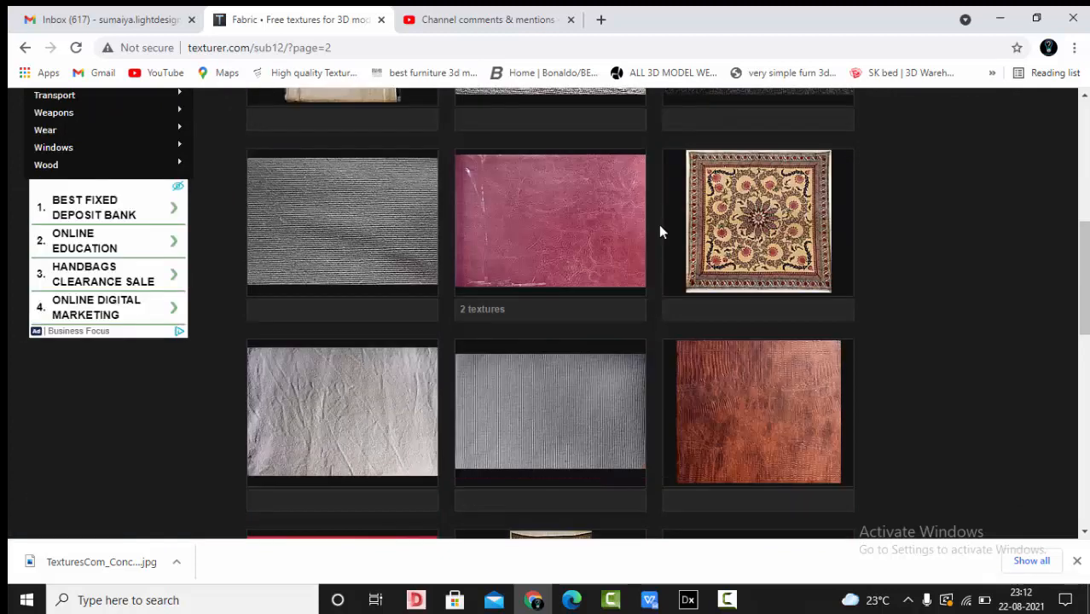
{"action": "scroll", "coordinate": [674, 256], "scroll_direction": "down", "scroll_amount": 3}
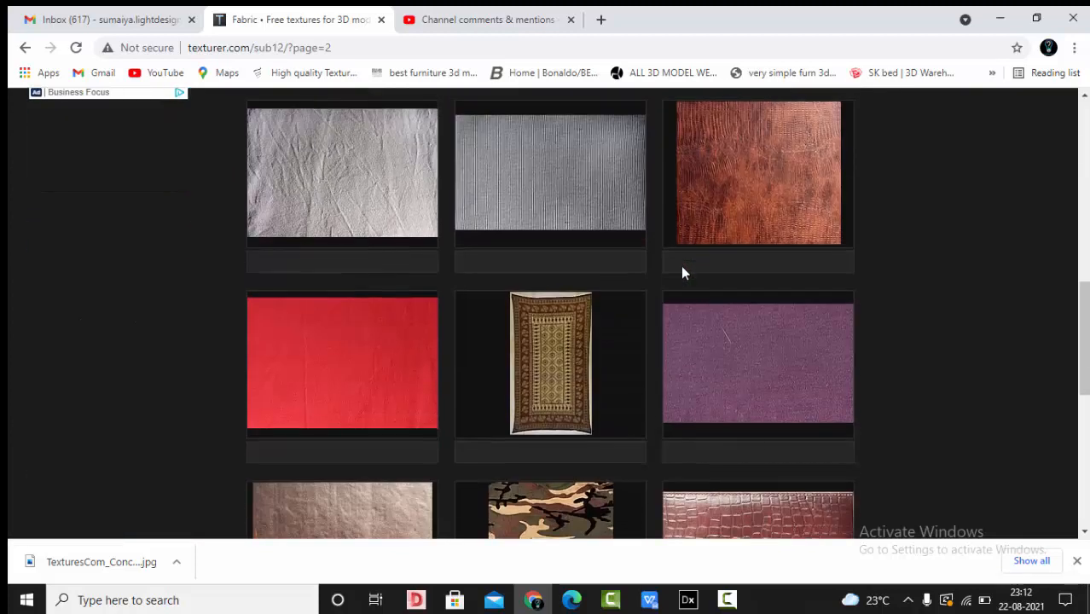
{"action": "scroll", "coordinate": [682, 271], "scroll_direction": "down", "scroll_amount": 3}
{"action": "scroll", "coordinate": [681, 271], "scroll_direction": "down", "scroll_amount": 3}
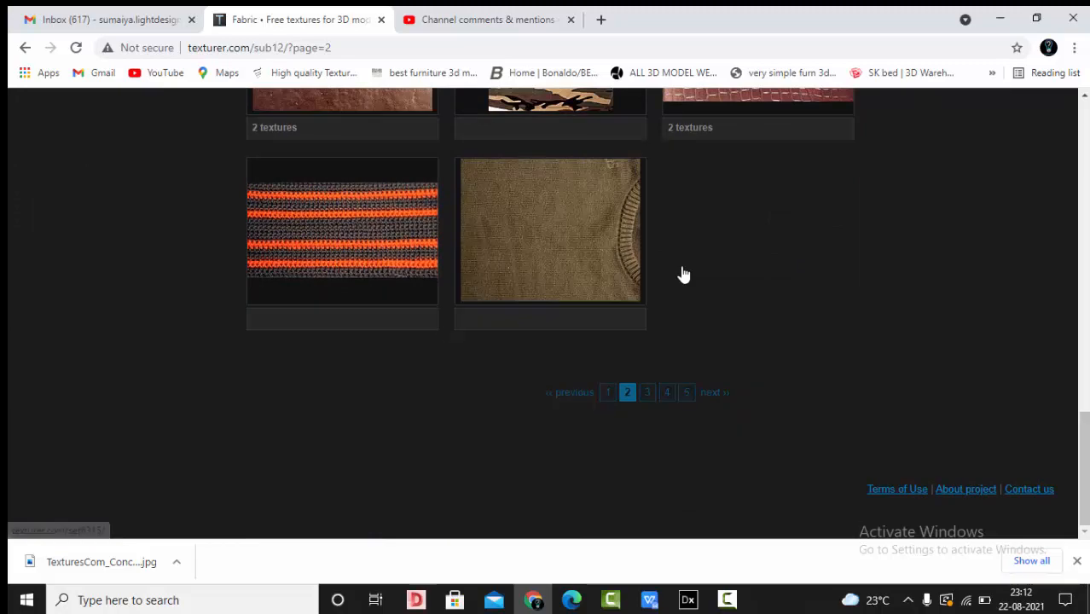
{"action": "scroll", "coordinate": [681, 272], "scroll_direction": "up", "scroll_amount": 5}
{"action": "scroll", "coordinate": [682, 271], "scroll_direction": "up", "scroll_amount": 6}
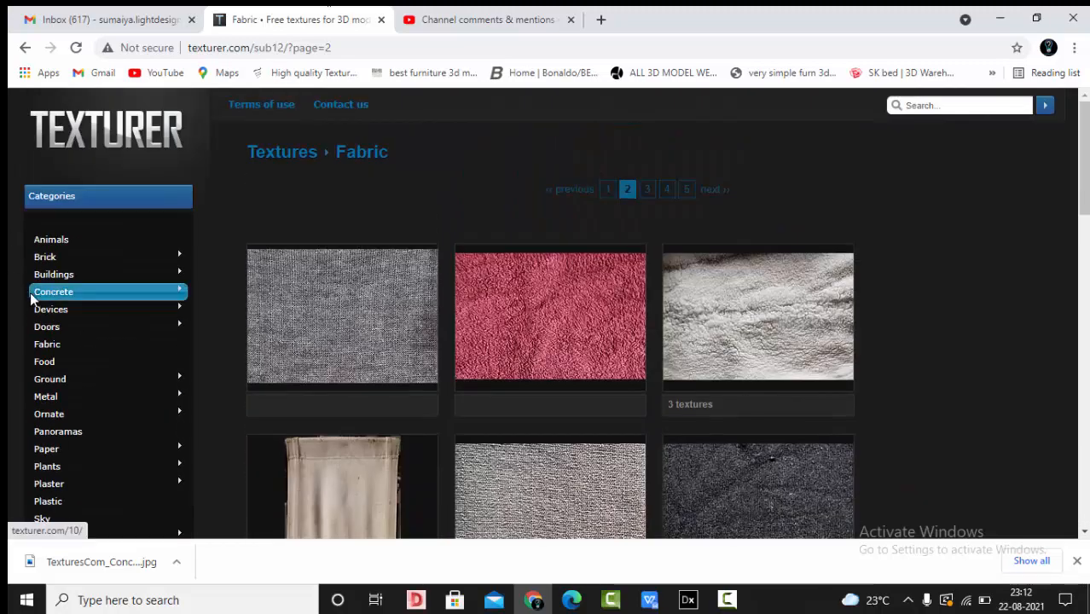
Switch to DIALux evo and view the house together with the untextured ground around it
{"action": "left_click", "coordinate": [688, 600]}
{"action": "scroll", "coordinate": [636, 305], "scroll_direction": "down", "scroll_amount": 5}
{"action": "right_click_drag", "start_coordinate": [603, 375], "coordinate": [619, 430]}
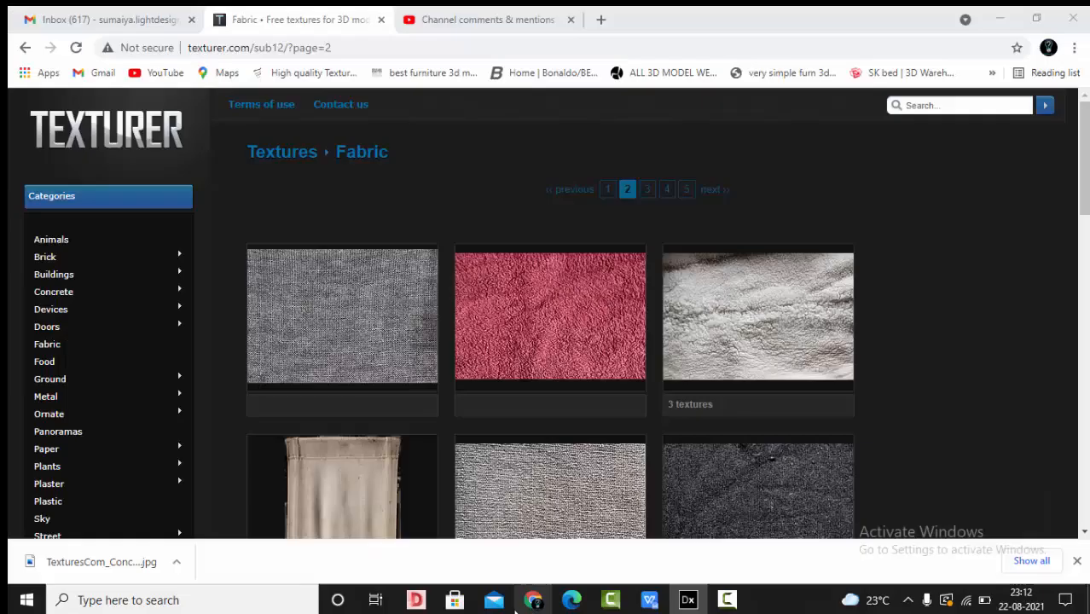
Switch back to Chrome and open the Grass subcategory of the Ground textures on texturer.com
{"action": "left_click", "coordinate": [533, 600]}
{"action": "scroll", "coordinate": [185, 324], "scroll_direction": "down", "scroll_amount": 3}
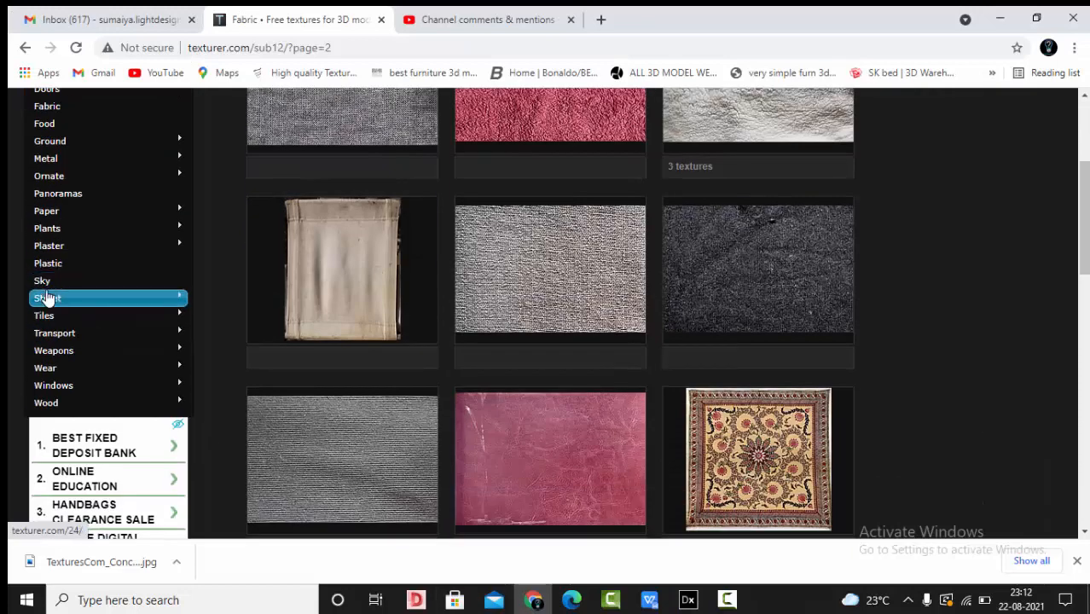
{"action": "left_click", "coordinate": [68, 146]}
{"action": "scroll", "coordinate": [81, 200], "scroll_direction": "up", "scroll_amount": 1}
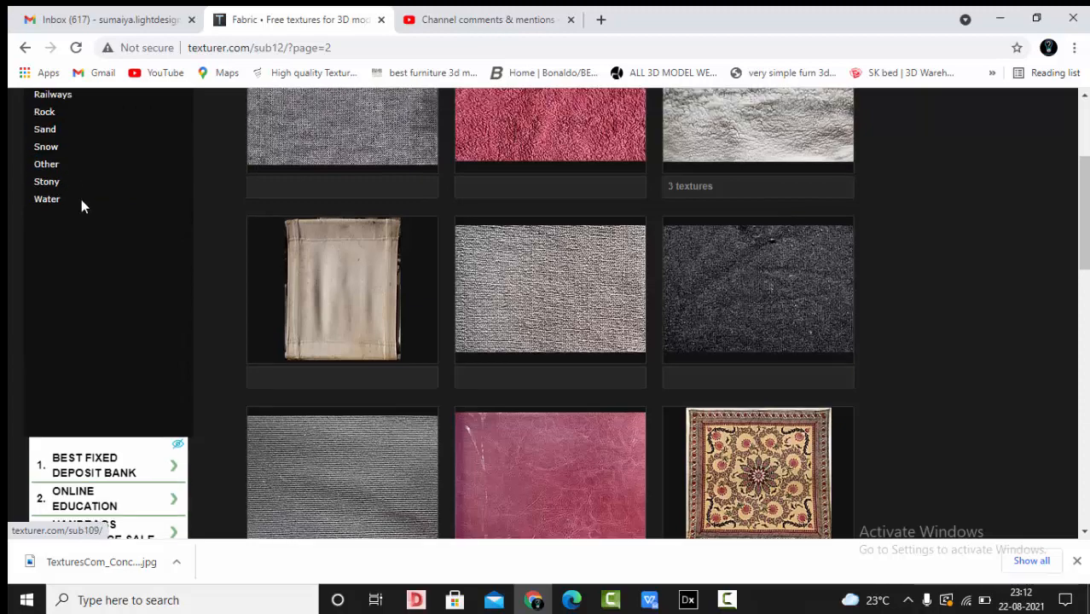
{"action": "scroll", "coordinate": [81, 200], "scroll_direction": "up", "scroll_amount": 2}
{"action": "left_click", "coordinate": [58, 198]}
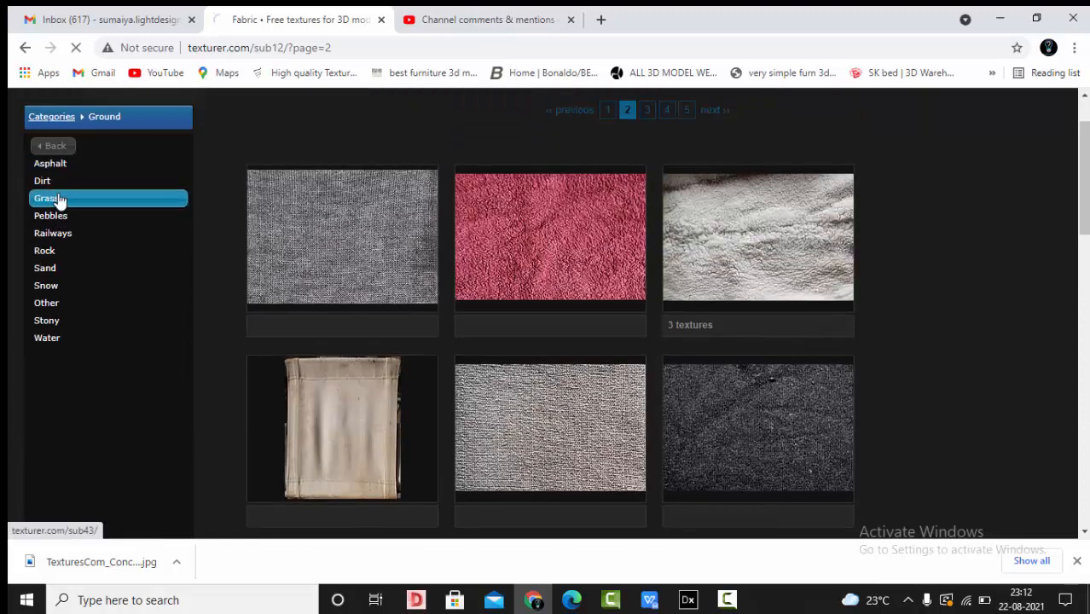
Look through the grass textures and preview the two-texture set in the first row, then return to the Grass listing
{"action": "scroll", "coordinate": [643, 244], "scroll_direction": "down", "scroll_amount": 5}
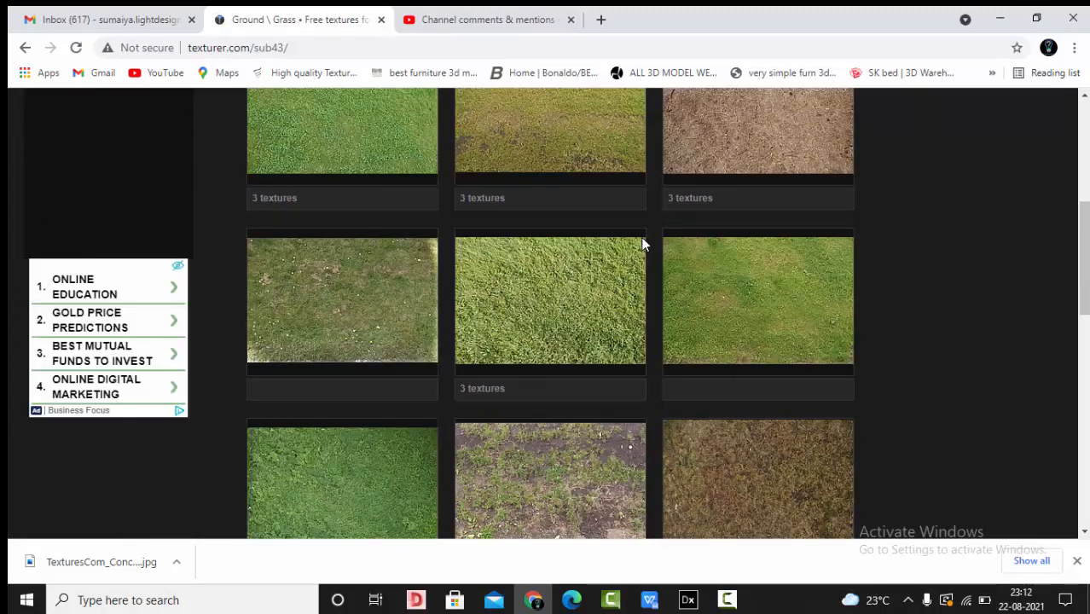
{"action": "scroll", "coordinate": [642, 245], "scroll_direction": "down", "scroll_amount": 8}
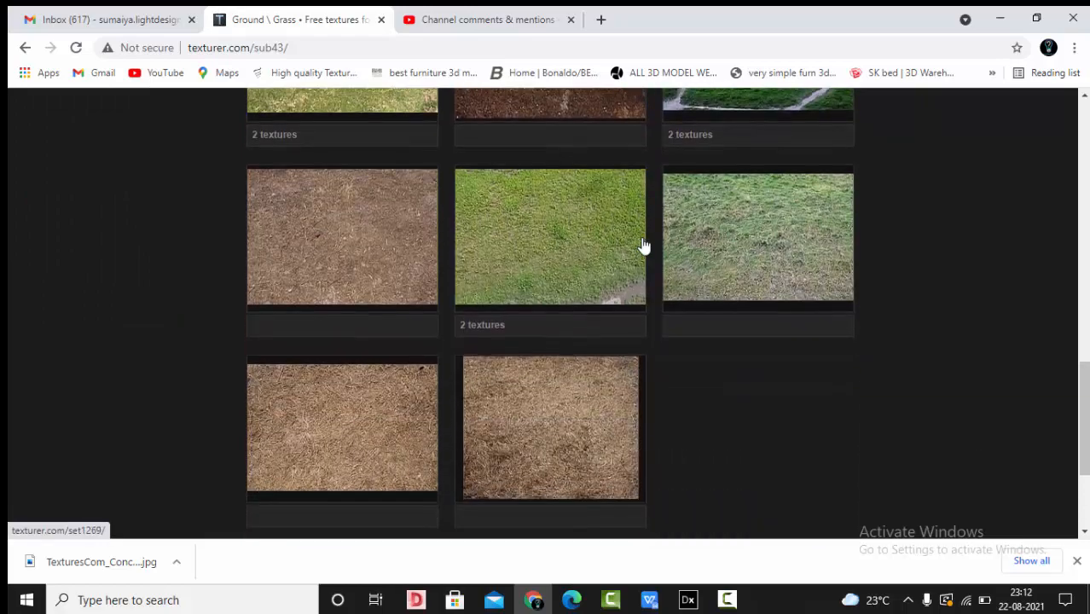
{"action": "scroll", "coordinate": [644, 247], "scroll_direction": "up", "scroll_amount": 8}
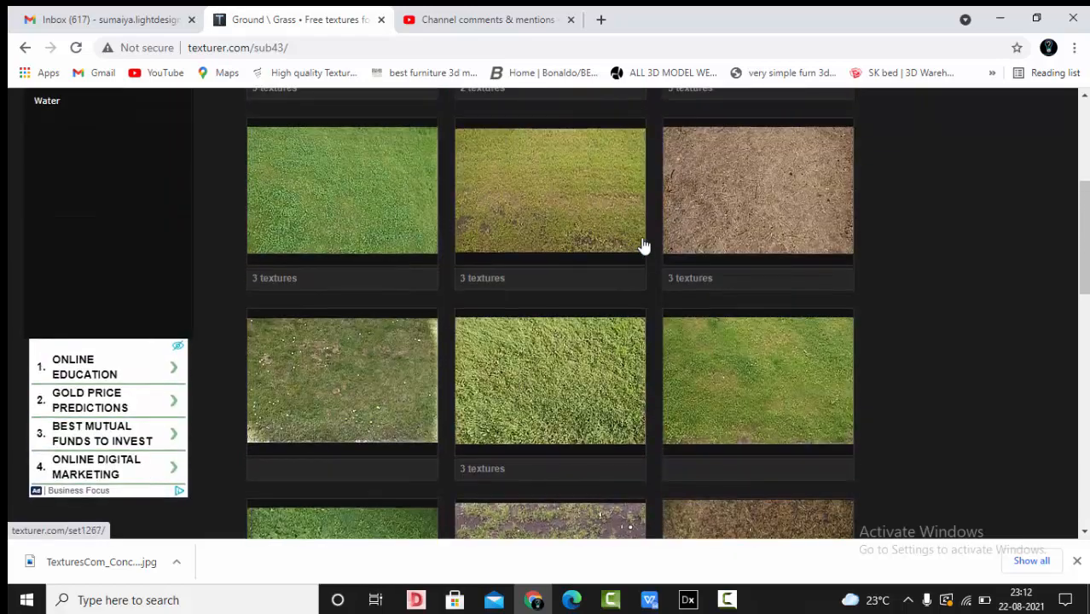
{"action": "scroll", "coordinate": [644, 246], "scroll_direction": "up", "scroll_amount": 4}
{"action": "scroll", "coordinate": [644, 245], "scroll_direction": "down", "scroll_amount": 2}
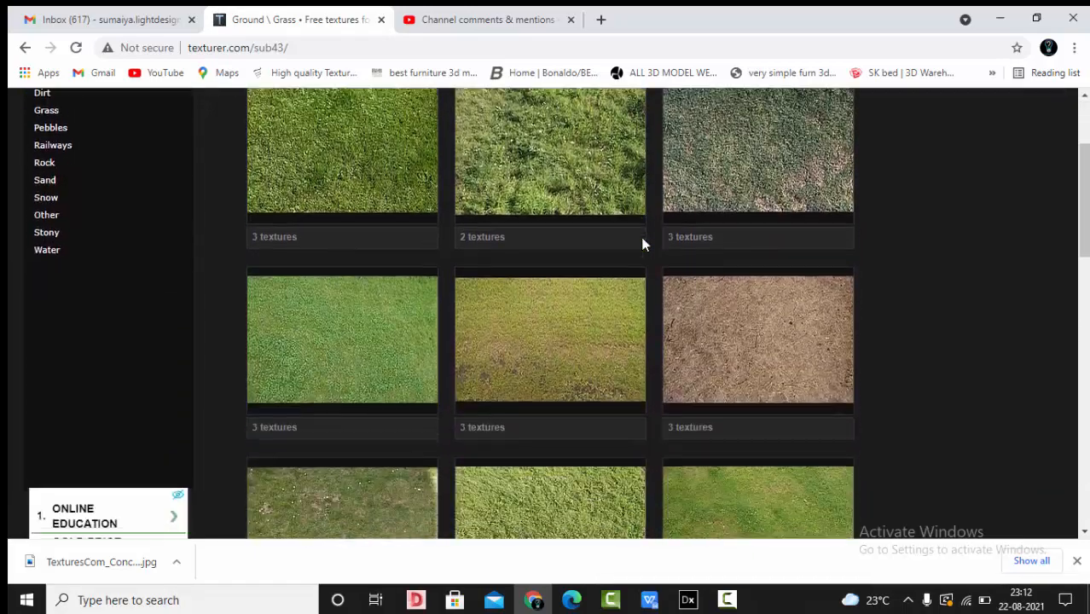
{"action": "scroll", "coordinate": [643, 246], "scroll_direction": "down", "scroll_amount": 2}
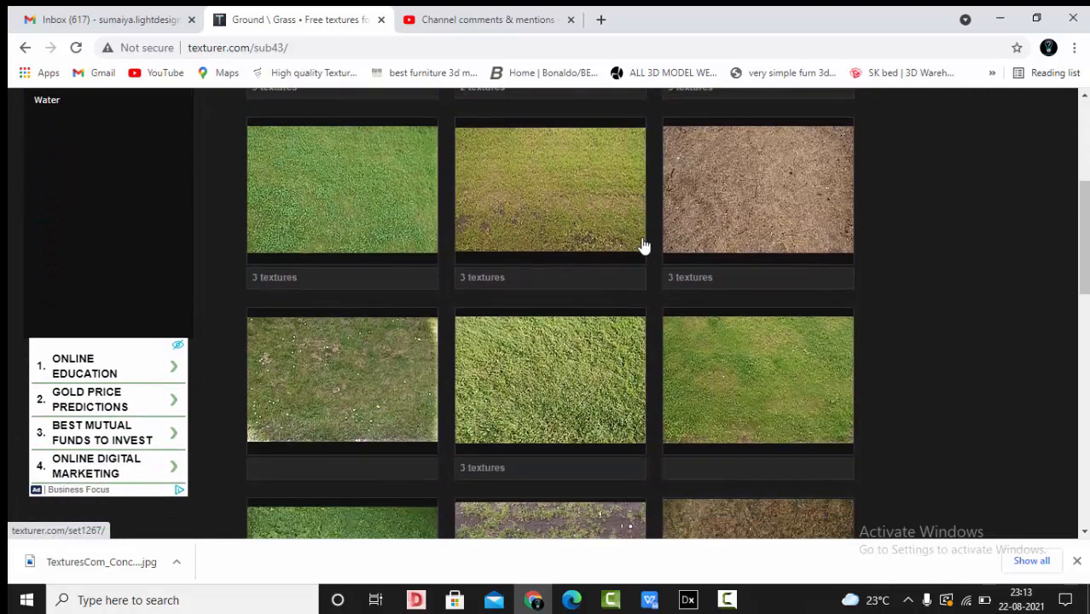
{"action": "scroll", "coordinate": [644, 246], "scroll_direction": "up", "scroll_amount": 3}
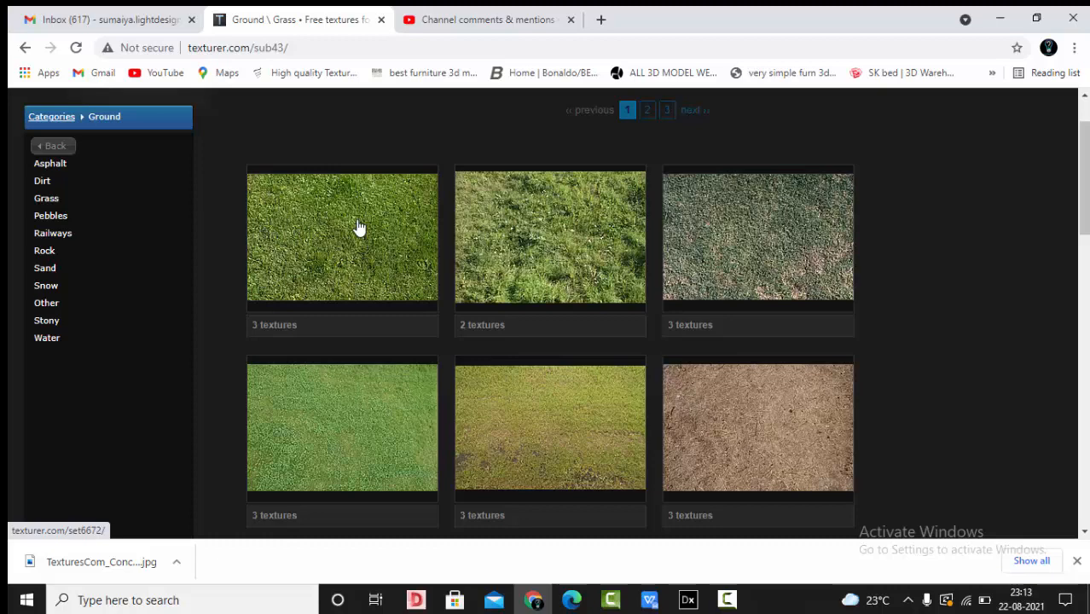
{"action": "left_click", "coordinate": [528, 248]}
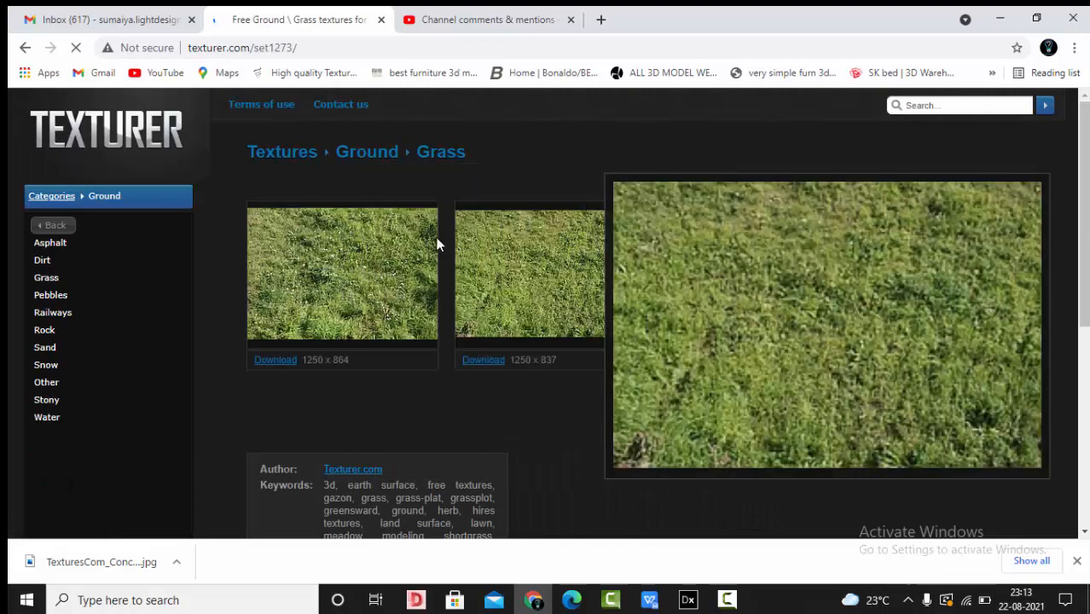
{"action": "left_click", "coordinate": [26, 49]}
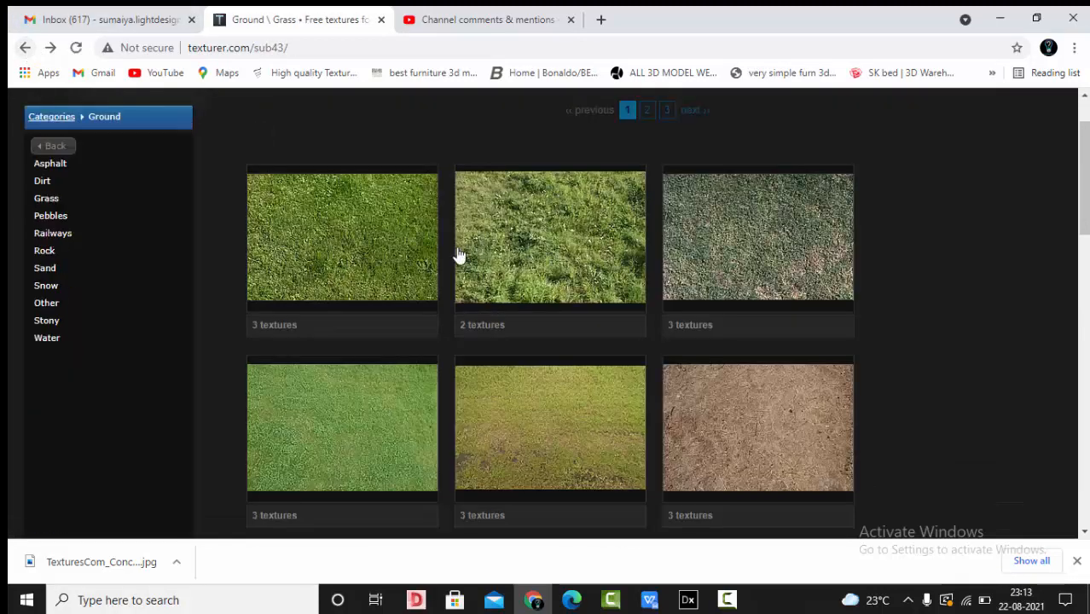
Open the short green lawn texture in the third row of the Grass listing and download its 1250 x 837 image
{"action": "scroll", "coordinate": [439, 271], "scroll_direction": "down", "scroll_amount": 4}
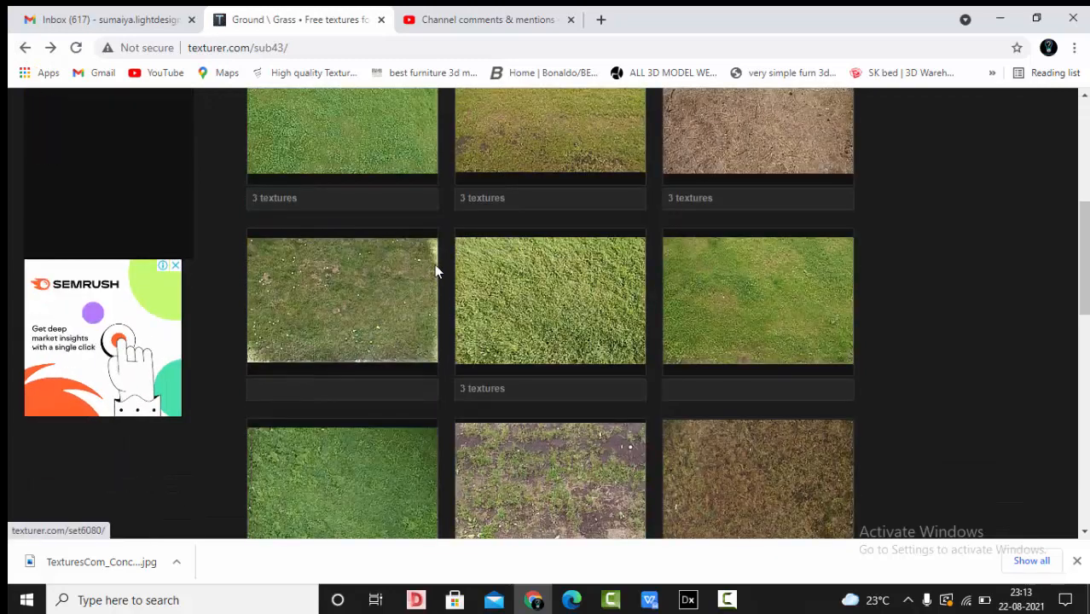
{"action": "left_click", "coordinate": [764, 308]}
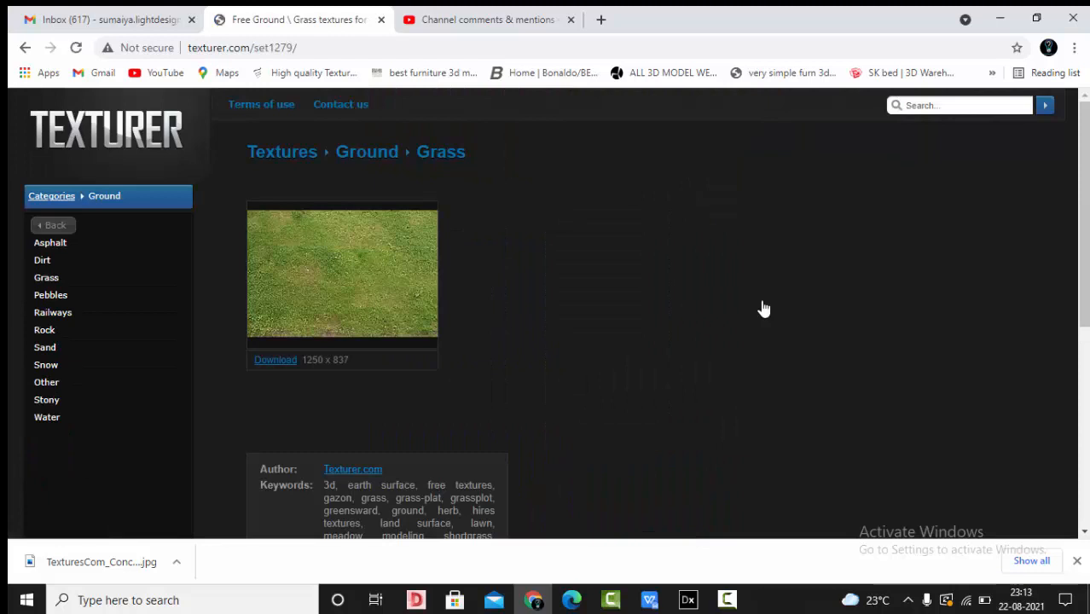
{"action": "mouse_move", "coordinate": [363, 275]}
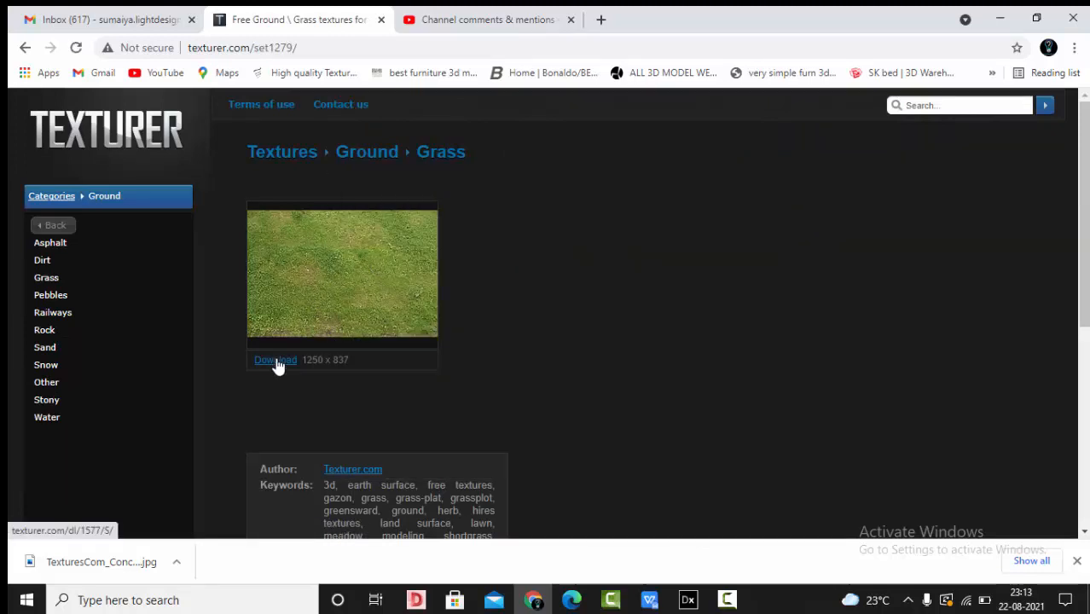
{"action": "left_click", "coordinate": [276, 360]}
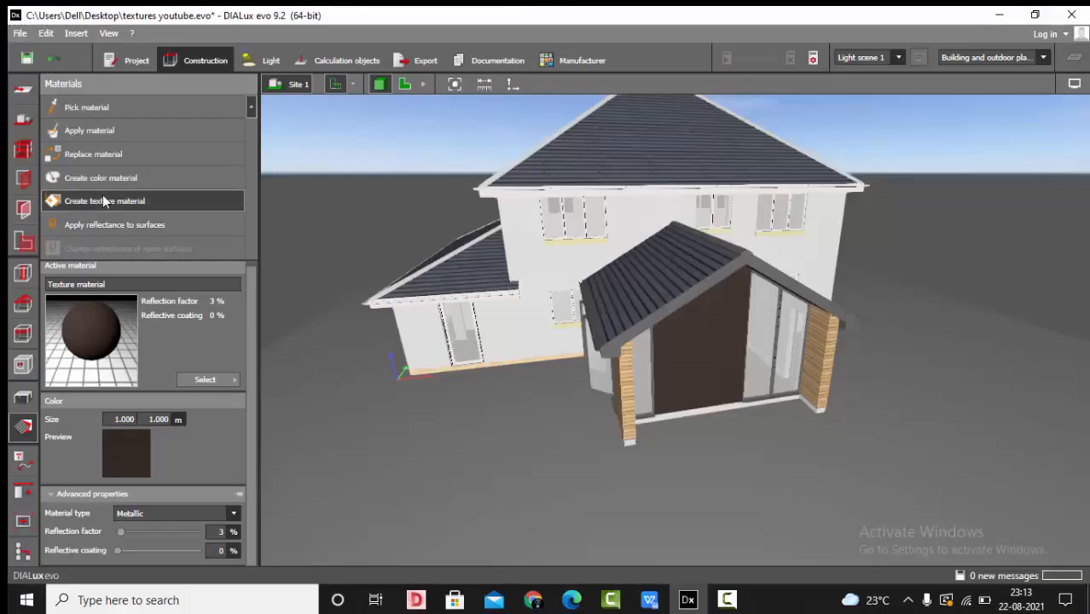
Switch to DIALux evo and create a texture material from the downloaded grass image
{"action": "left_click", "coordinate": [104, 201]}
{"action": "scroll", "coordinate": [69, 281], "scroll_direction": "down", "scroll_amount": 2}
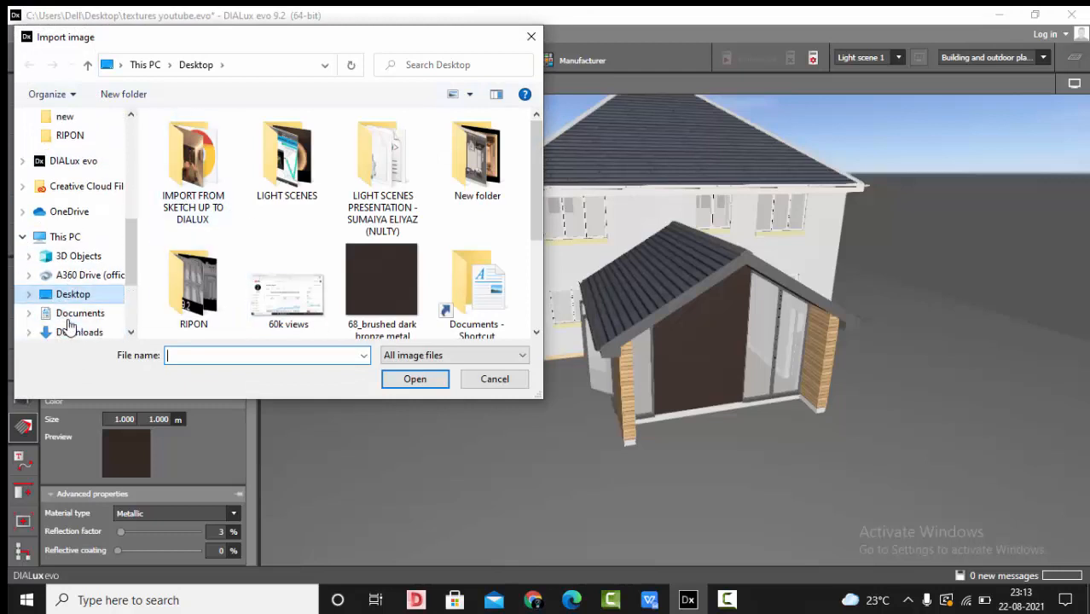
{"action": "left_click", "coordinate": [75, 269]}
{"action": "double_click", "coordinate": [187, 163]}
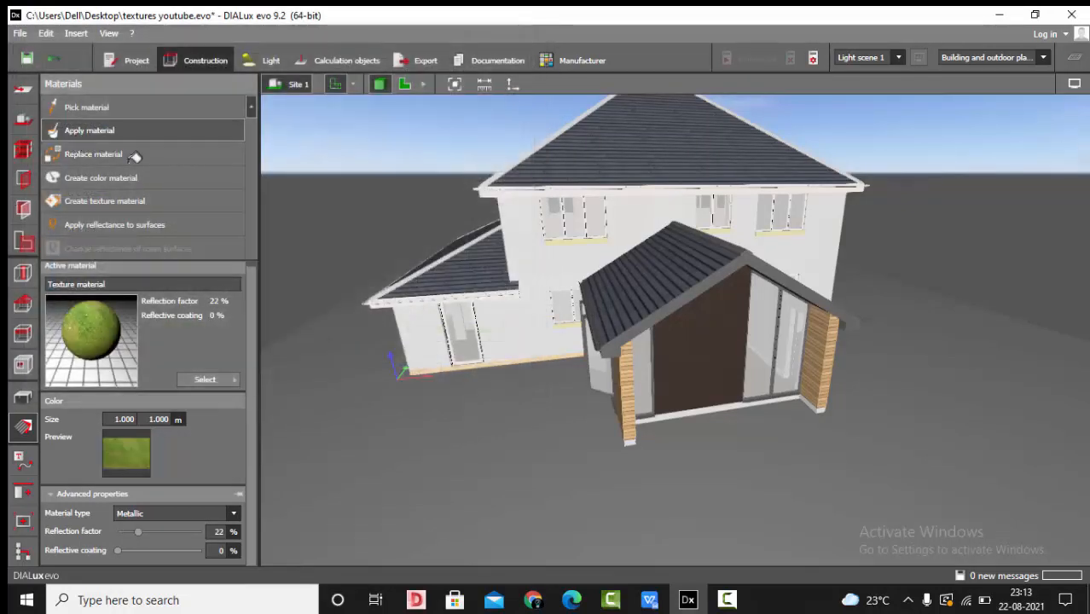
Apply the grass texture material to the ground around the house and inspect its tiling from above and close up
{"action": "left_click", "coordinate": [558, 479]}
{"action": "right_click_drag", "start_coordinate": [553, 456], "coordinate": [516, 528]}
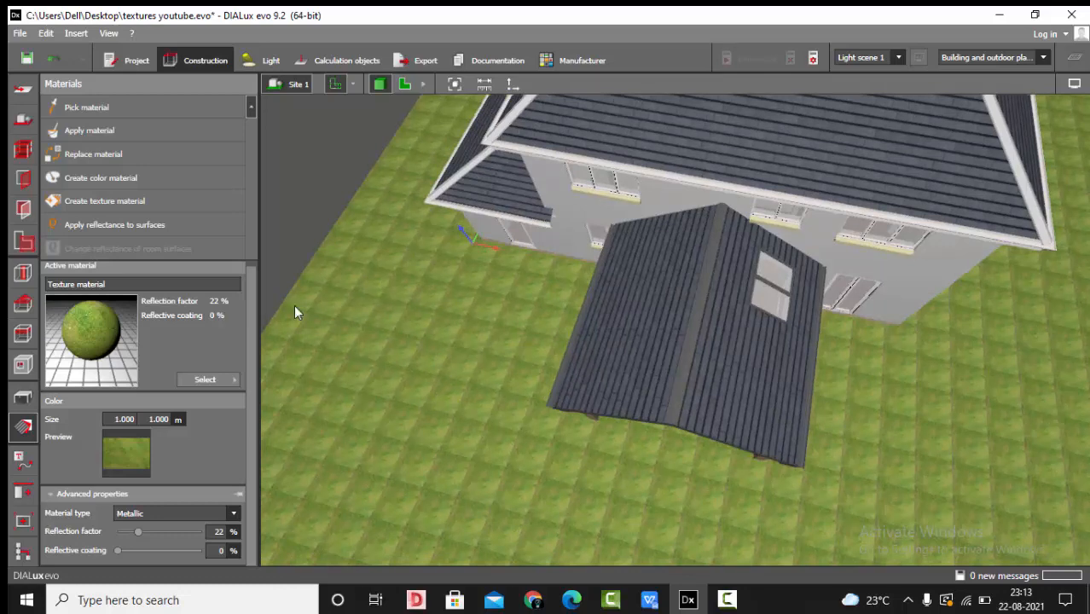
{"action": "left_click", "coordinate": [23, 396]}
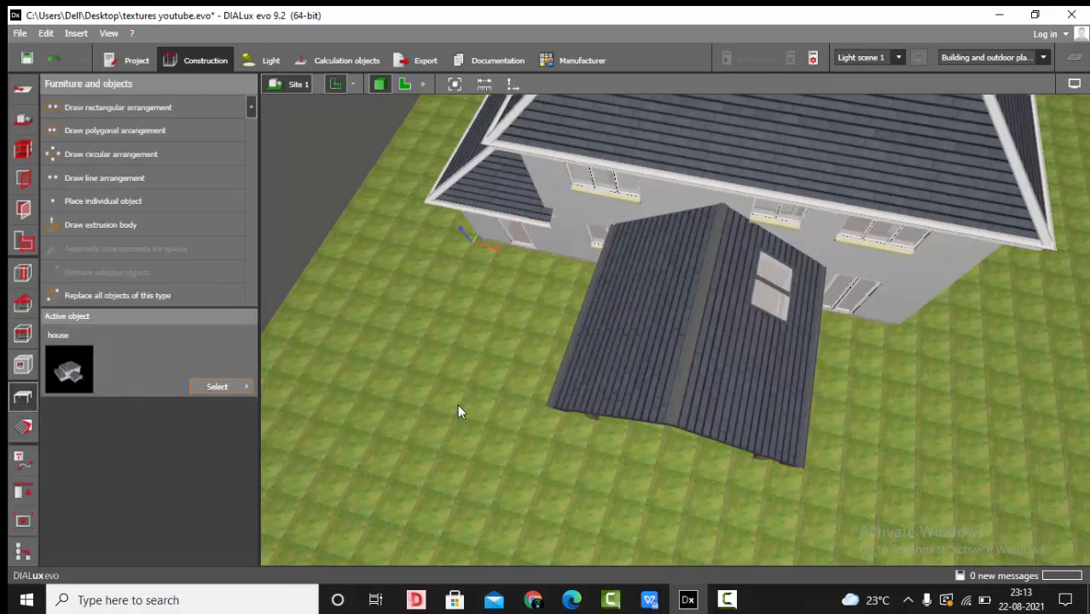
{"action": "right_click_drag", "start_coordinate": [460, 409], "coordinate": [667, 469]}
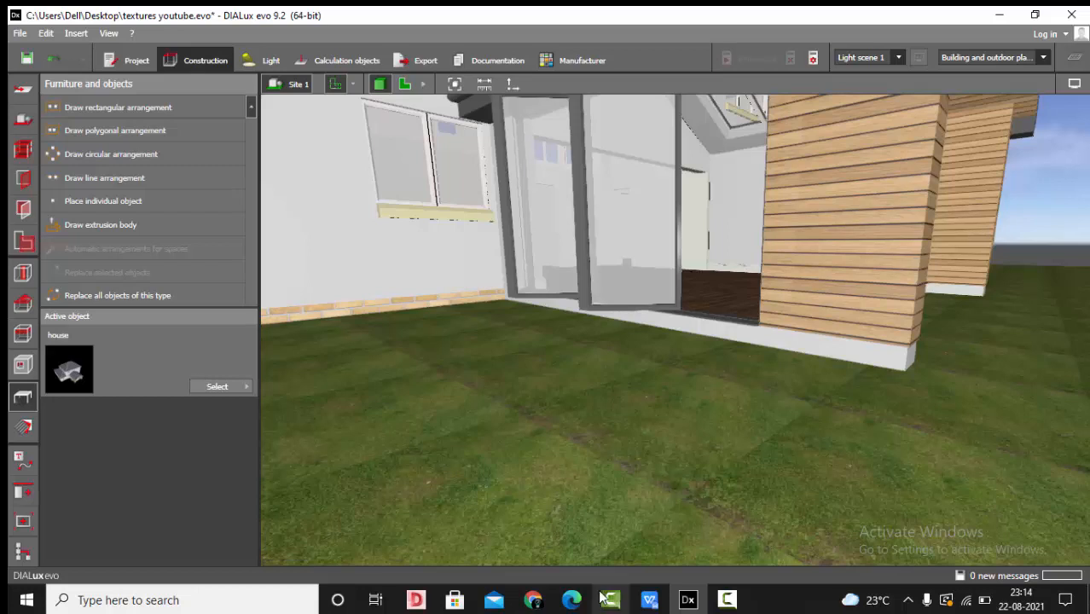
Switch back to Chrome and open the IMGonline.com.ua page for making seamless textures in a new tab
{"action": "left_click", "coordinate": [533, 600]}
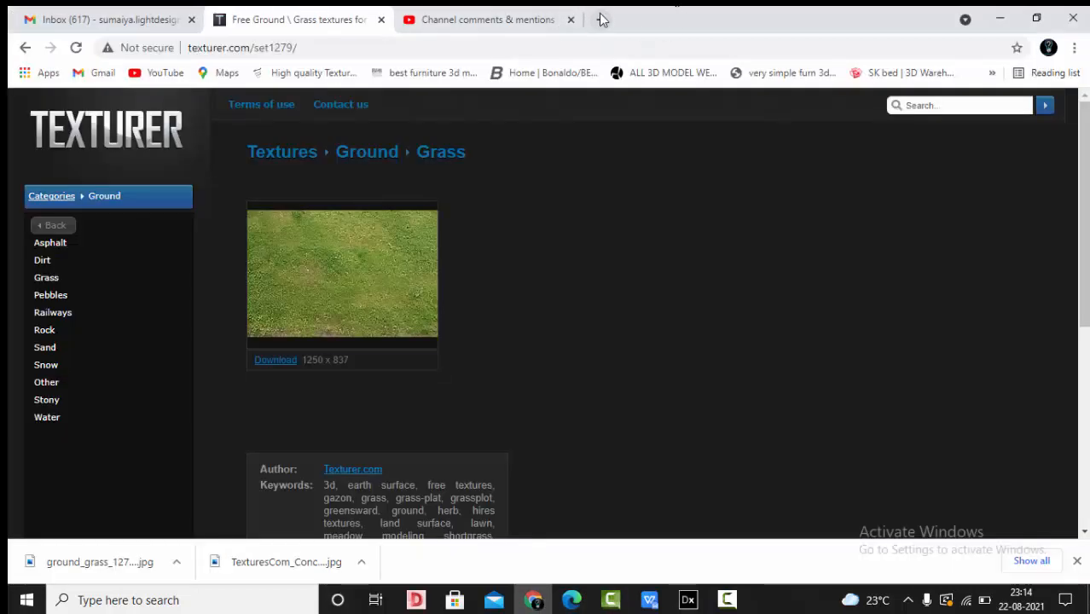
{"action": "left_click", "coordinate": [600, 18]}
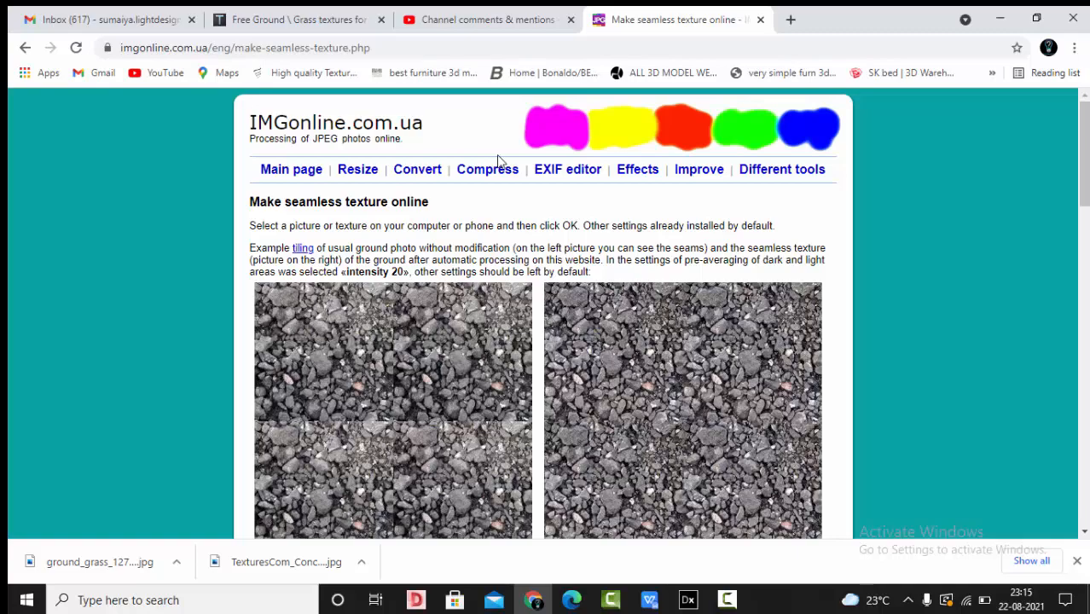
Load ground_grass_1279_1577_Small.jpg from the Downloads folder as the source image for the seamless texture
{"action": "scroll", "coordinate": [523, 242], "scroll_direction": "down", "scroll_amount": 12}
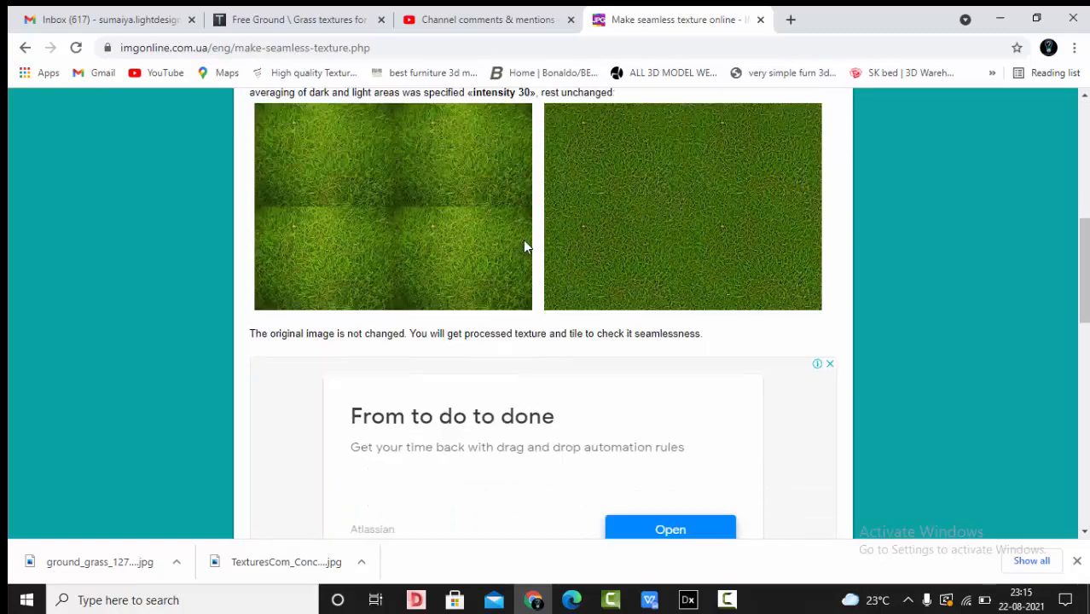
{"action": "scroll", "coordinate": [523, 241], "scroll_direction": "down", "scroll_amount": 3}
{"action": "scroll", "coordinate": [506, 239], "scroll_direction": "up", "scroll_amount": 2}
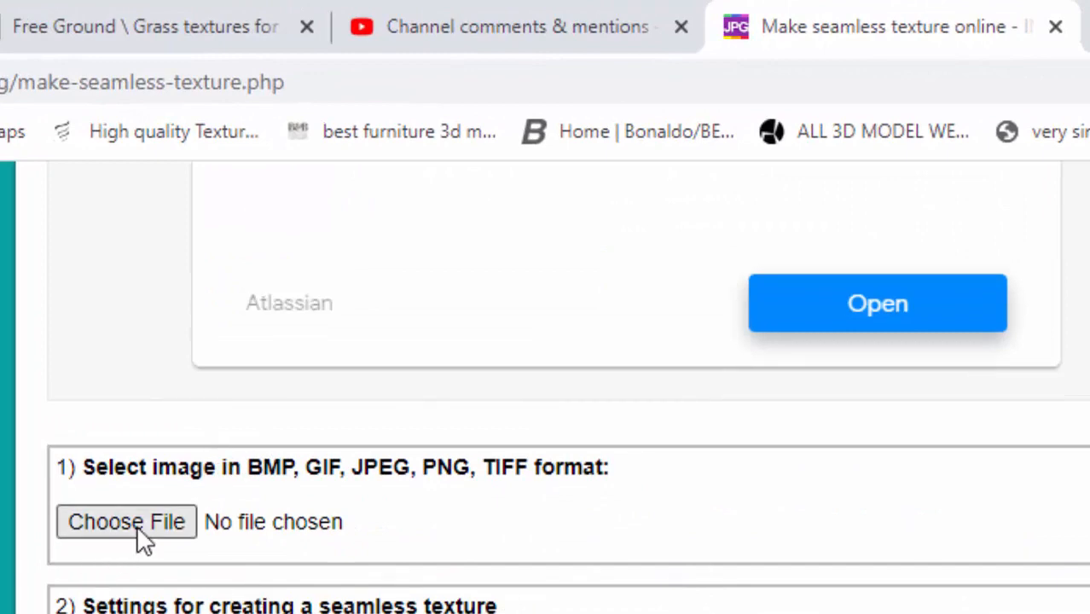
{"action": "left_click", "coordinate": [137, 525]}
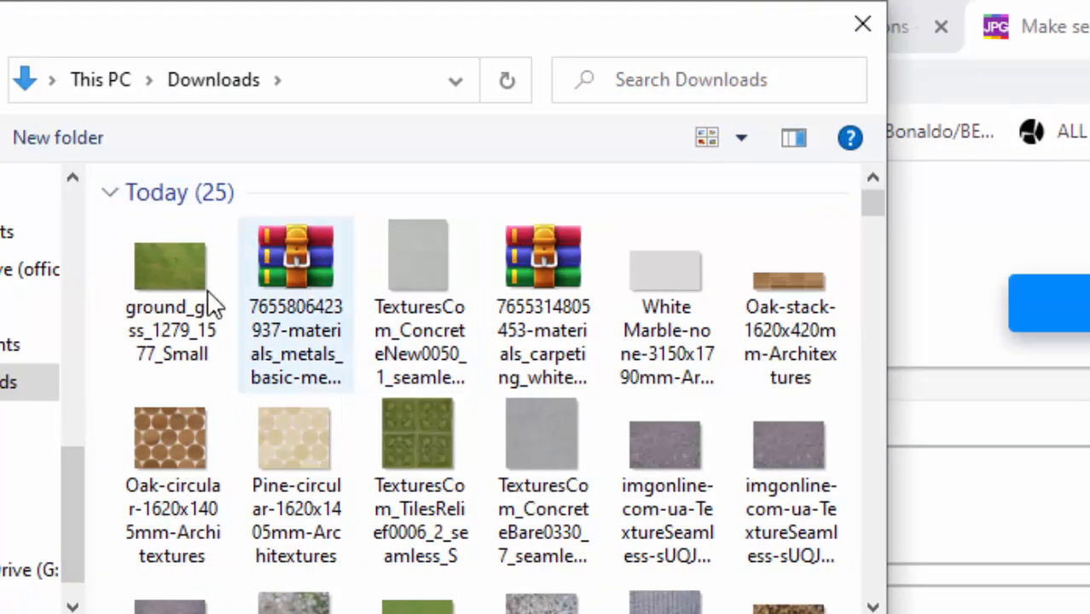
{"action": "double_click", "coordinate": [162, 290]}
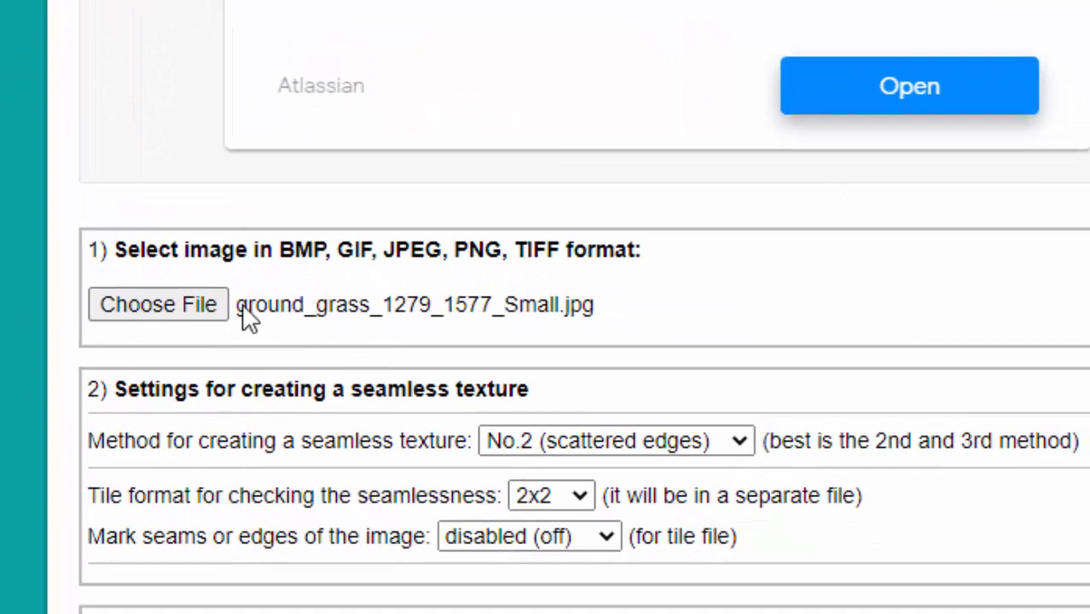
Process the grass image with the No.4-B (preferably for grass) method and download the processed texture
{"action": "scroll", "coordinate": [556, 319], "scroll_direction": "down", "scroll_amount": 2}
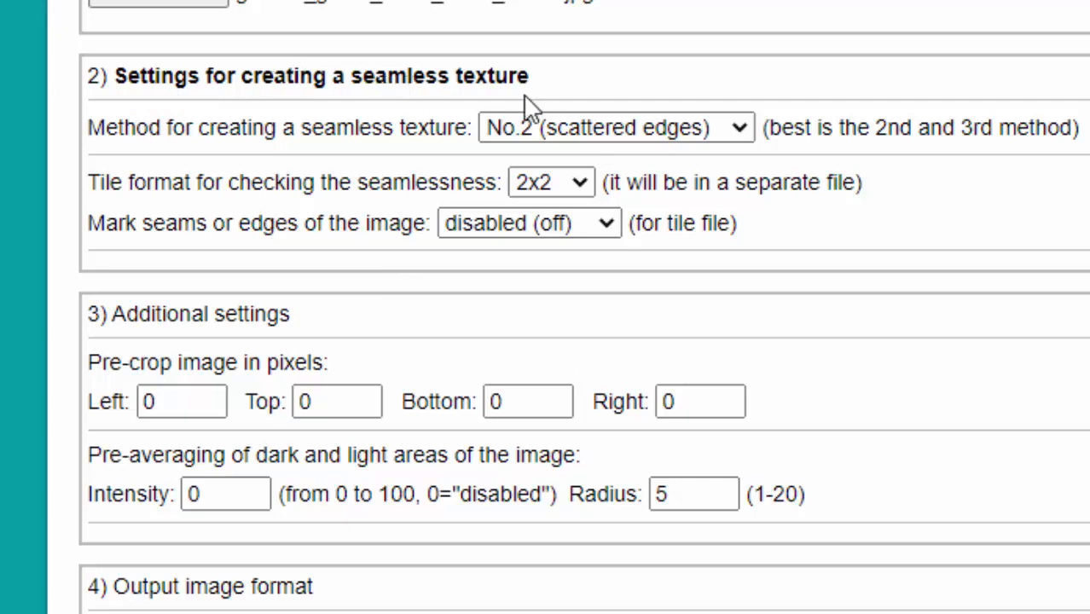
{"action": "left_click", "coordinate": [568, 131]}
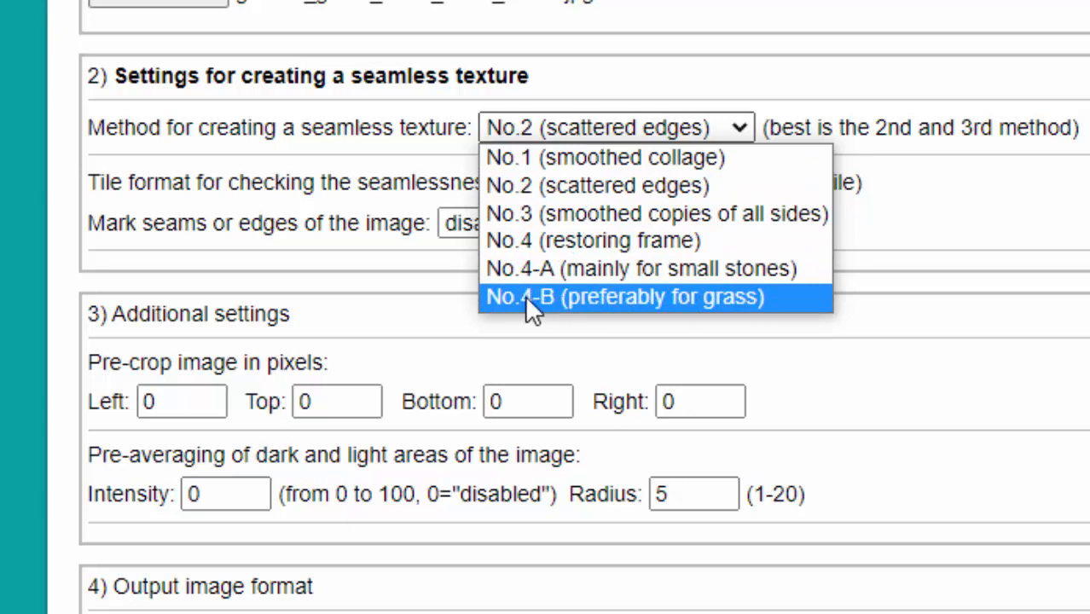
{"action": "left_click", "coordinate": [600, 297]}
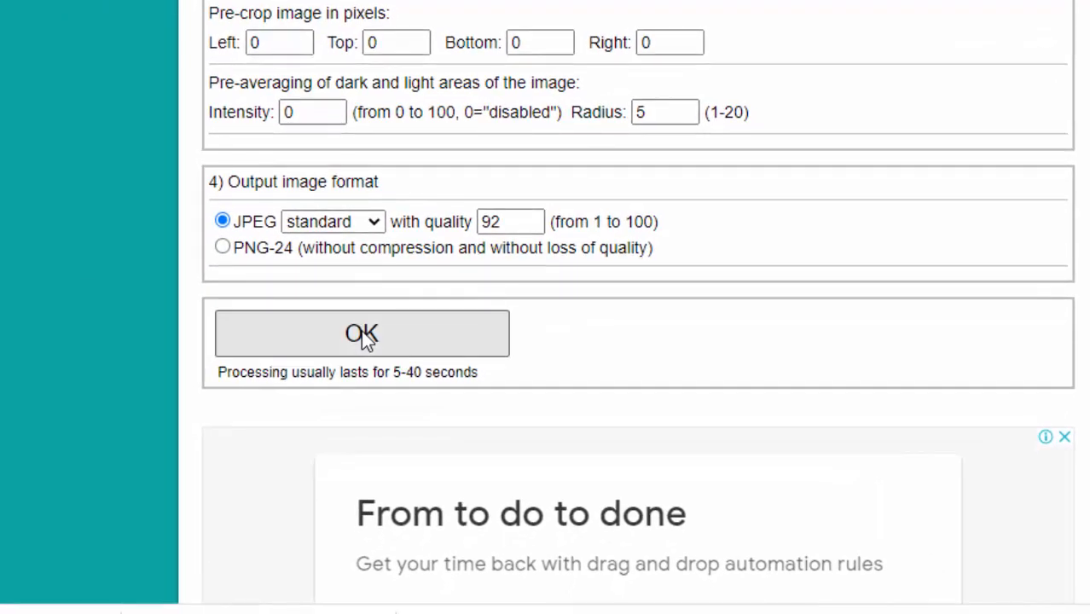
{"action": "left_click", "coordinate": [362, 335]}
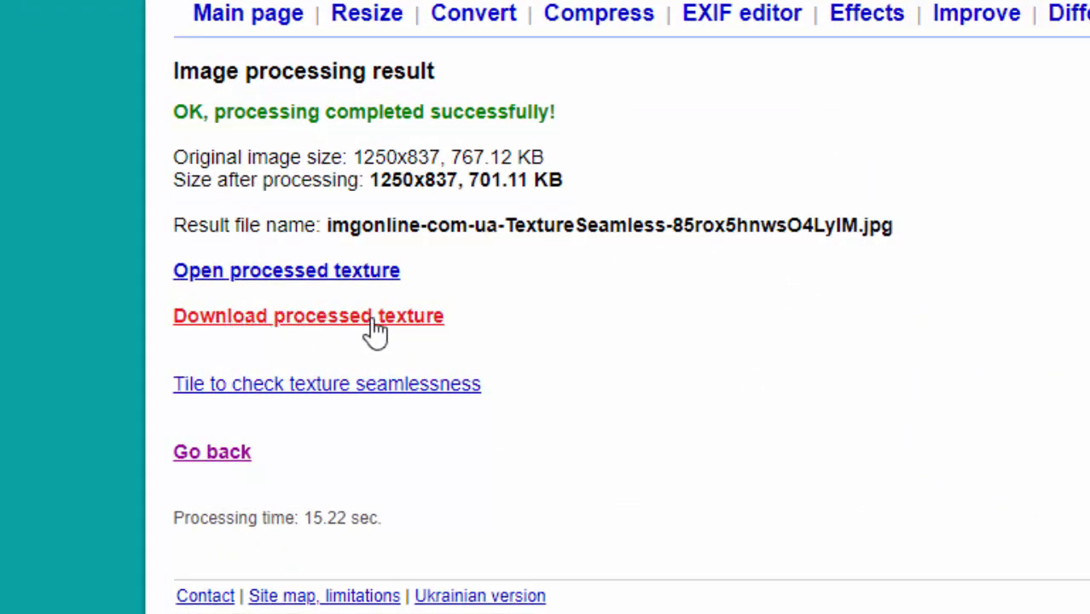
{"action": "left_click", "coordinate": [375, 328]}
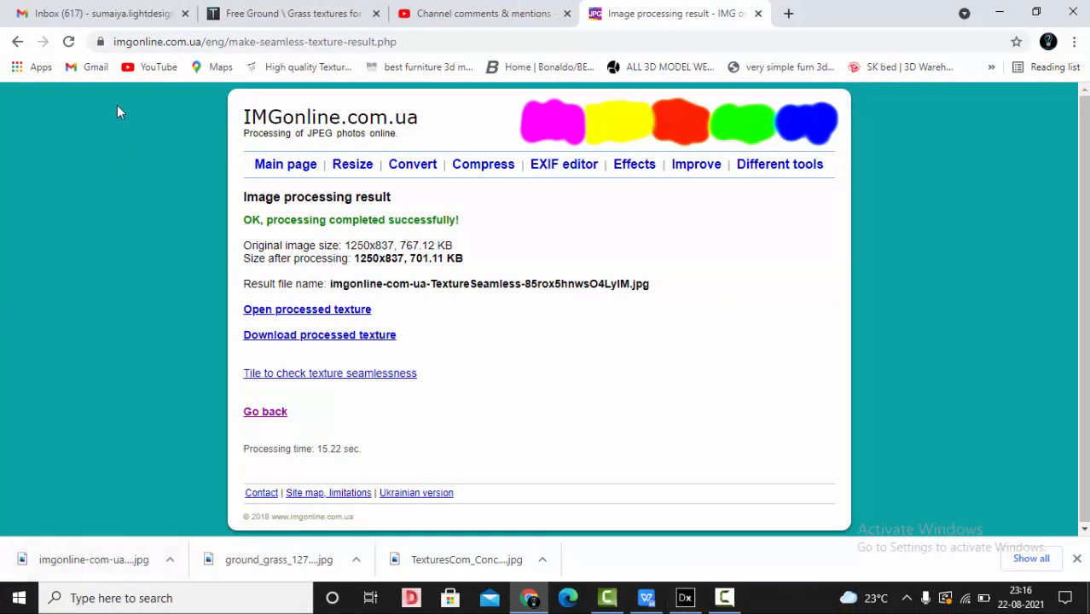
Switch to DIALux evo, create a texture material from the downloaded seamless grass image and put it on the ground
{"action": "left_click", "coordinate": [685, 601]}
{"action": "left_click", "coordinate": [15, 424]}
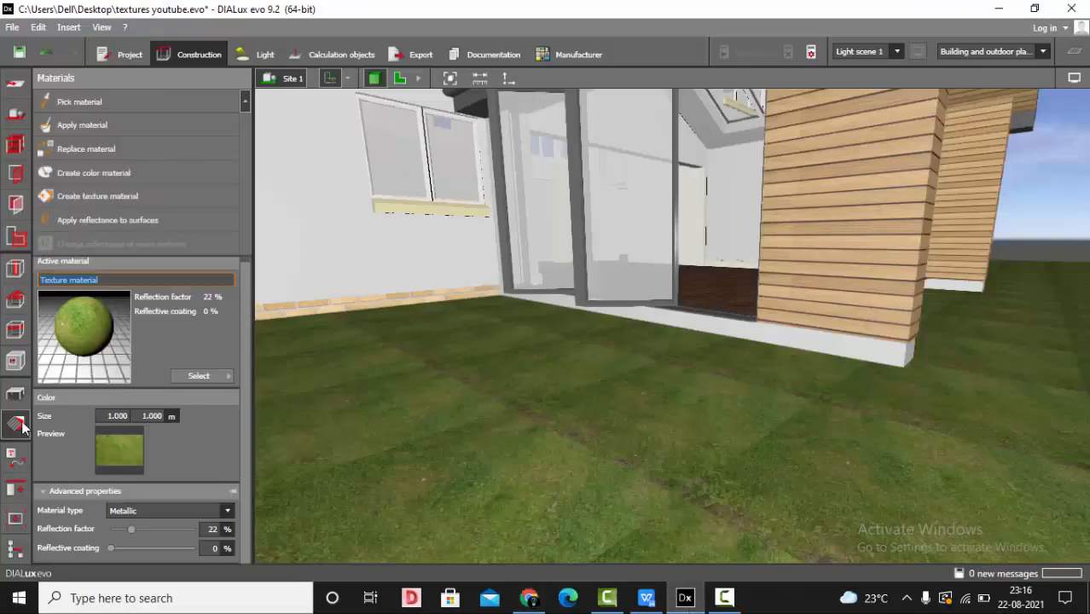
{"action": "left_click", "coordinate": [577, 320]}
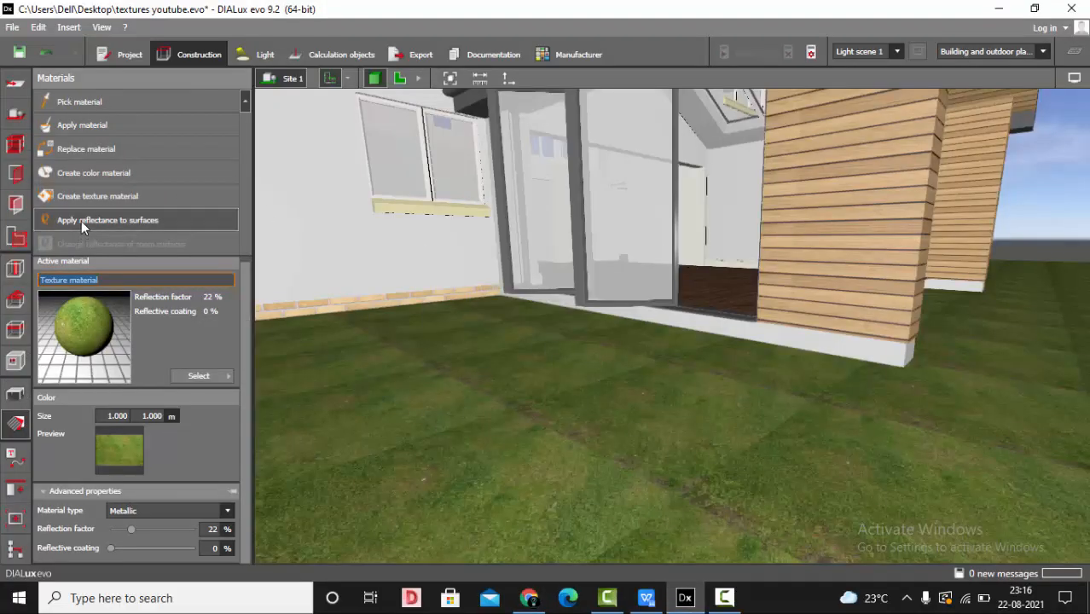
{"action": "left_click", "coordinate": [105, 199]}
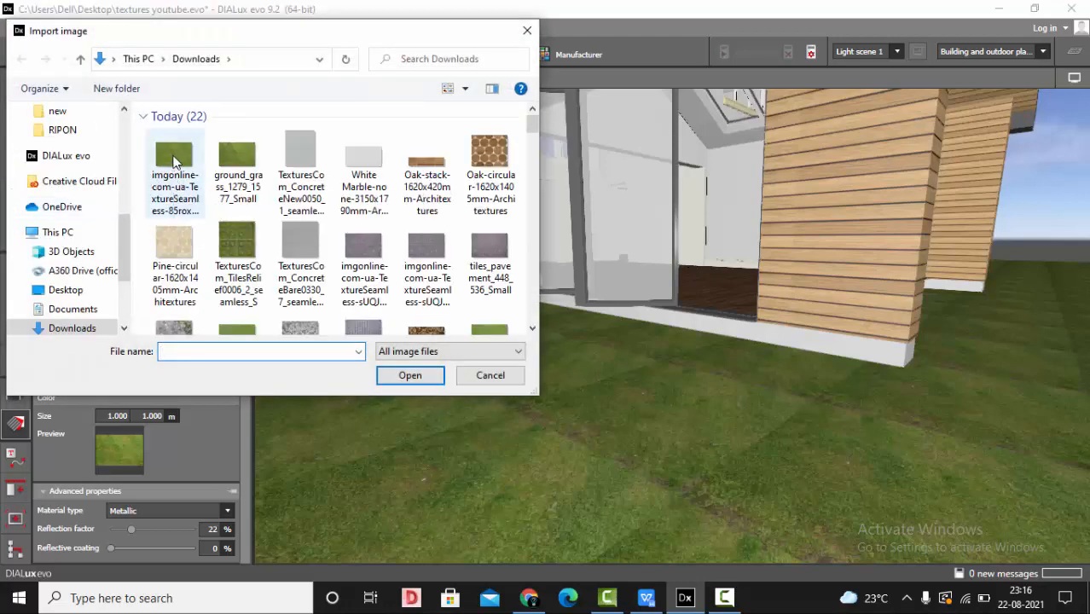
{"action": "double_click", "coordinate": [174, 158]}
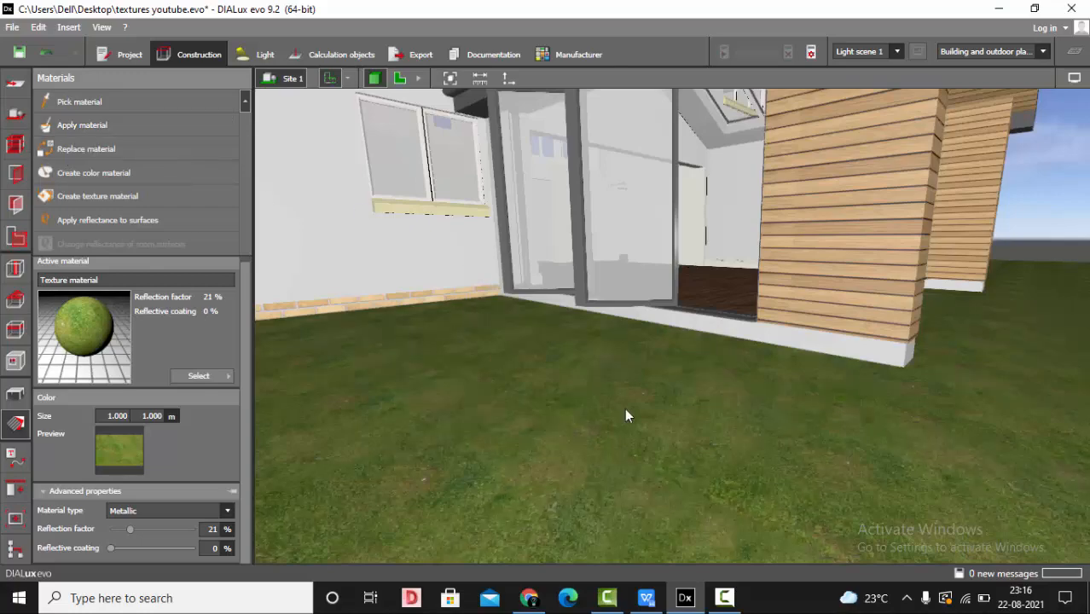
Examine the seamless grass texture on the ground from above and close up for visible seams and repetition
{"action": "right_click_drag", "start_coordinate": [624, 407], "coordinate": [539, 473]}
{"action": "scroll", "coordinate": [537, 400], "scroll_direction": "down", "scroll_amount": 7}
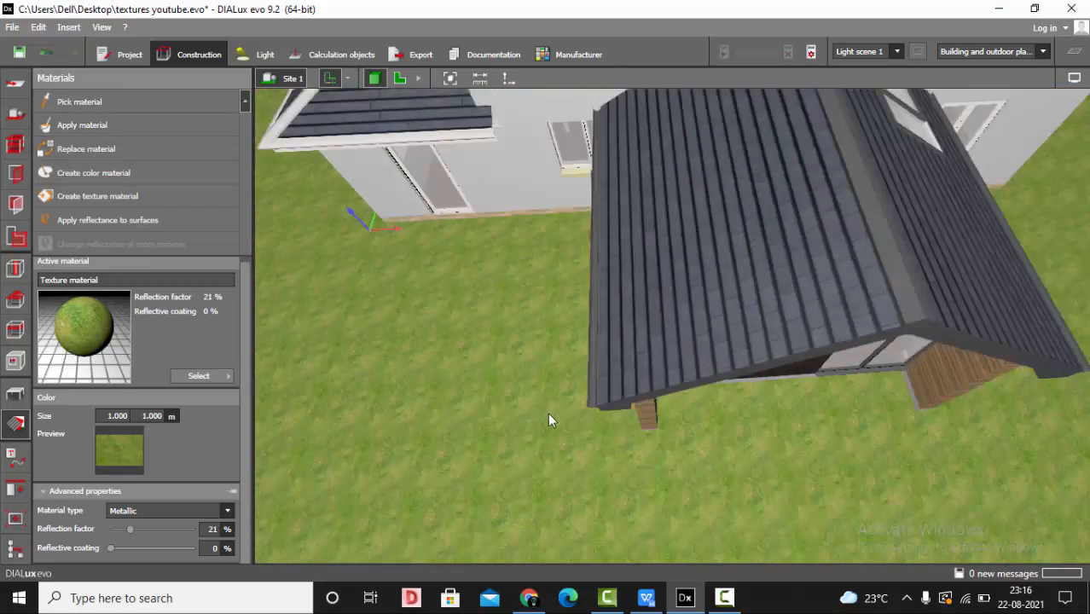
{"action": "right_click_drag", "start_coordinate": [548, 414], "coordinate": [616, 382]}
{"action": "scroll", "coordinate": [564, 384], "scroll_direction": "down", "scroll_amount": 8}
{"action": "scroll", "coordinate": [520, 389], "scroll_direction": "up", "scroll_amount": 4}
{"action": "scroll", "coordinate": [618, 381], "scroll_direction": "up", "scroll_amount": 6}
{"action": "right_click_drag", "start_coordinate": [681, 474], "coordinate": [529, 395]}
{"action": "scroll", "coordinate": [464, 434], "scroll_direction": "up", "scroll_amount": 3}
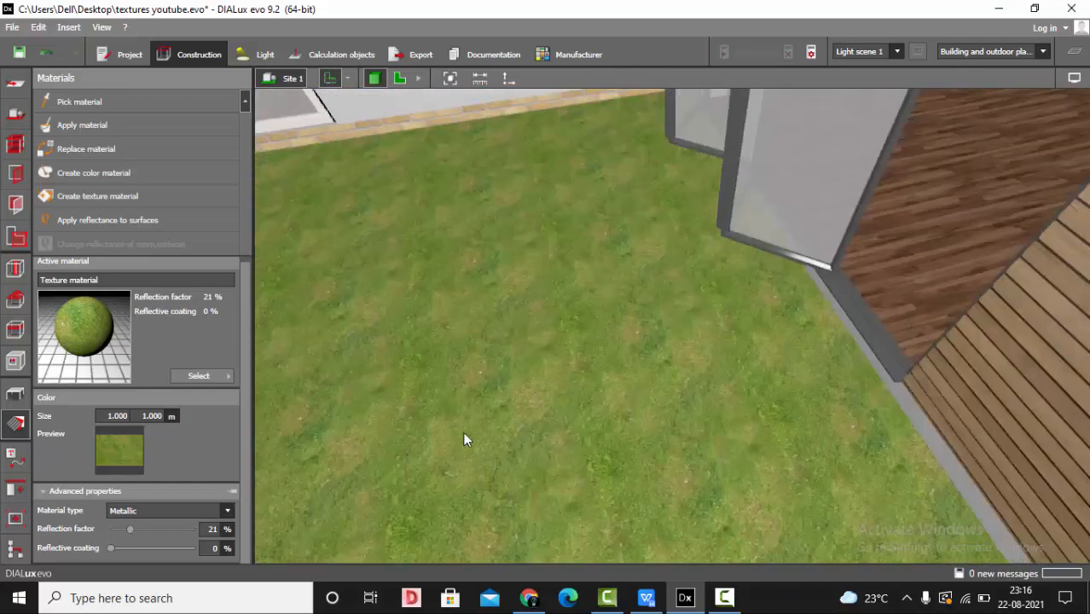
{"action": "right_click_drag", "start_coordinate": [464, 434], "coordinate": [722, 406]}
{"action": "scroll", "coordinate": [693, 377], "scroll_direction": "down", "scroll_amount": 5}
Select the ground surface and enlarge its grass texture tile, stretching one side to about 4.28 m
{"action": "left_click", "coordinate": [589, 307]}
{"action": "scroll", "coordinate": [598, 315], "scroll_direction": "down", "scroll_amount": 3}
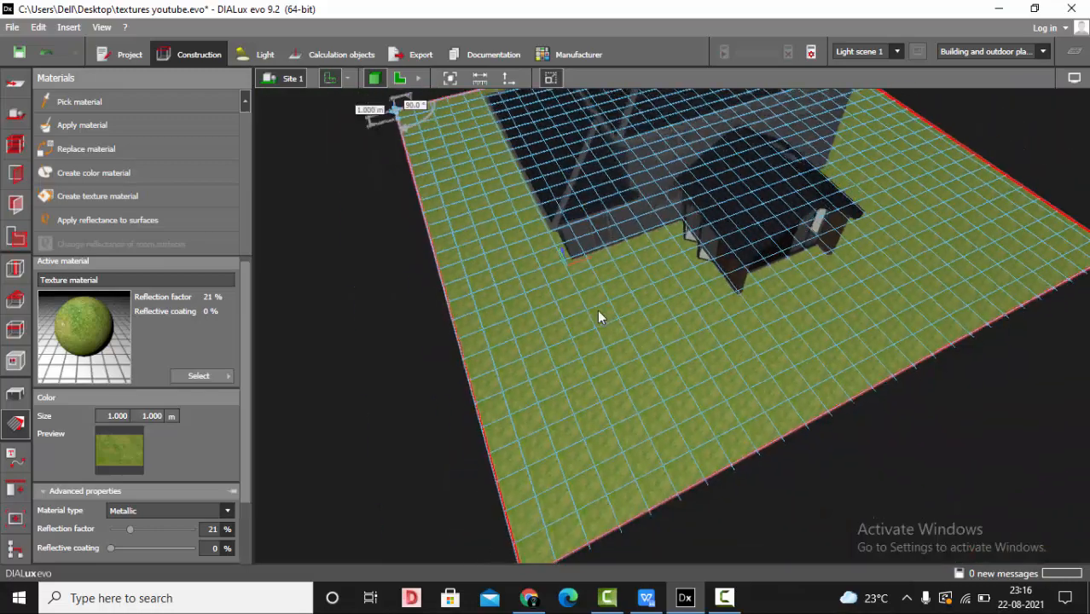
{"action": "scroll", "coordinate": [598, 312], "scroll_direction": "down", "scroll_amount": 3}
{"action": "scroll", "coordinate": [474, 157], "scroll_direction": "up", "scroll_amount": 4}
{"action": "left_click_drag", "start_coordinate": [481, 208], "coordinate": [501, 193]}
{"action": "scroll", "coordinate": [499, 193], "scroll_direction": "down", "scroll_amount": 3}
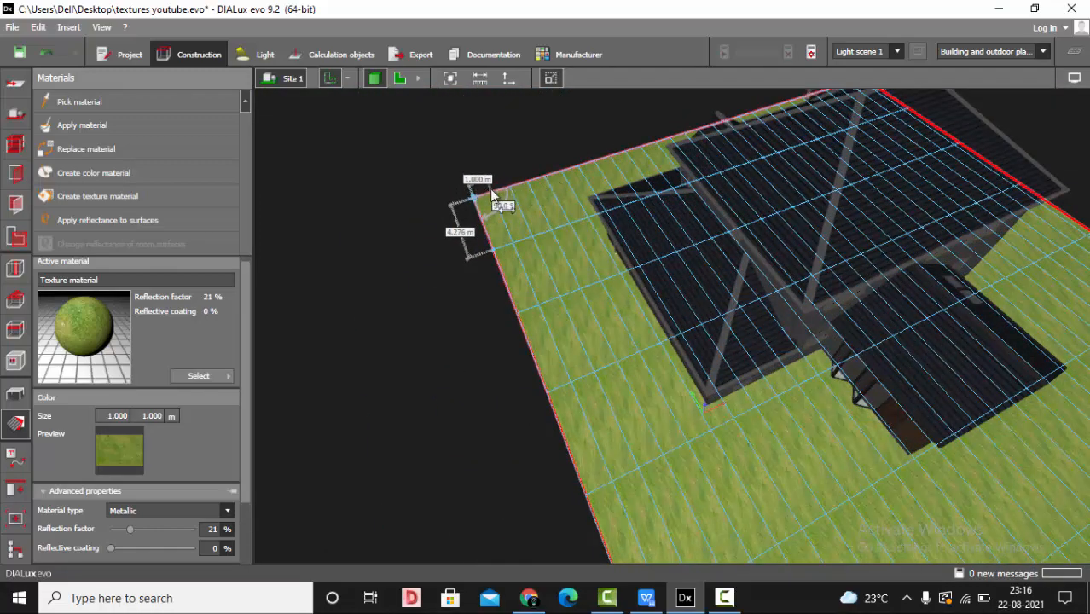
{"action": "left_click", "coordinate": [423, 366]}
Review the rescaled grass around the whole house and save the project
{"action": "middle_click_drag", "start_coordinate": [946, 377], "coordinate": [756, 333]}
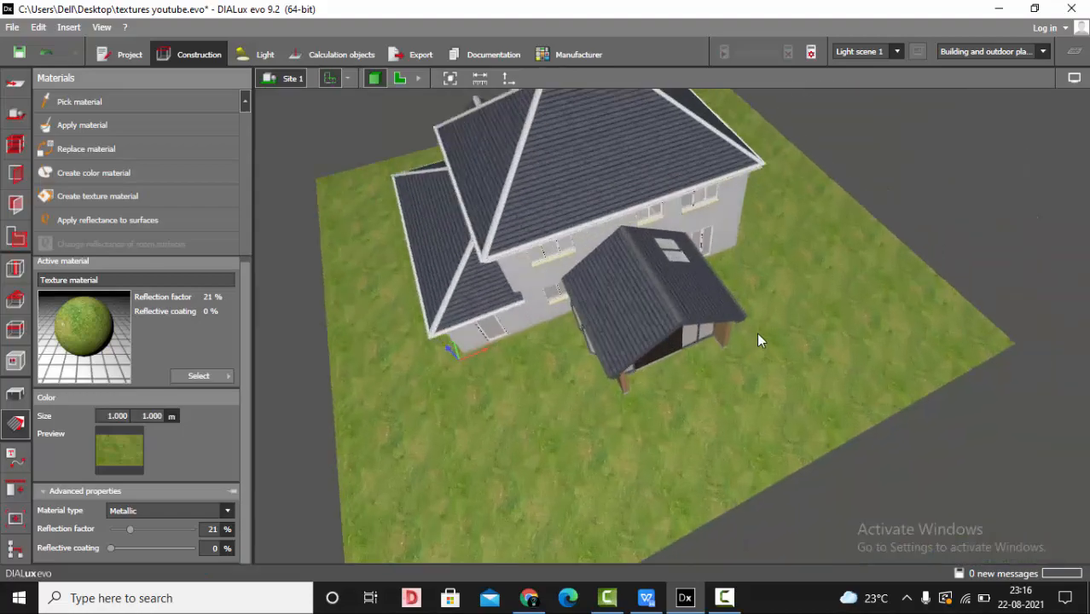
{"action": "scroll", "coordinate": [564, 375], "scroll_direction": "up", "scroll_amount": 4}
{"action": "right_click_drag", "start_coordinate": [564, 401], "coordinate": [437, 348]}
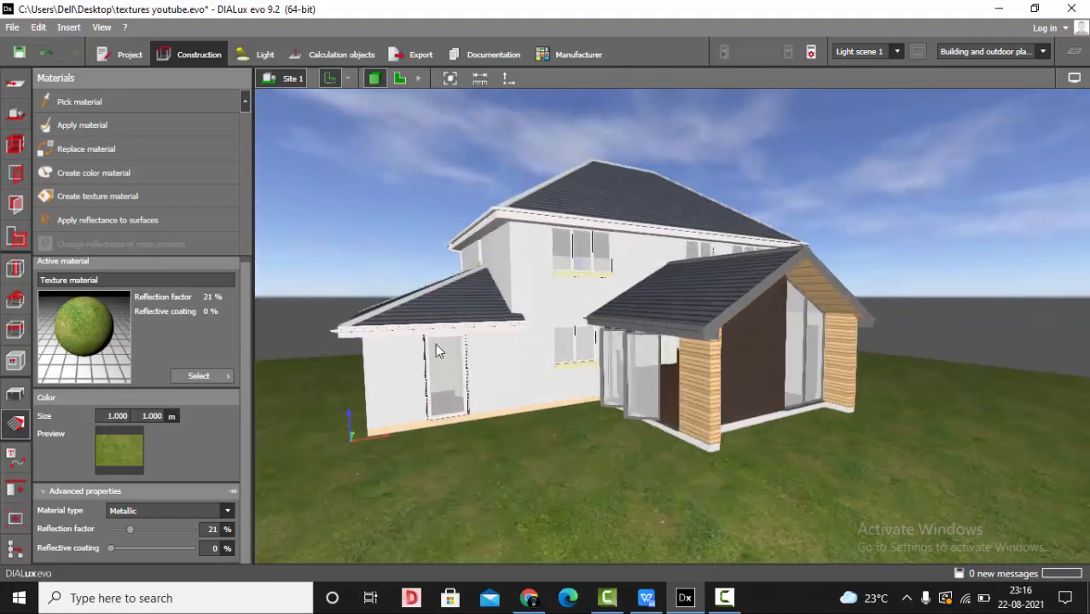
{"action": "left_click", "coordinate": [16, 392]}
{"action": "key", "text": "ctrl+s"}
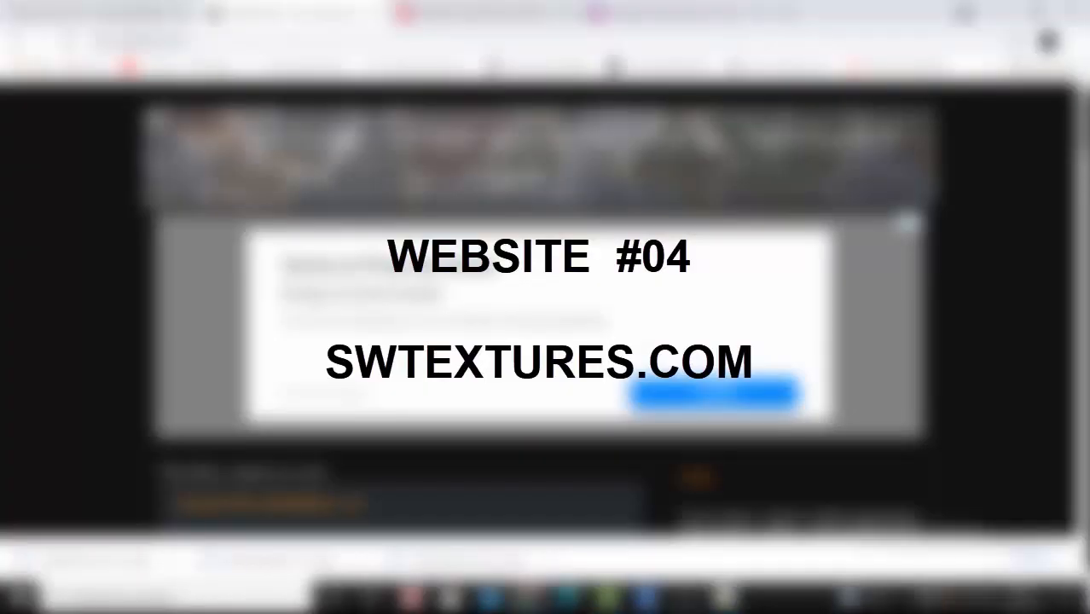
Open the Various Wall Finishes category on swtexture.com and browse its pebble dash wall textures
{"action": "scroll", "coordinate": [711, 281], "scroll_direction": "down", "scroll_amount": 10}
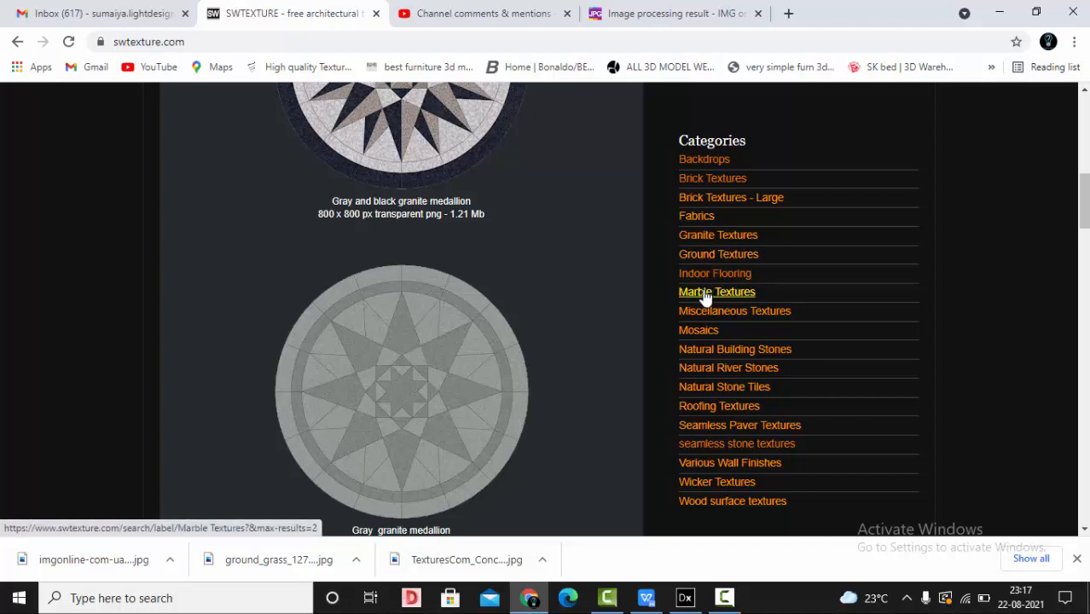
{"action": "left_click", "coordinate": [722, 463]}
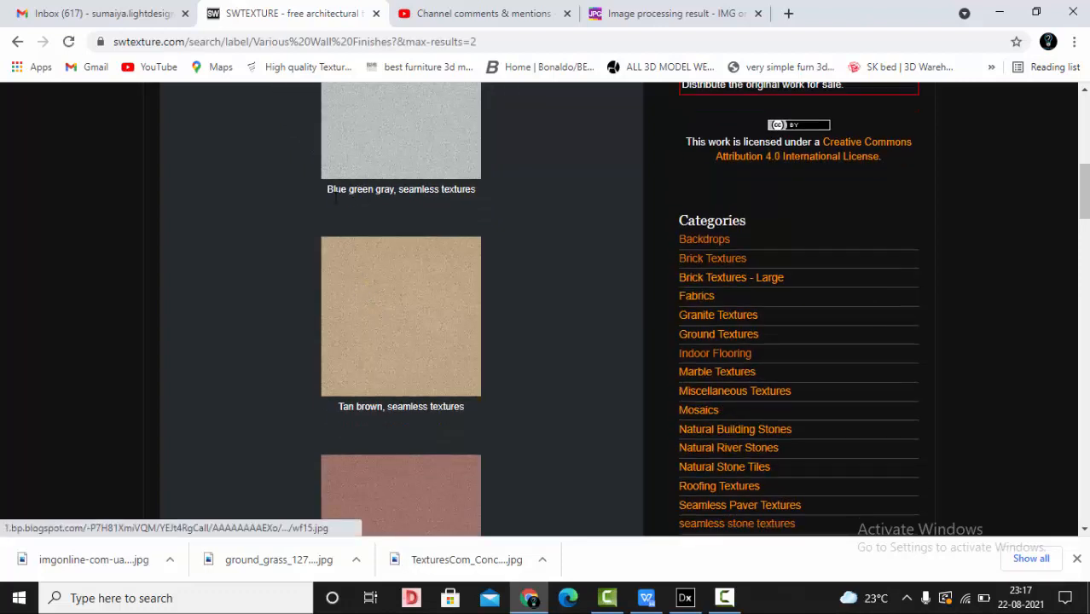
{"action": "scroll", "coordinate": [413, 295], "scroll_direction": "up", "scroll_amount": 2}
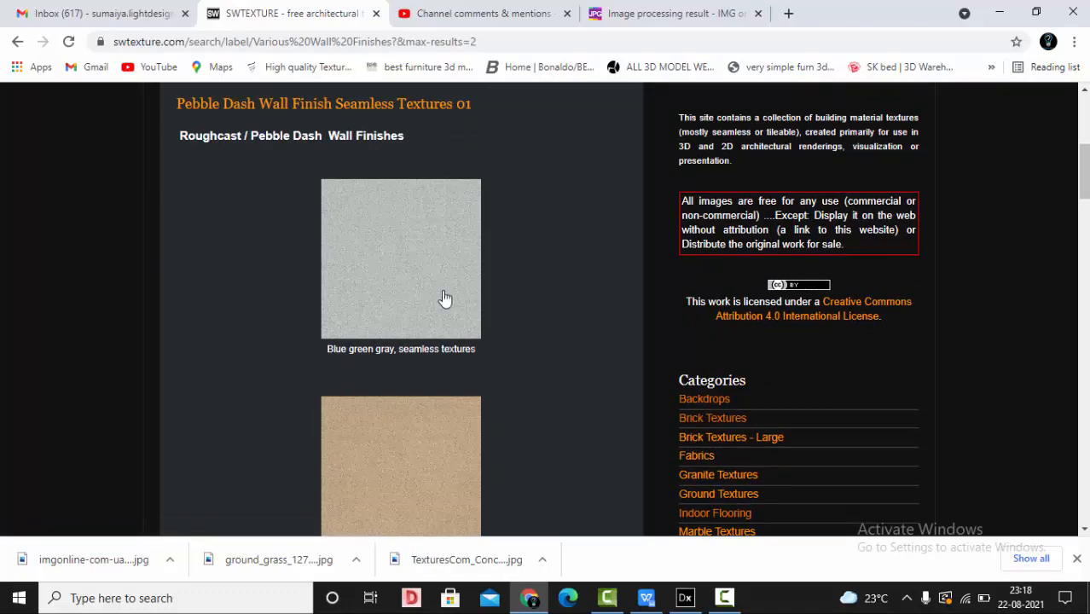
{"action": "scroll", "coordinate": [418, 246], "scroll_direction": "down", "scroll_amount": 3}
{"action": "scroll", "coordinate": [434, 322], "scroll_direction": "down", "scroll_amount": 3}
{"action": "scroll", "coordinate": [434, 322], "scroll_direction": "down", "scroll_amount": 2}
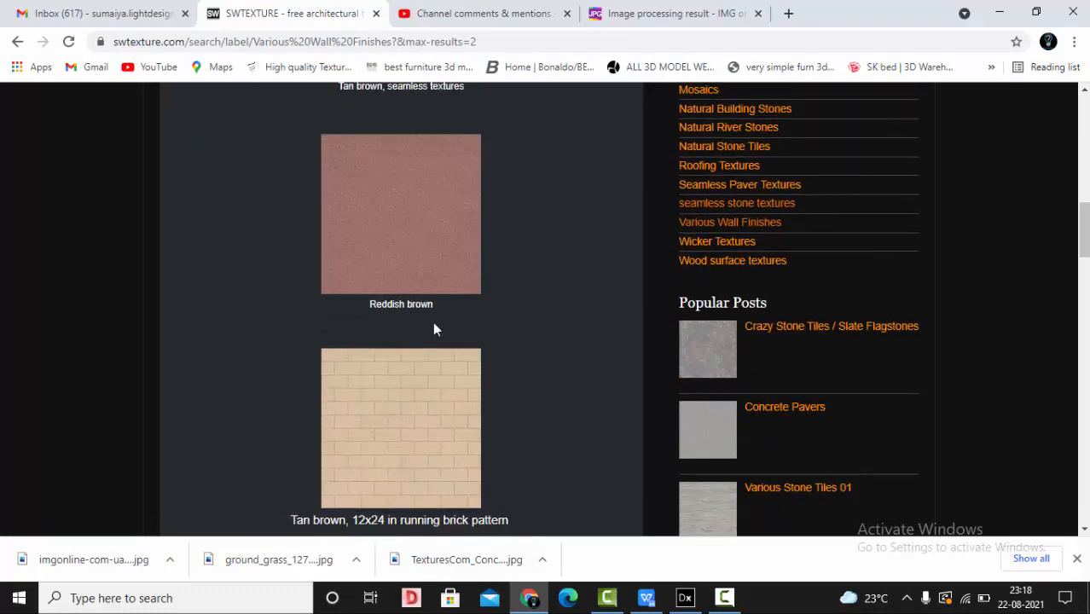
{"action": "scroll", "coordinate": [483, 281], "scroll_direction": "down", "scroll_amount": 3}
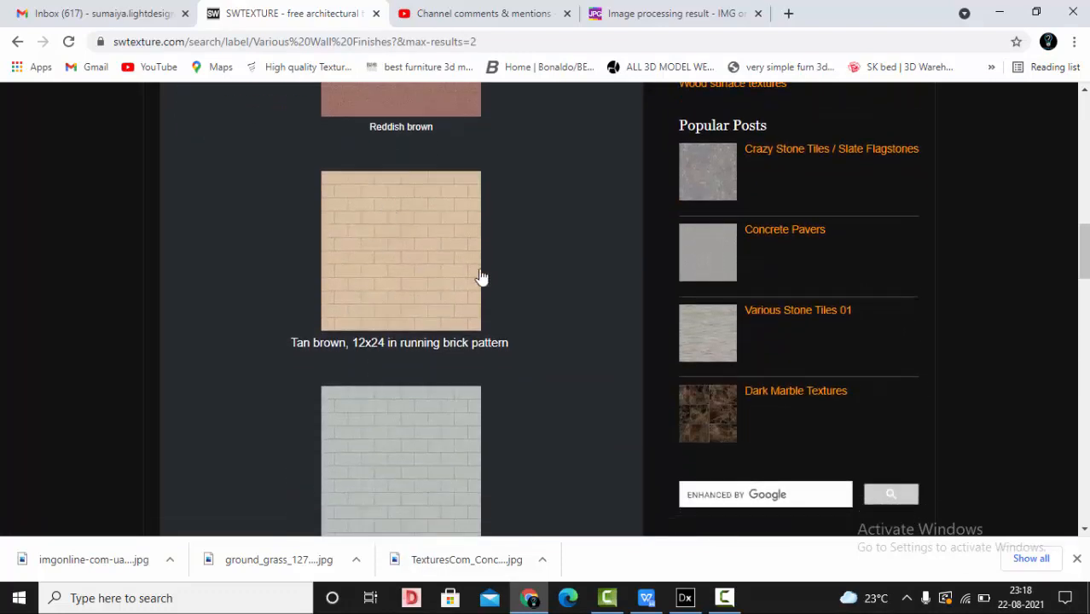
{"action": "scroll", "coordinate": [448, 307], "scroll_direction": "down", "scroll_amount": 3}
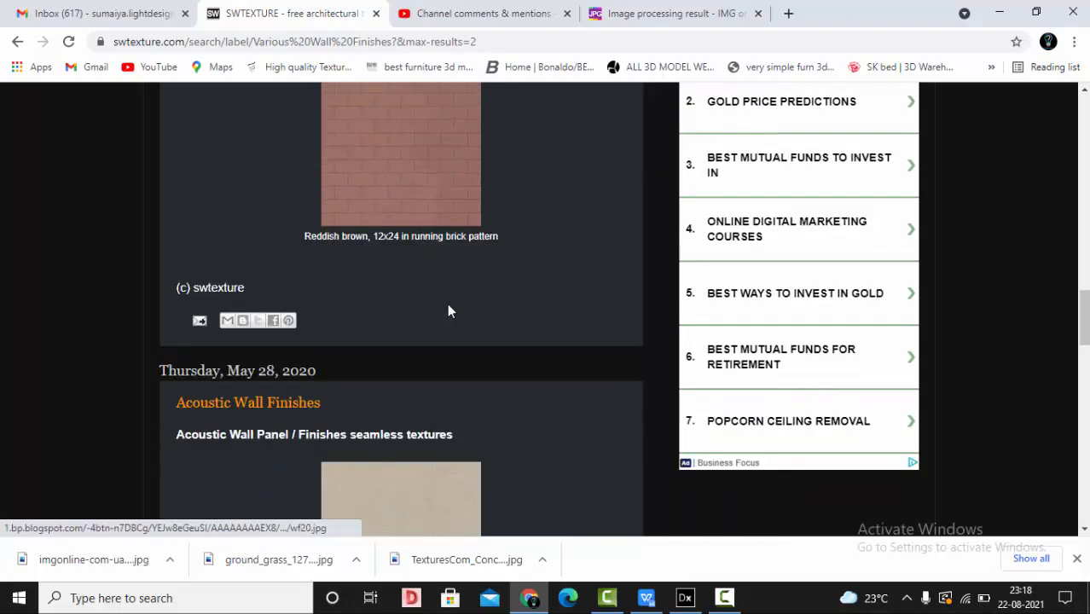
{"action": "scroll", "coordinate": [447, 303], "scroll_direction": "up", "scroll_amount": 3}
{"action": "scroll", "coordinate": [394, 305], "scroll_direction": "up", "scroll_amount": 1}
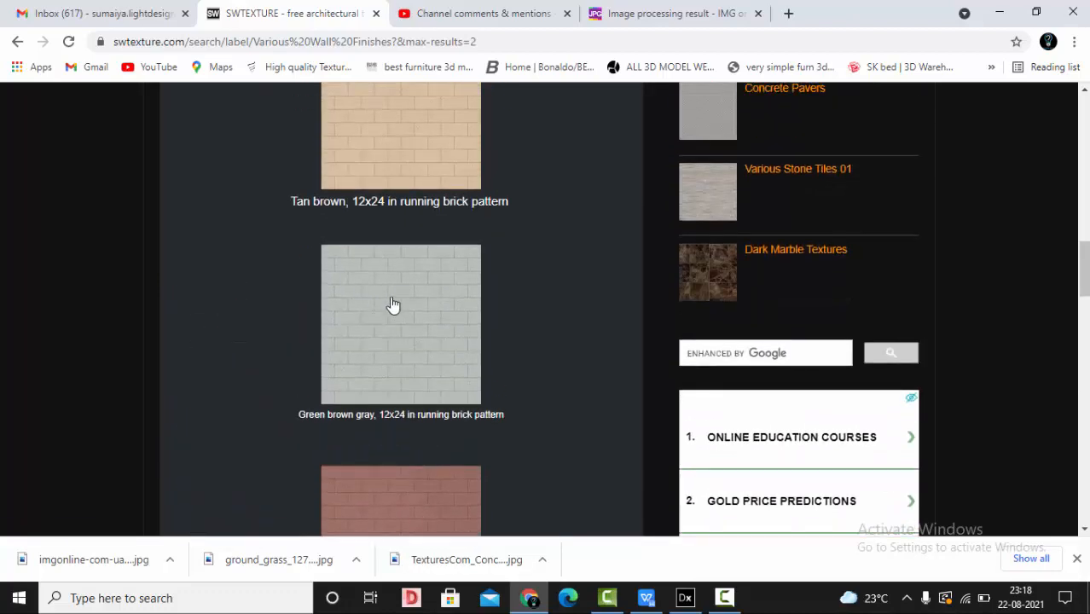
Open the green brown gray 12x24 running brick pattern texture and save it to the Desktop as JPEG image wf19
{"action": "left_click", "coordinate": [393, 304]}
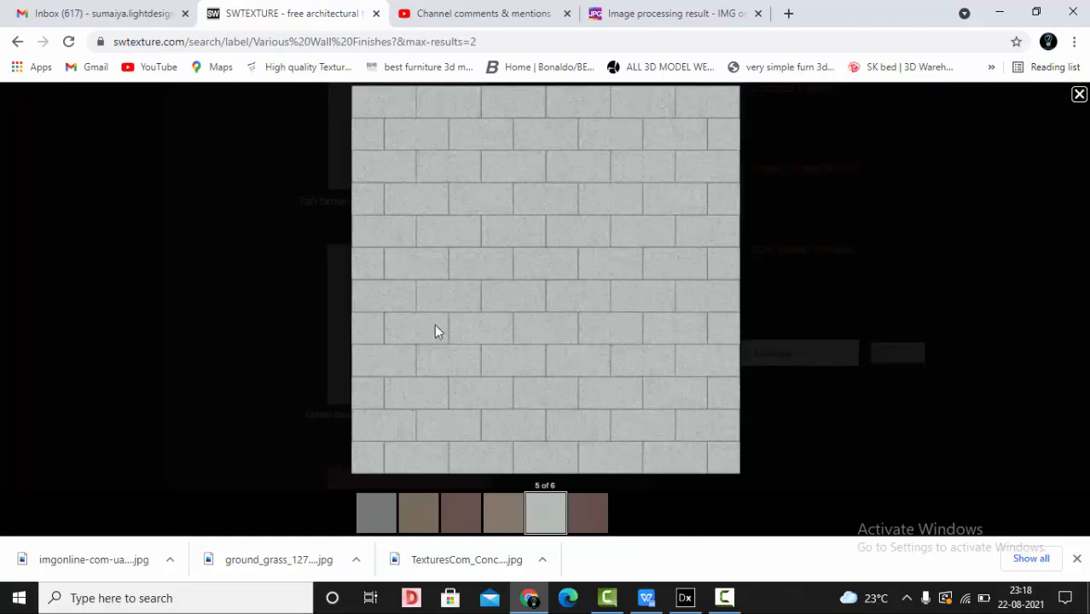
{"action": "right_click", "coordinate": [555, 211]}
{"action": "left_click", "coordinate": [581, 238]}
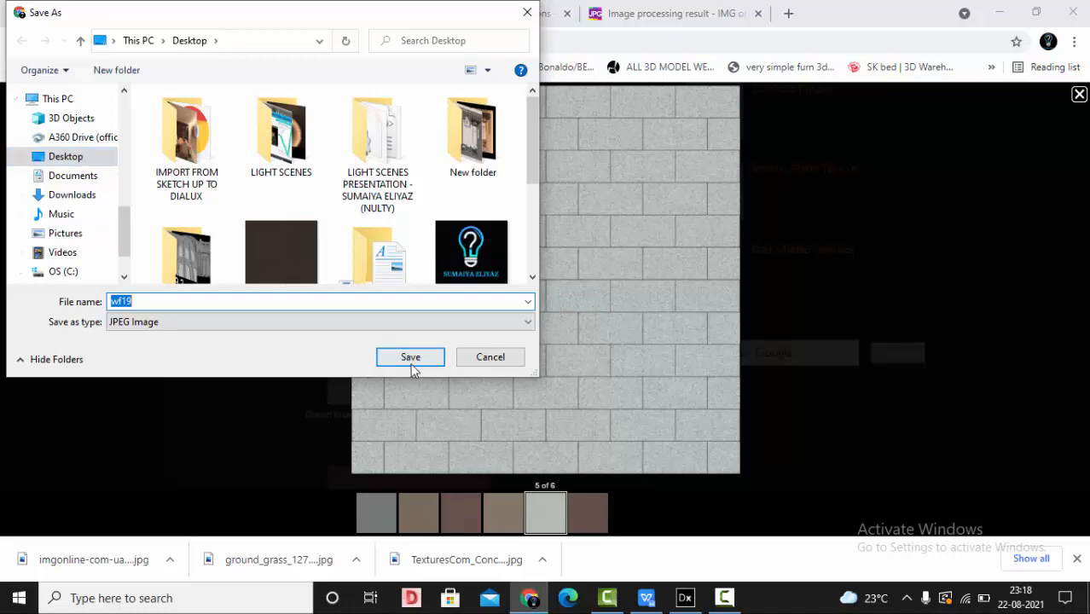
{"action": "left_click", "coordinate": [410, 356]}
Switch to DIALux evo and create a texture material from the wf19 image on the Desktop
{"action": "left_click", "coordinate": [684, 597]}
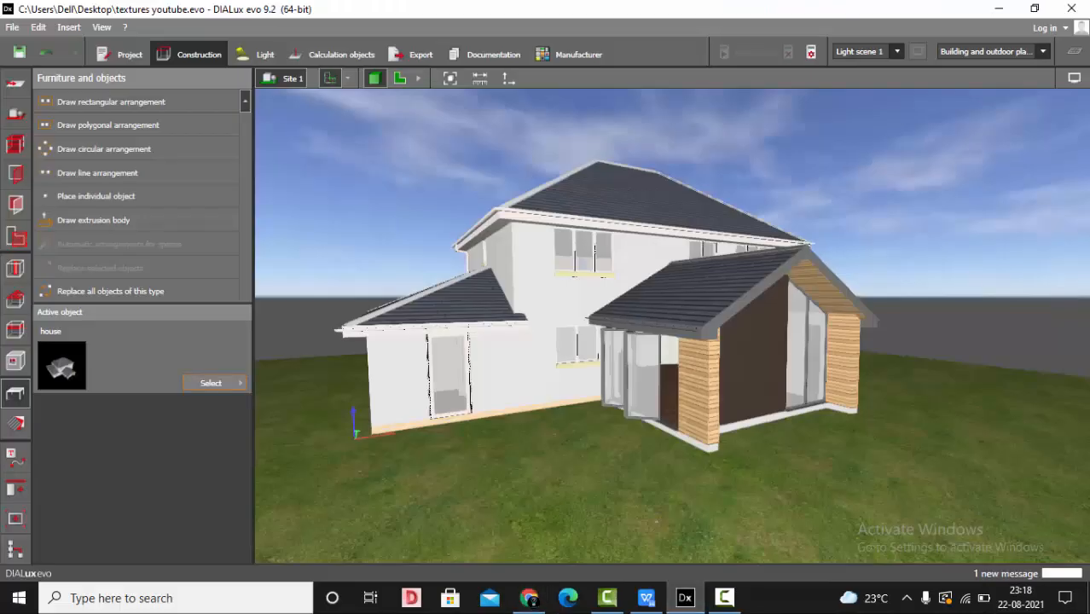
{"action": "left_click", "coordinate": [16, 423]}
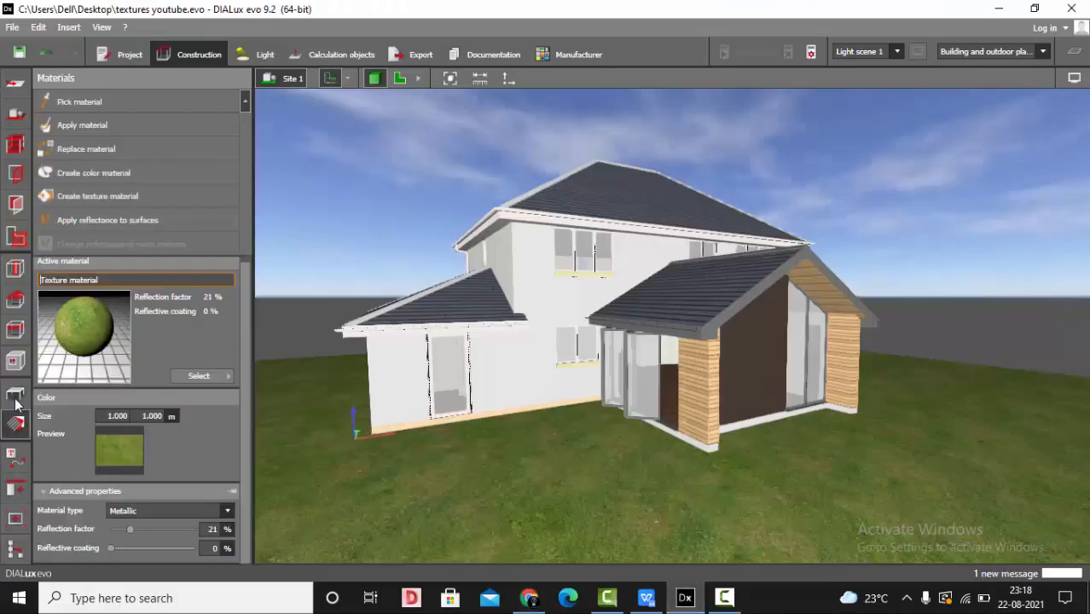
{"action": "left_click", "coordinate": [91, 190]}
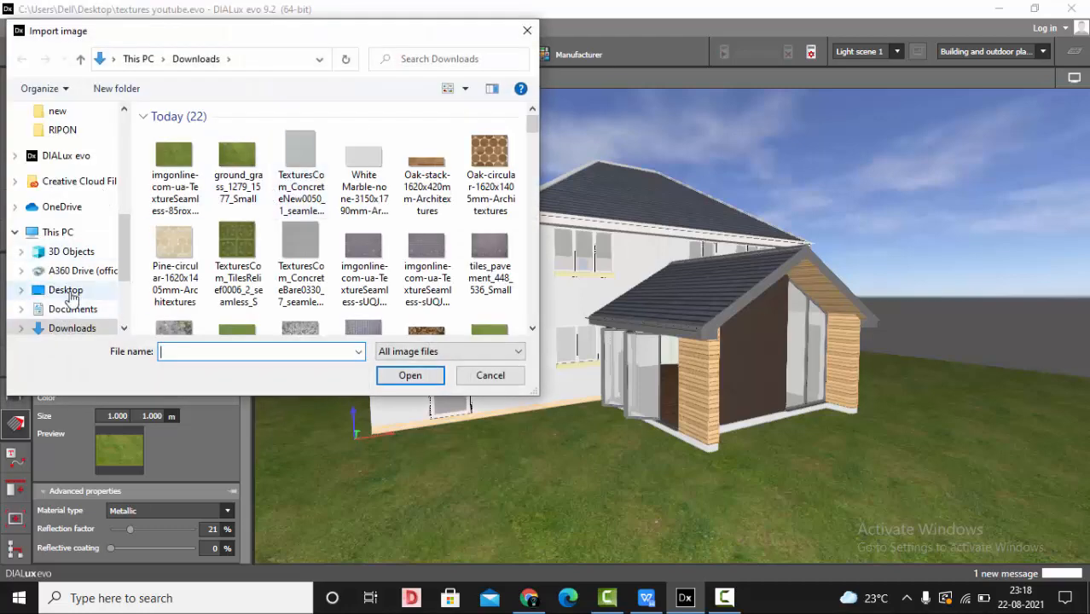
{"action": "left_click", "coordinate": [65, 290]}
{"action": "scroll", "coordinate": [396, 257], "scroll_direction": "down", "scroll_amount": 5}
{"action": "double_click", "coordinate": [205, 272]}
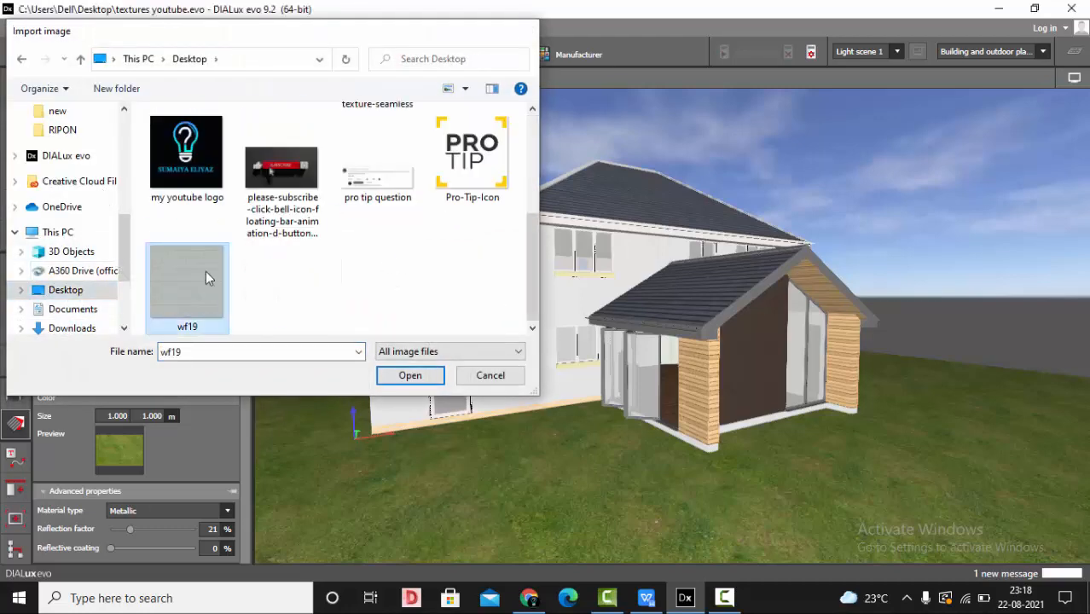
Replace the dark brown material on the extension's gable wall with the wf19 texture material and view it close up
{"action": "left_click_drag", "start_coordinate": [747, 363], "coordinate": [814, 361]}
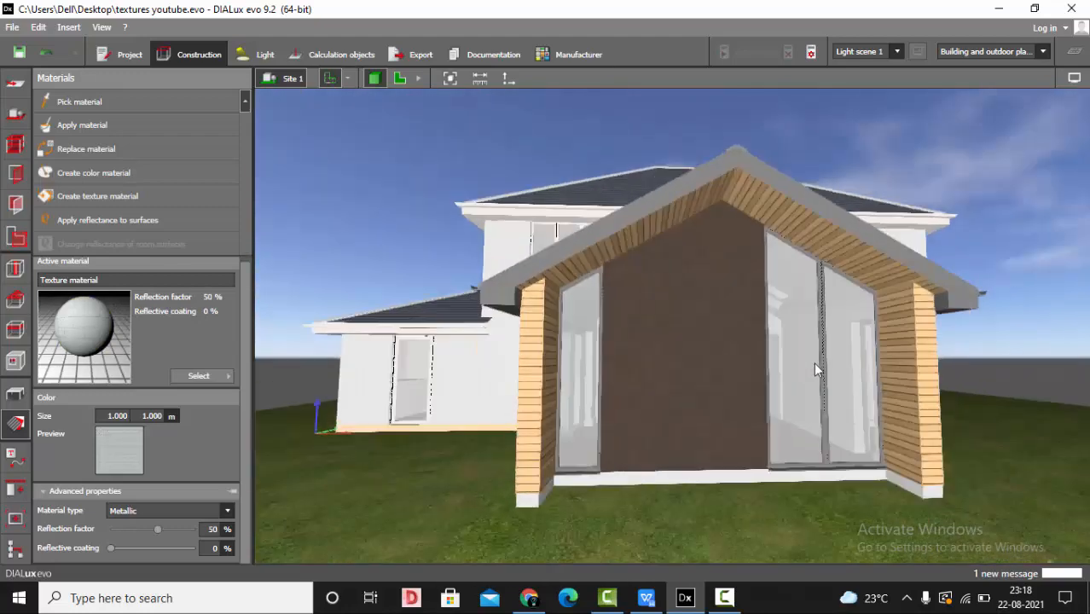
{"action": "left_click", "coordinate": [77, 150]}
{"action": "scroll", "coordinate": [696, 376], "scroll_direction": "up", "scroll_amount": 5}
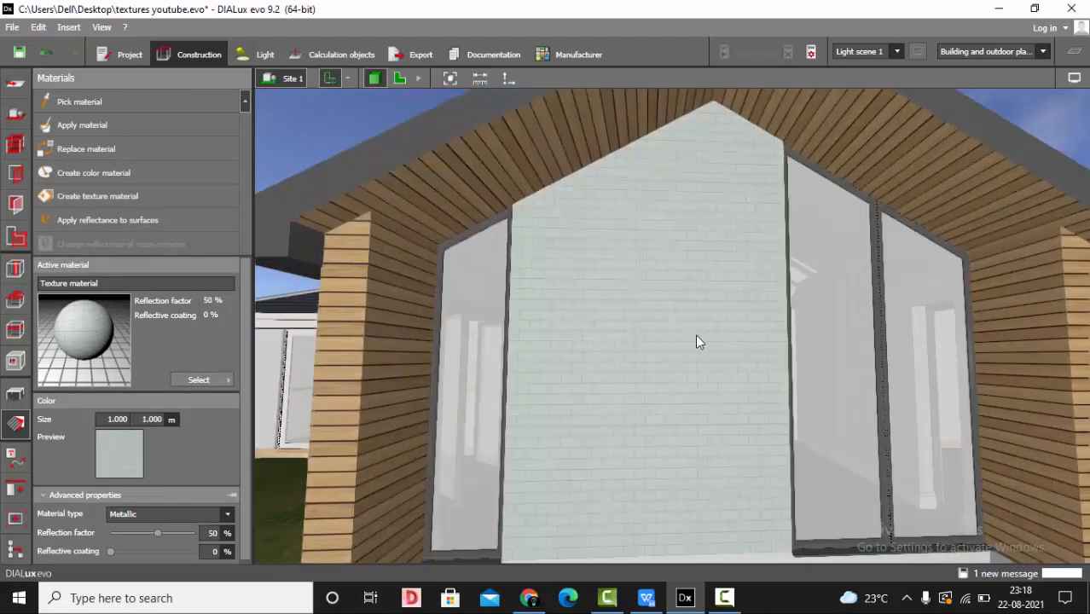
Orbit to an overview of the house and browse the catalogs available in the material selection
{"action": "left_click_drag", "start_coordinate": [674, 367], "coordinate": [577, 411]}
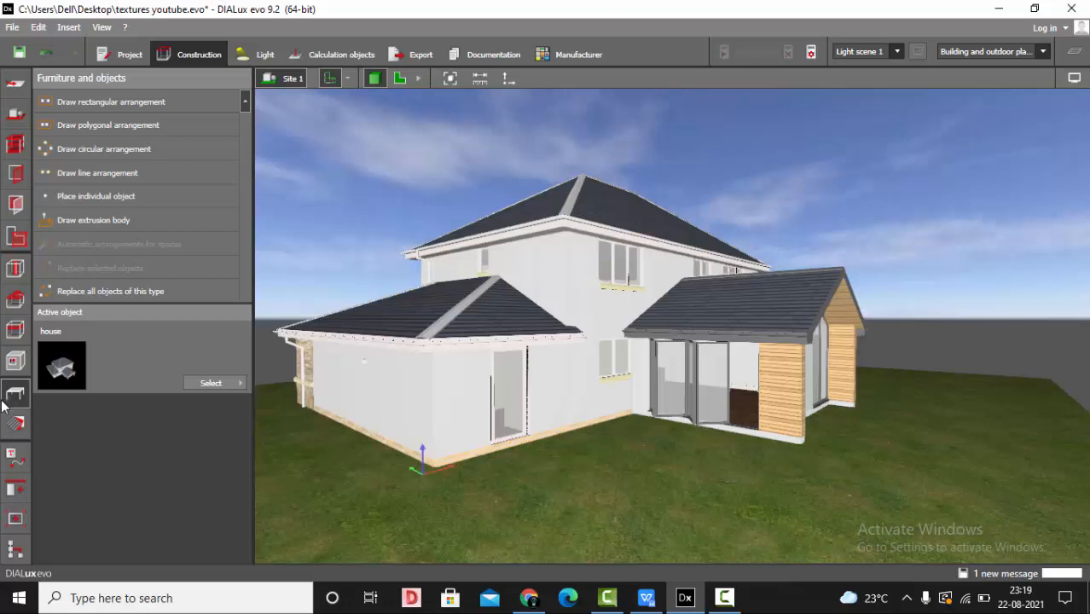
{"action": "left_click", "coordinate": [23, 430]}
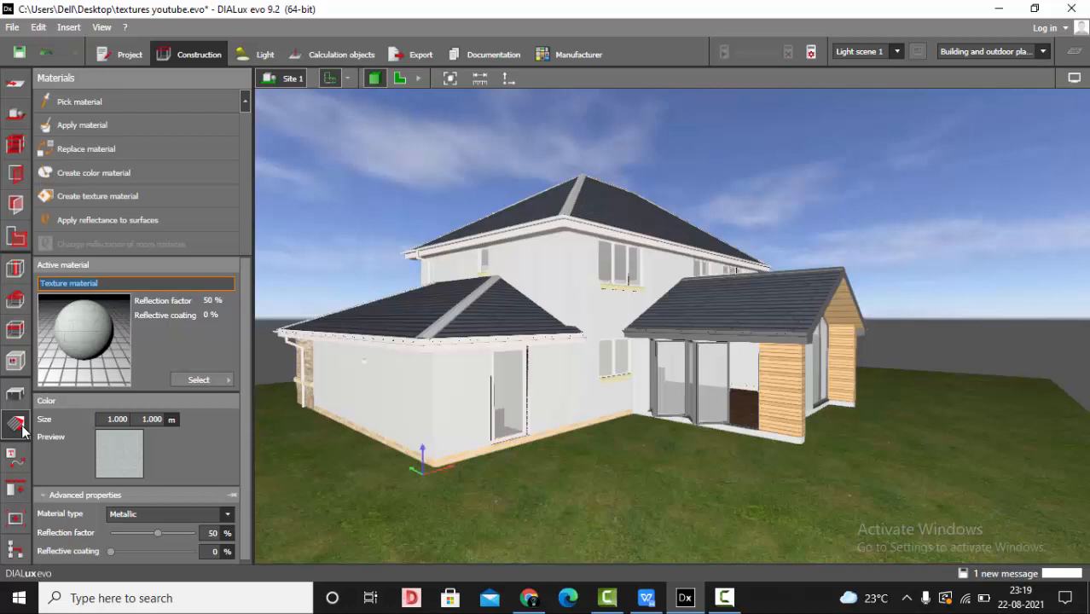
{"action": "left_click", "coordinate": [201, 379]}
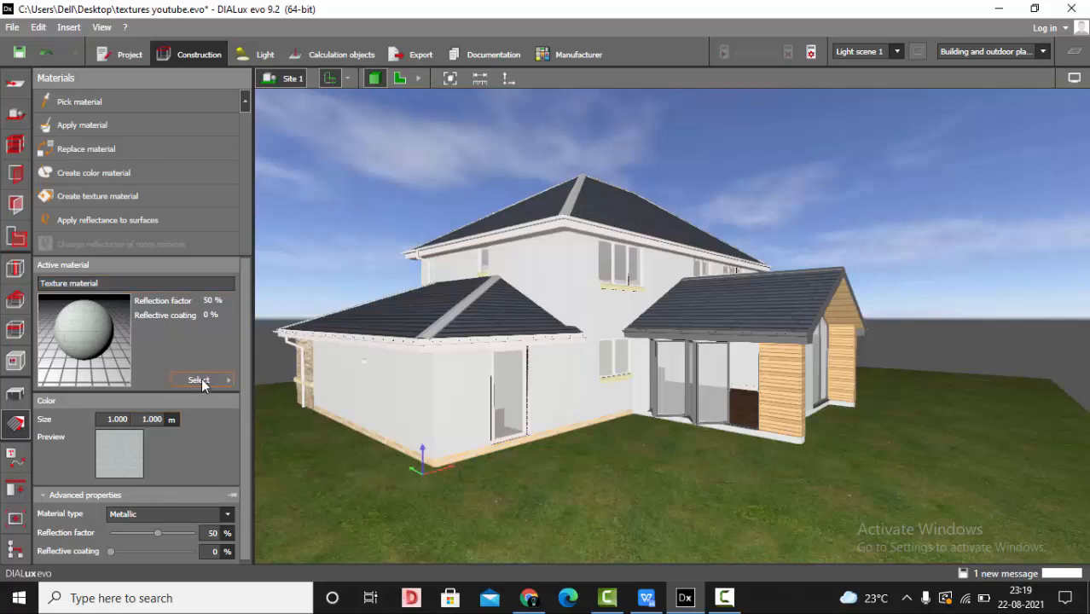
{"action": "left_click", "coordinate": [379, 398]}
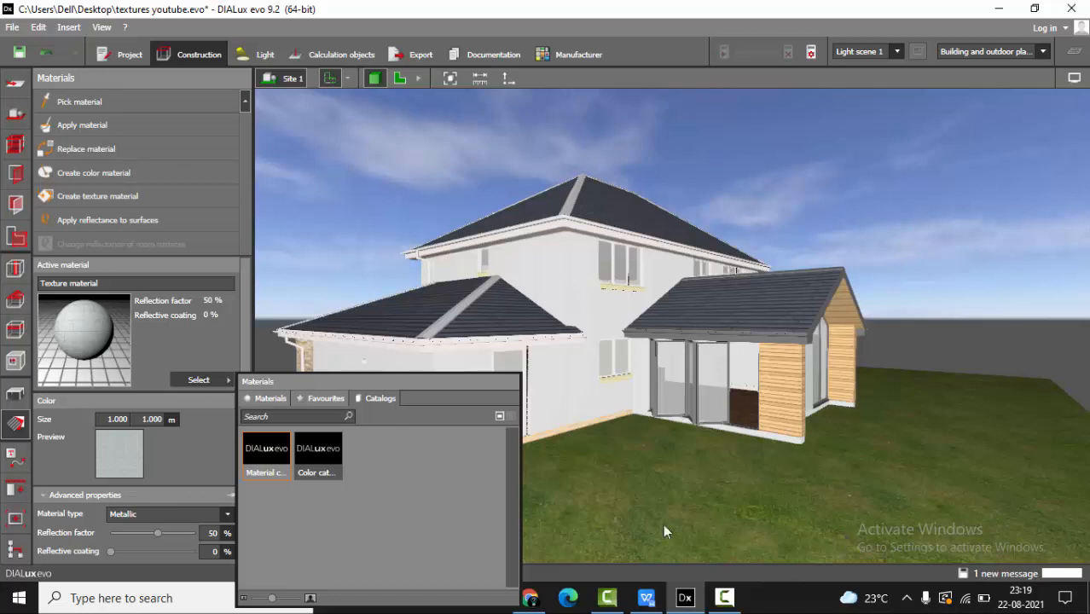
{"action": "left_click", "coordinate": [747, 198]}
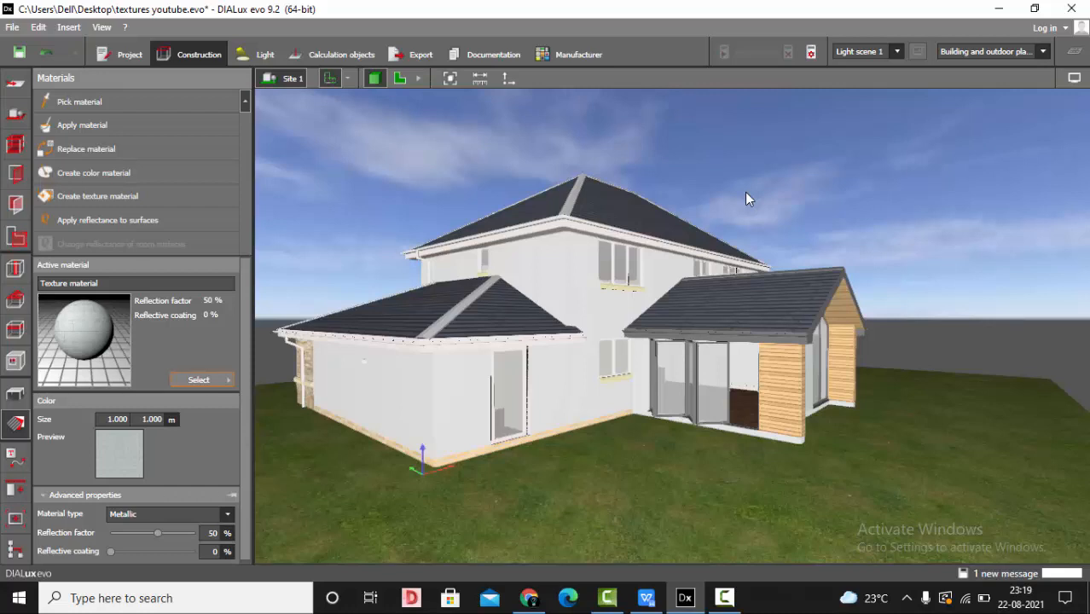
Mark the green grass texture material as a favourite and view the list of favourite materials
{"action": "left_click", "coordinate": [217, 381]}
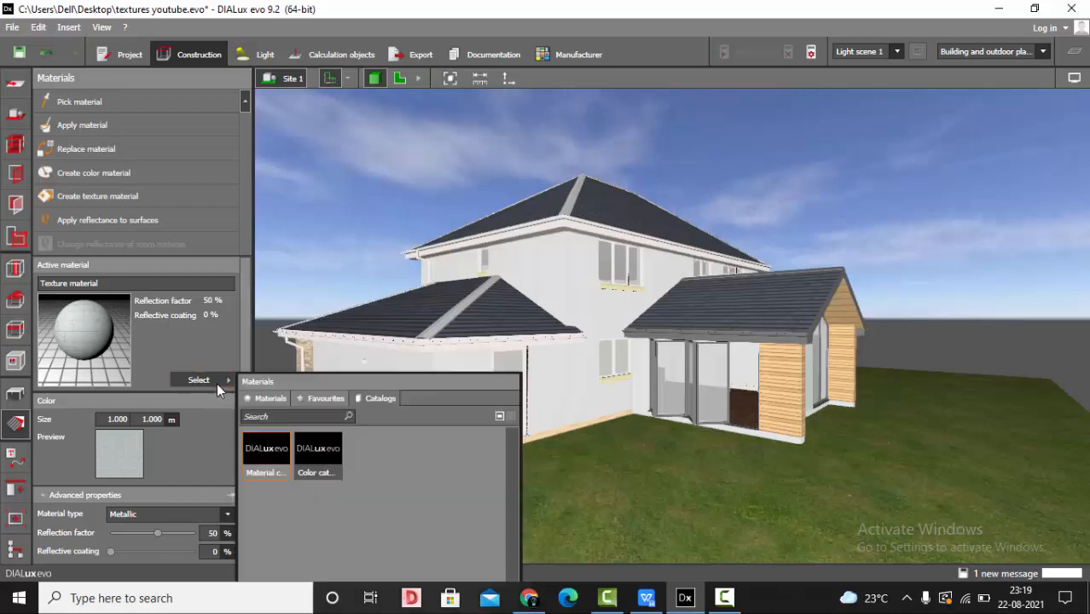
{"action": "left_click", "coordinate": [266, 396]}
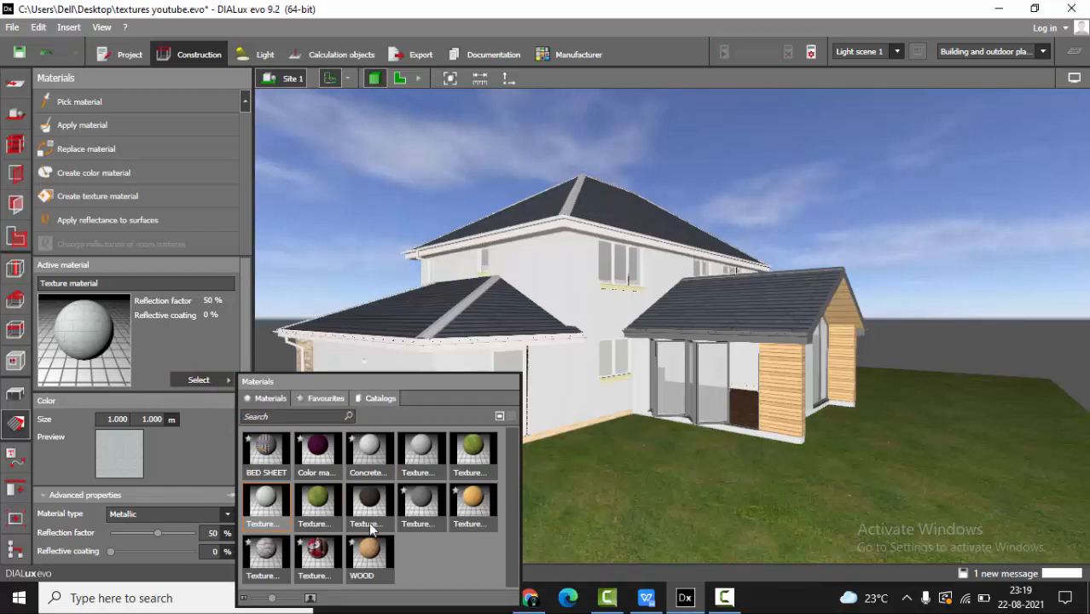
{"action": "left_click", "coordinate": [317, 511]}
{"action": "right_click", "coordinate": [316, 511]}
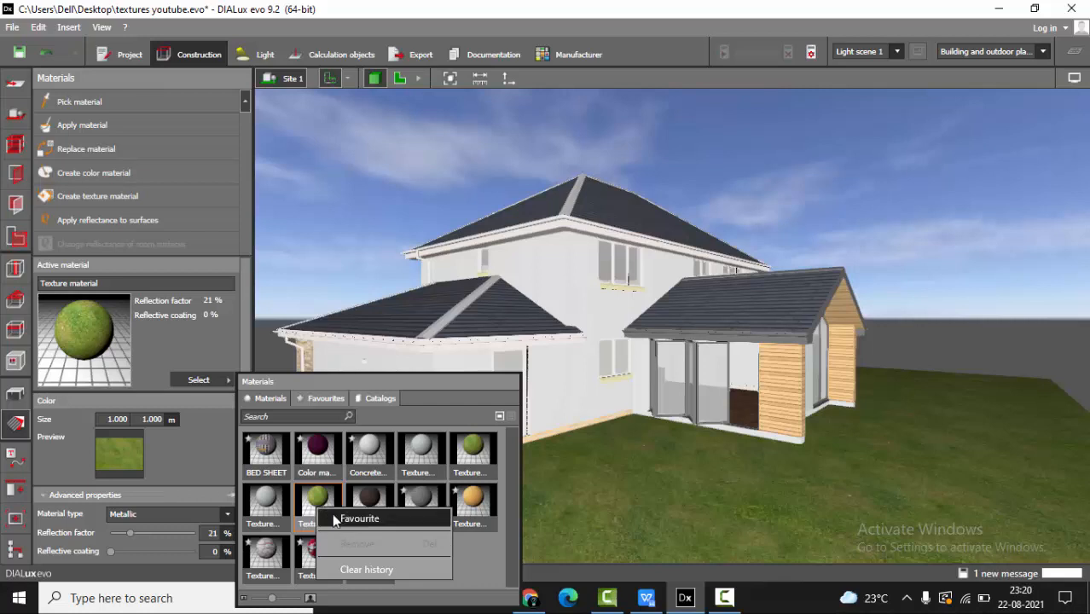
{"action": "left_click", "coordinate": [334, 519]}
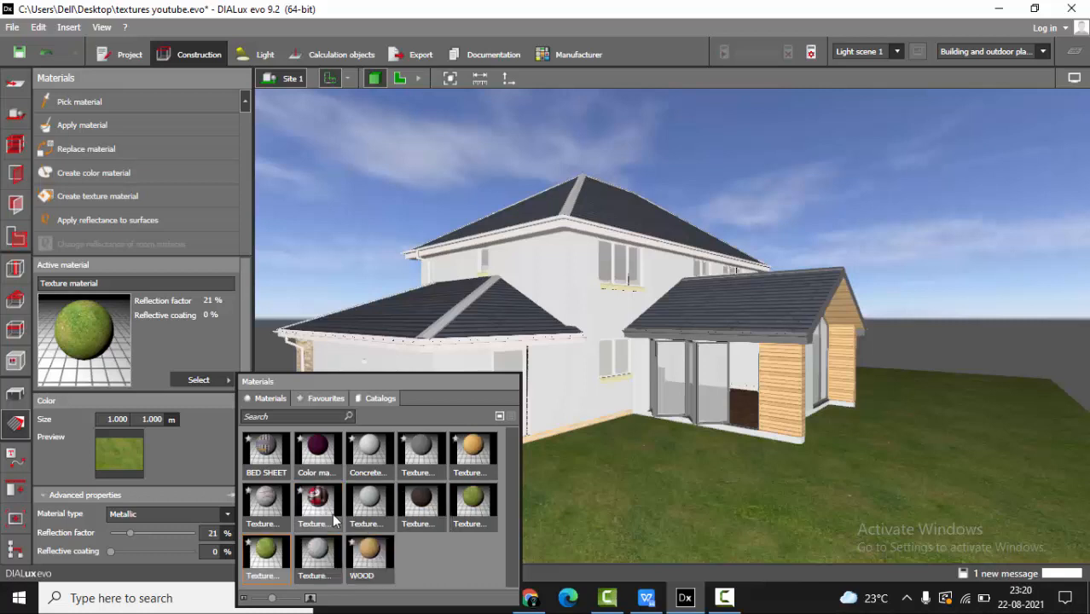
{"action": "left_click", "coordinate": [328, 398]}
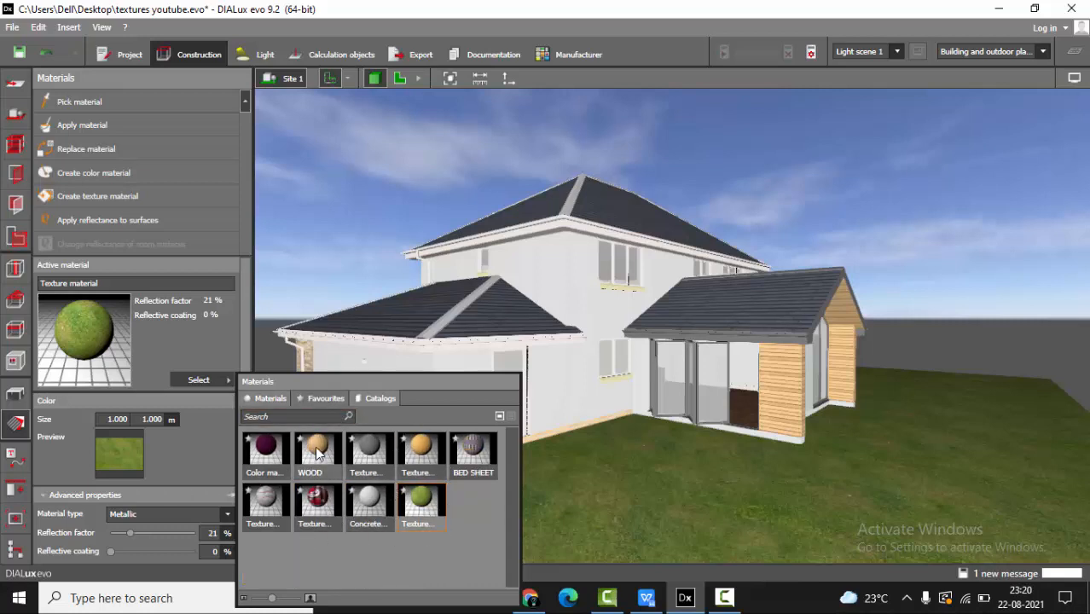
Clear the history of the materials list so only favourite materials are kept
{"action": "left_click", "coordinate": [278, 401]}
{"action": "right_click", "coordinate": [443, 562]}
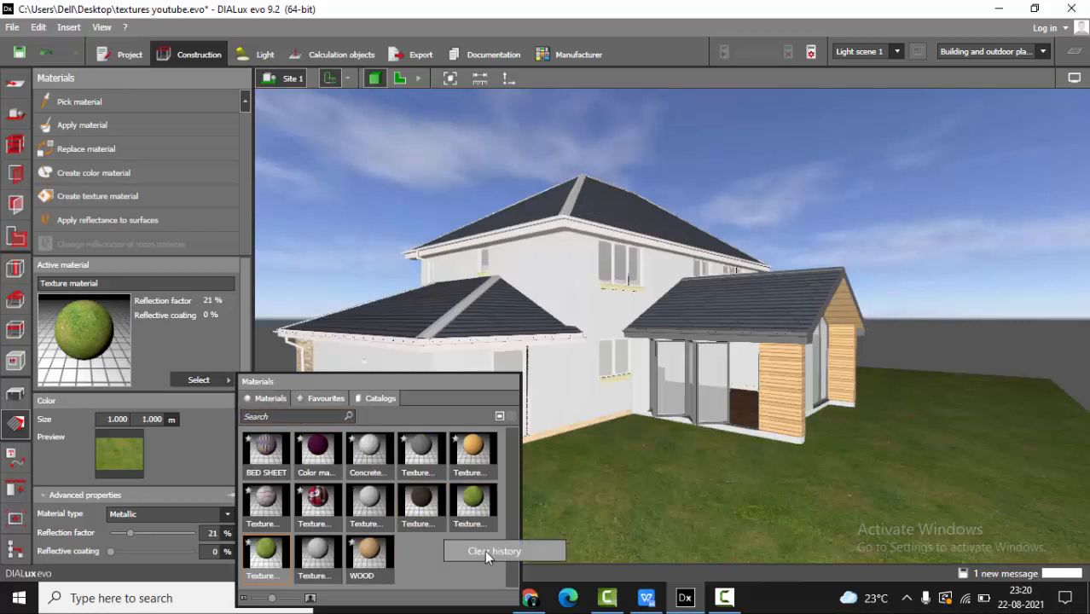
{"action": "left_click", "coordinate": [486, 552]}
{"action": "left_click", "coordinate": [513, 323]}
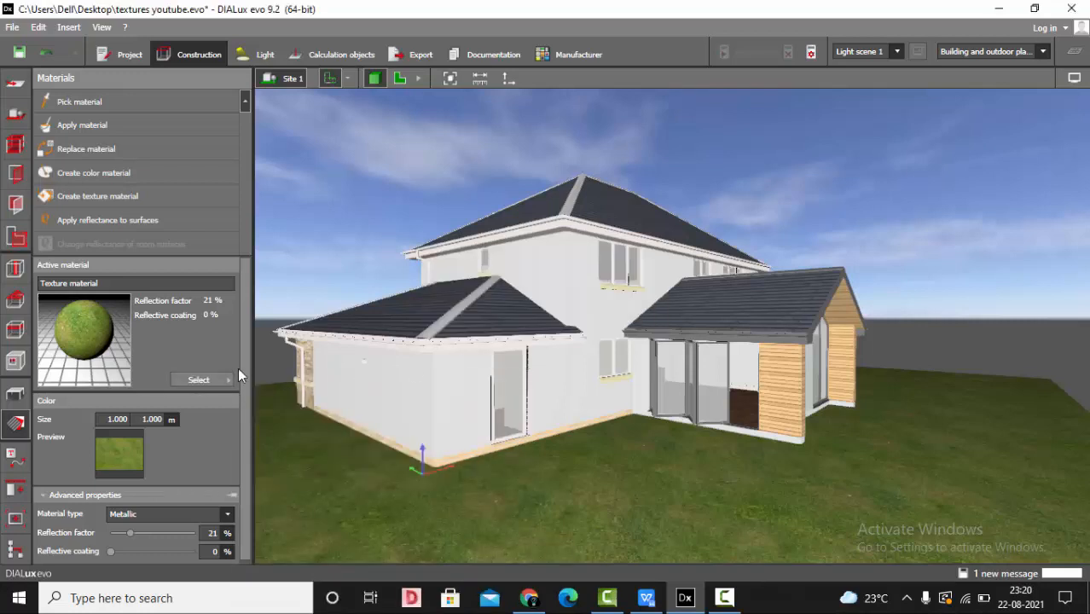
Make the dark purple color material active, followed by the WOOD material
{"action": "left_click", "coordinate": [219, 378]}
{"action": "left_click", "coordinate": [333, 416]}
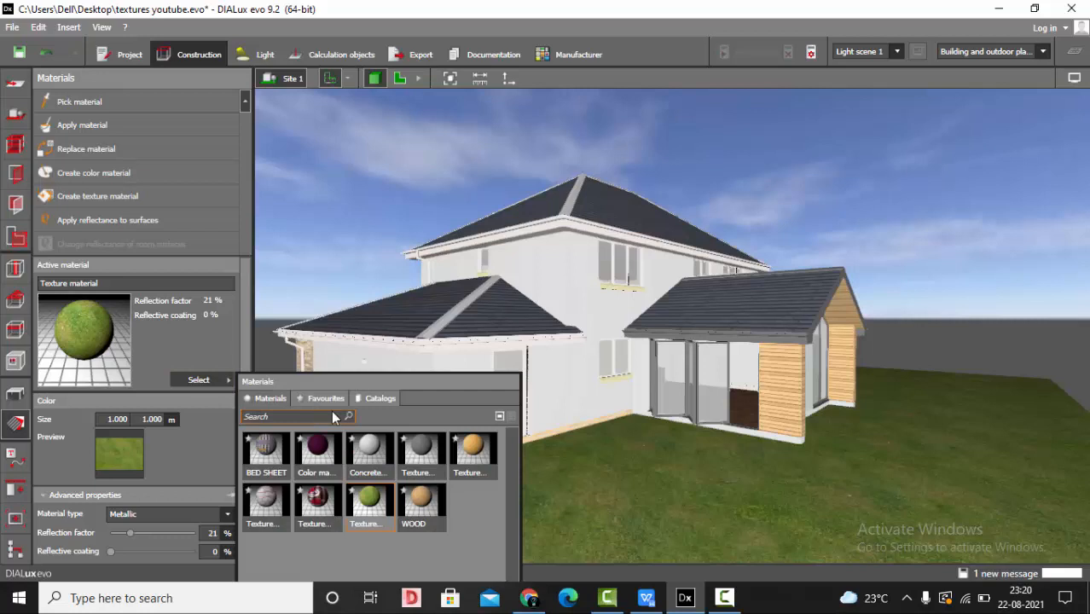
{"action": "left_click", "coordinate": [332, 445]}
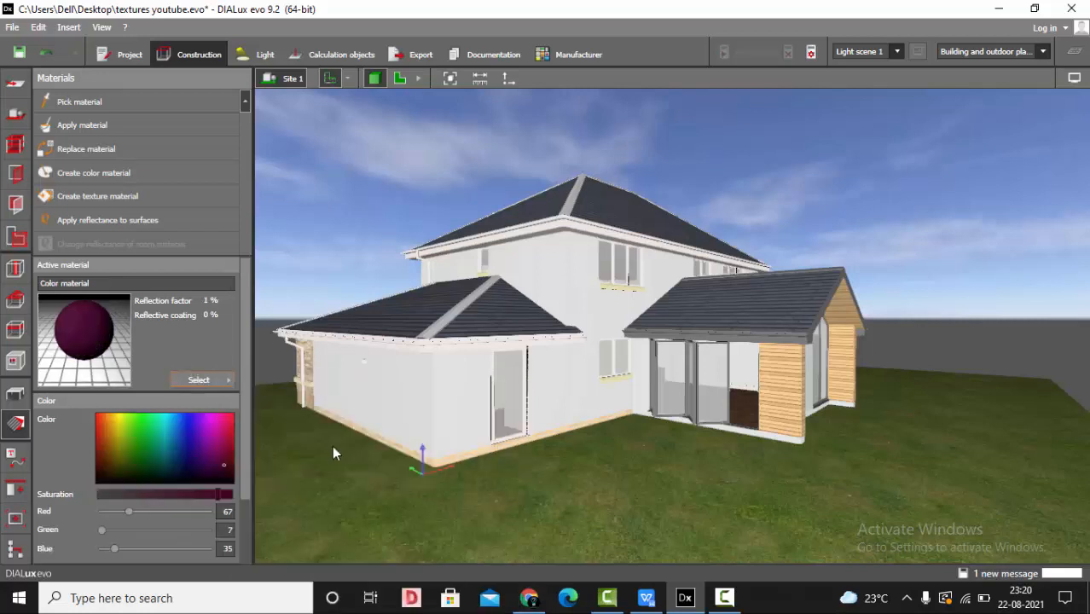
{"action": "left_click", "coordinate": [209, 380]}
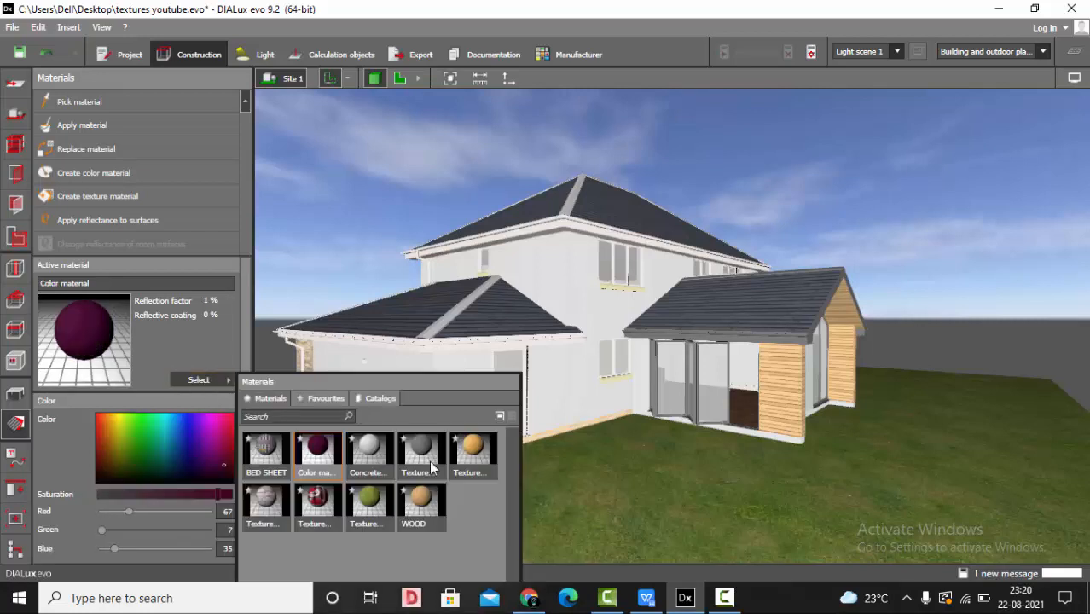
{"action": "left_click", "coordinate": [423, 507]}
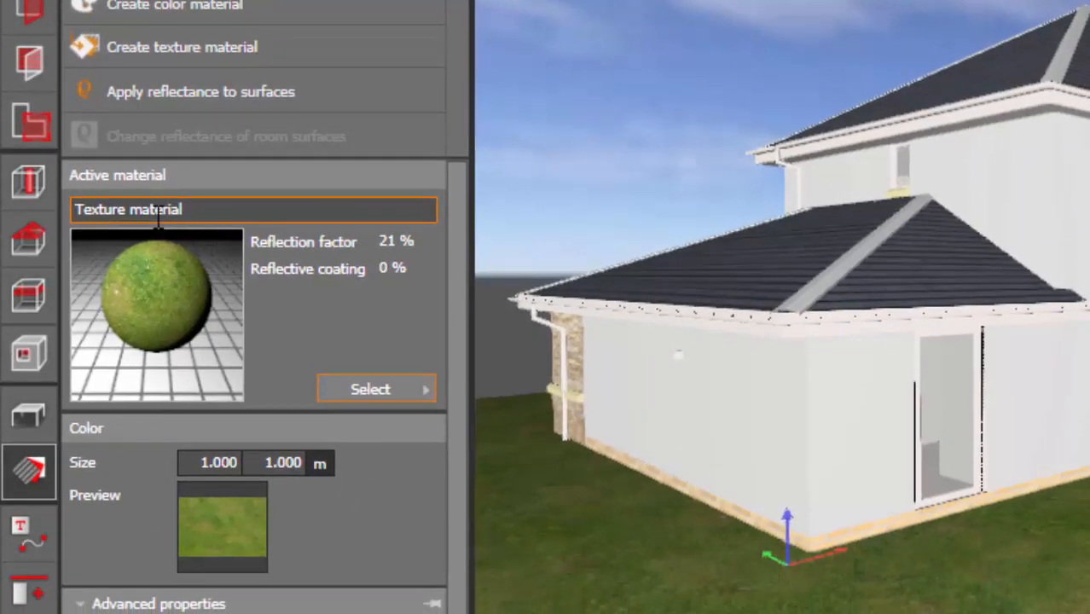
Rename the active grass texture material as GREEN GRASS
{"action": "left_click", "coordinate": [157, 209]}
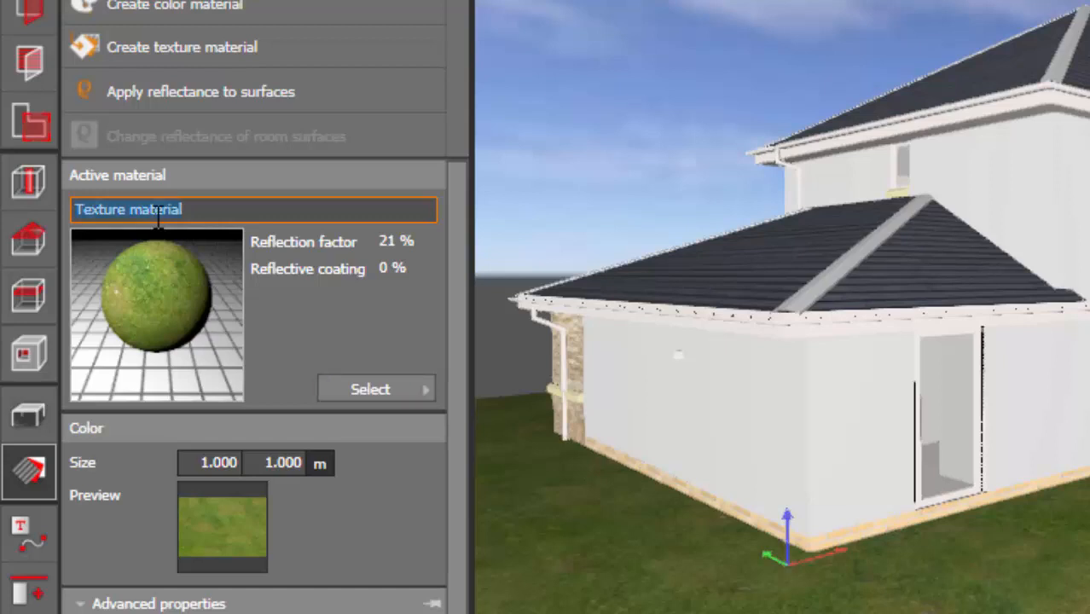
{"action": "key", "text": "BackSpace"}
{"action": "type", "text": "GE"}
{"action": "key", "text": "BackSpace"}
{"action": "type", "text": "REEN GLA"}
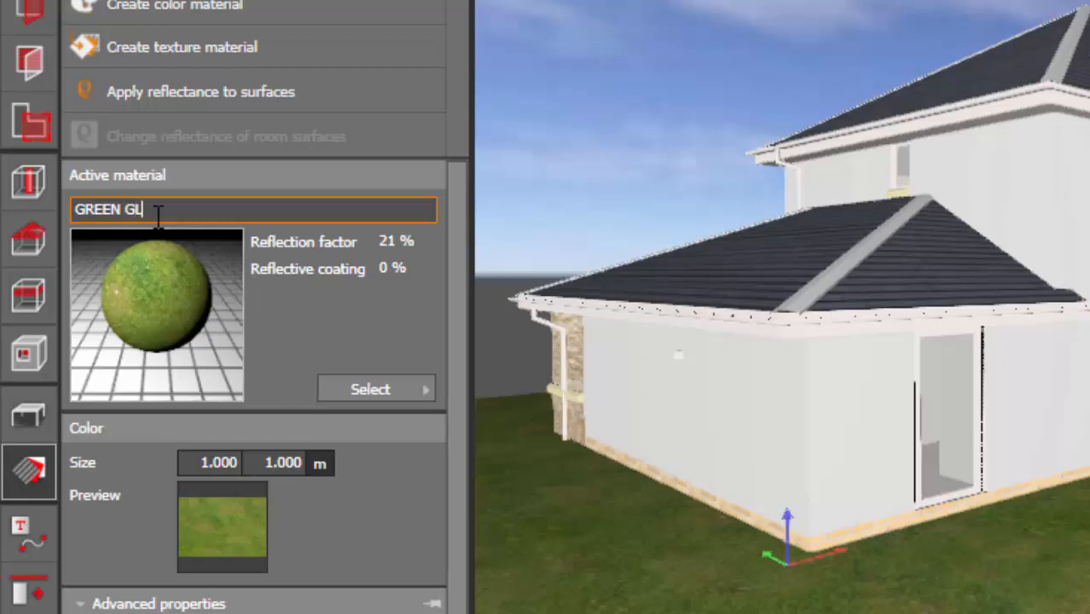
{"action": "key", "text": "BackSpace"}
{"action": "key", "text": "BackSpace"}
{"action": "type", "text": "RASS"}
{"action": "key", "text": "Return"}
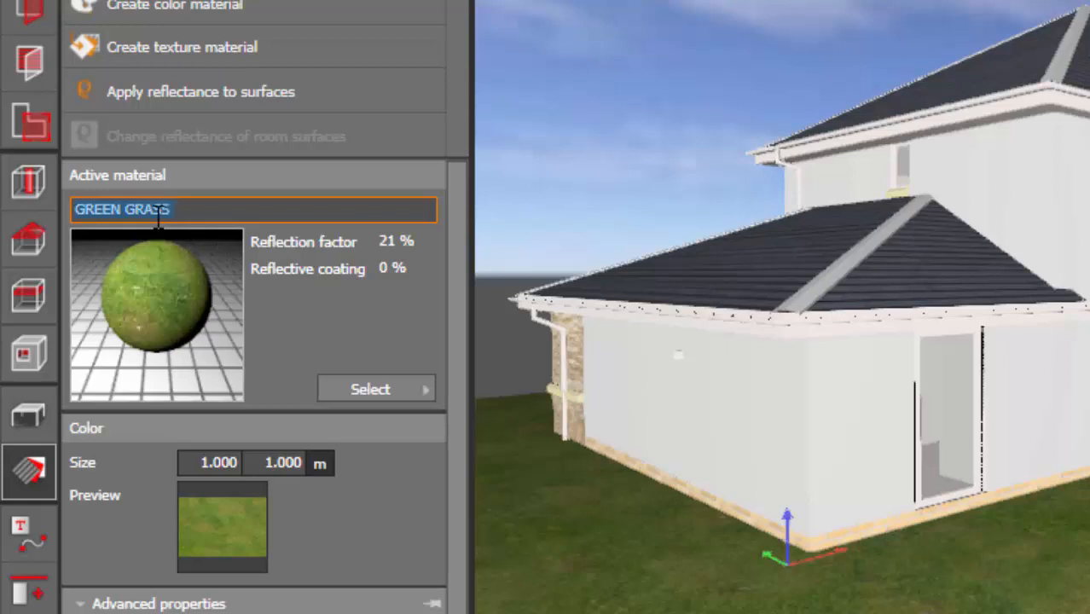
Check the renamed grass material in the small-icon view of the materials list and return to large icons
{"action": "left_click", "coordinate": [391, 389]}
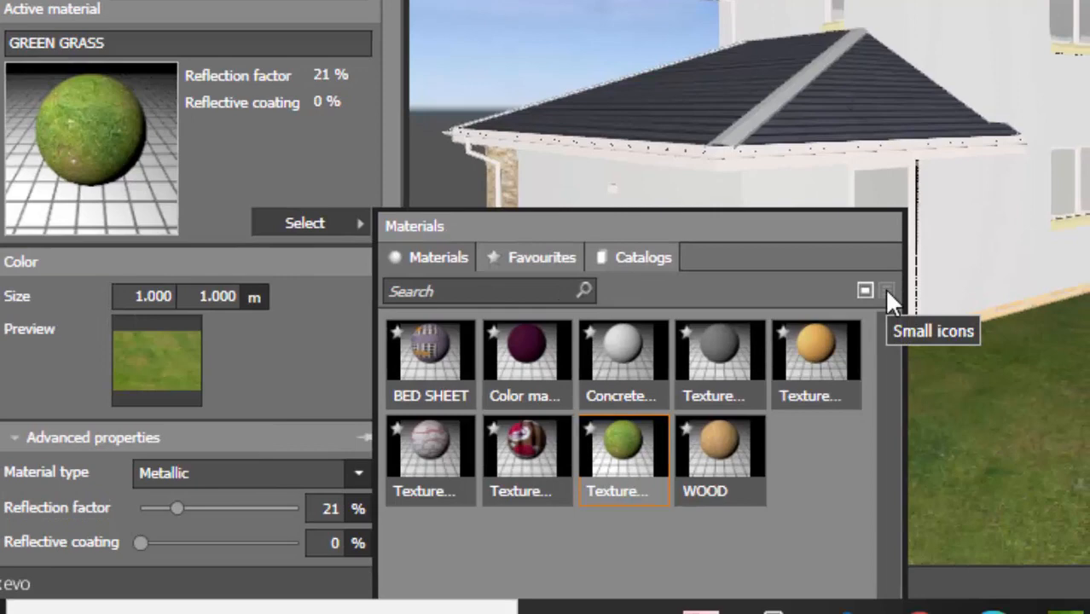
{"action": "left_click", "coordinate": [887, 292]}
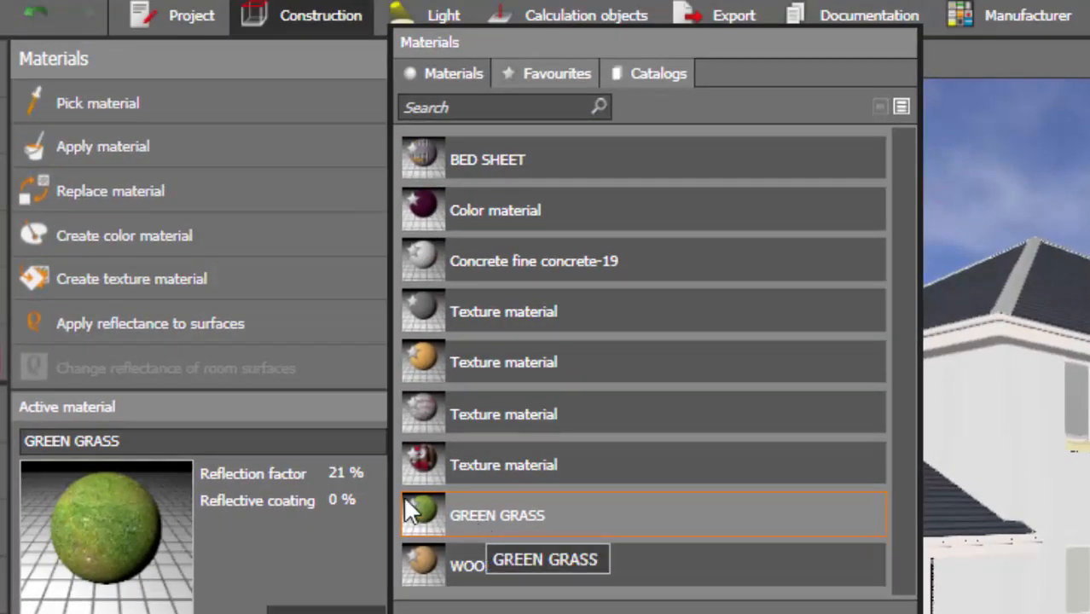
{"action": "left_click", "coordinate": [883, 103]}
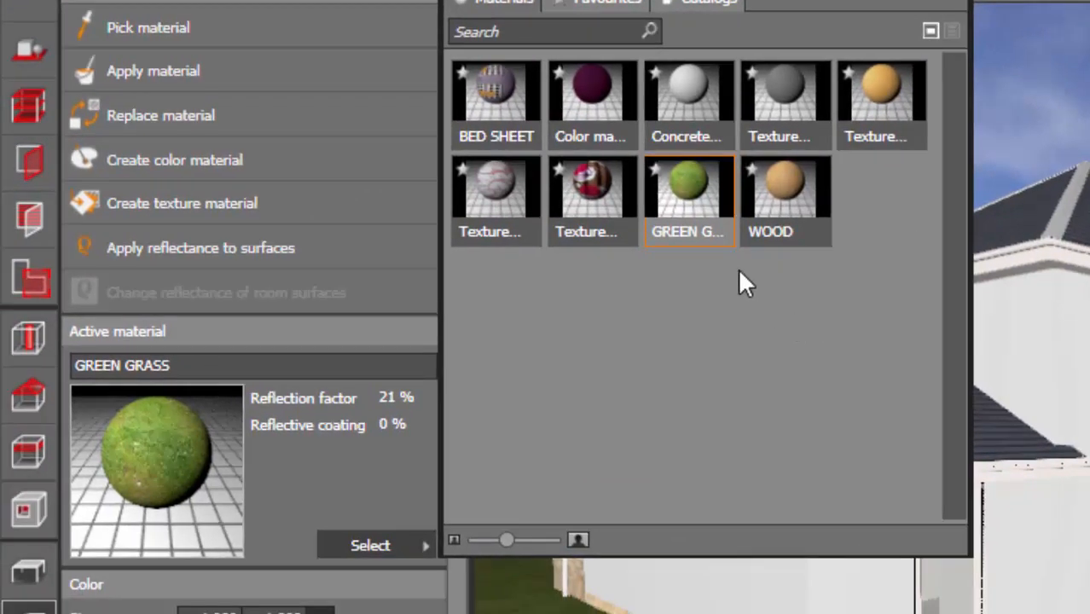
Search the materials list for GREEN and choose GREEN GRASS as the active material
{"action": "left_click", "coordinate": [520, 31]}
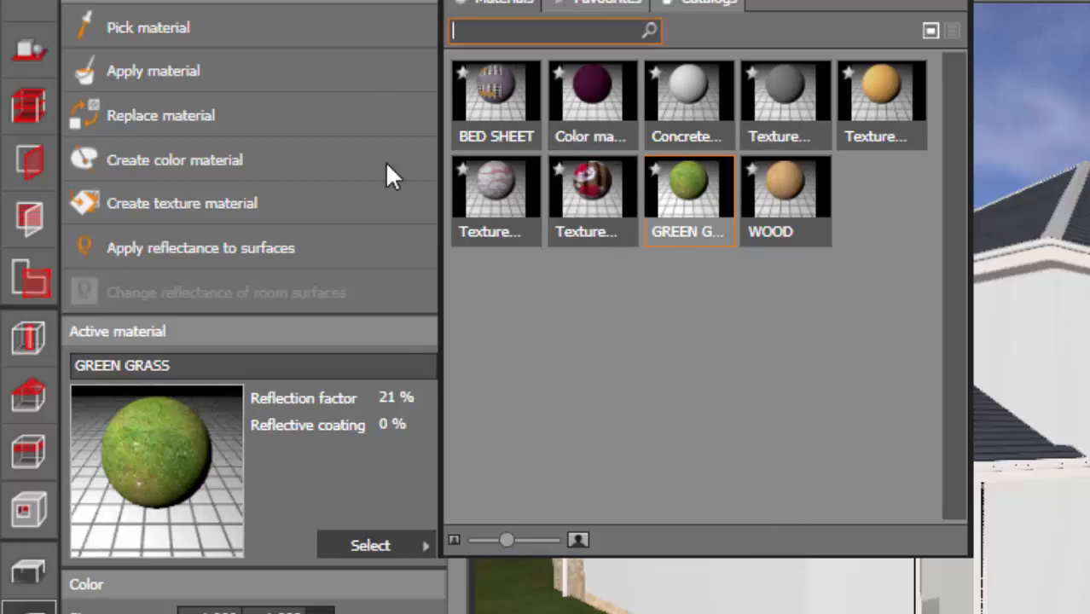
{"action": "left_click", "coordinate": [501, 7]}
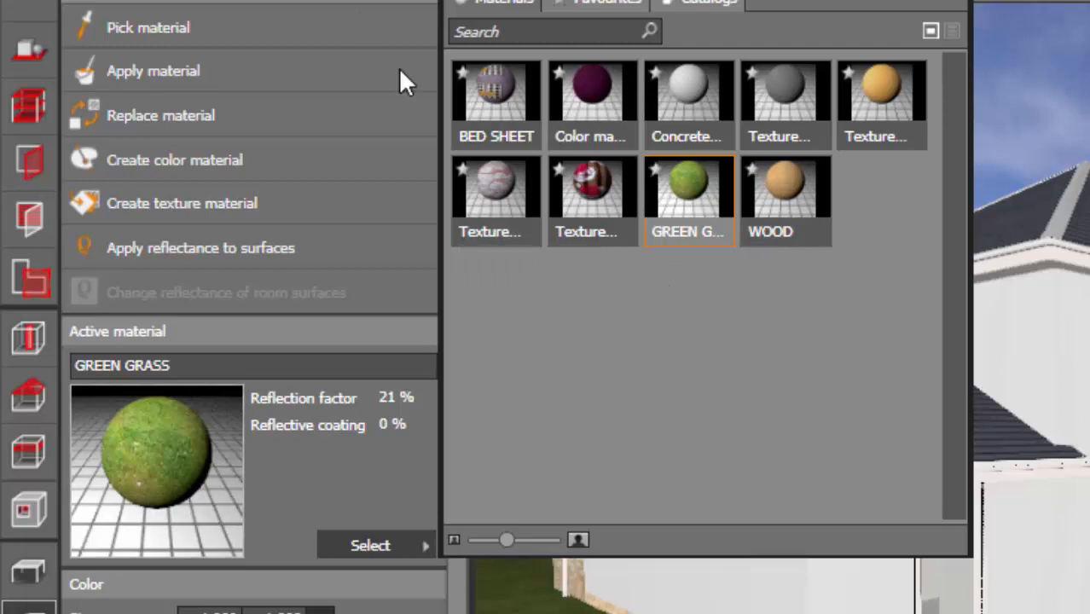
{"action": "left_click", "coordinate": [506, 32]}
{"action": "type", "text": "GR"}
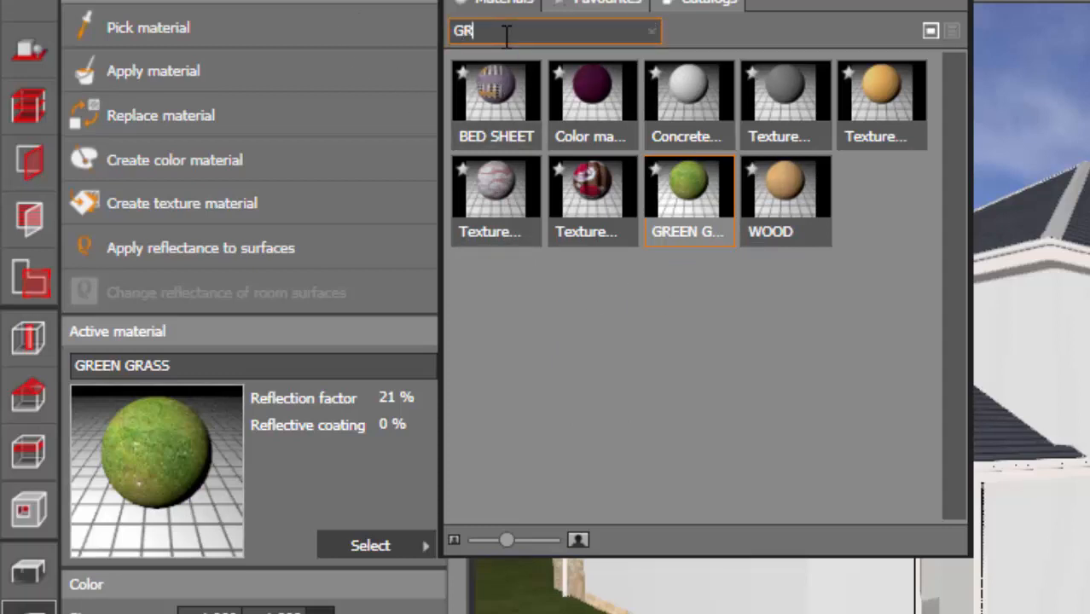
{"action": "type", "text": "EEN"}
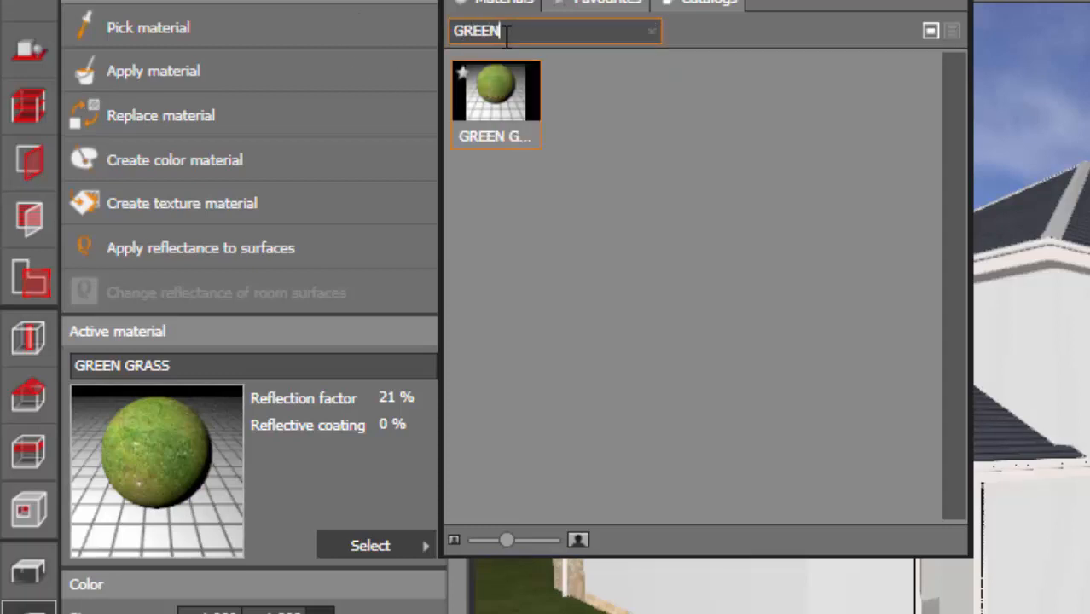
{"action": "left_click", "coordinate": [495, 116]}
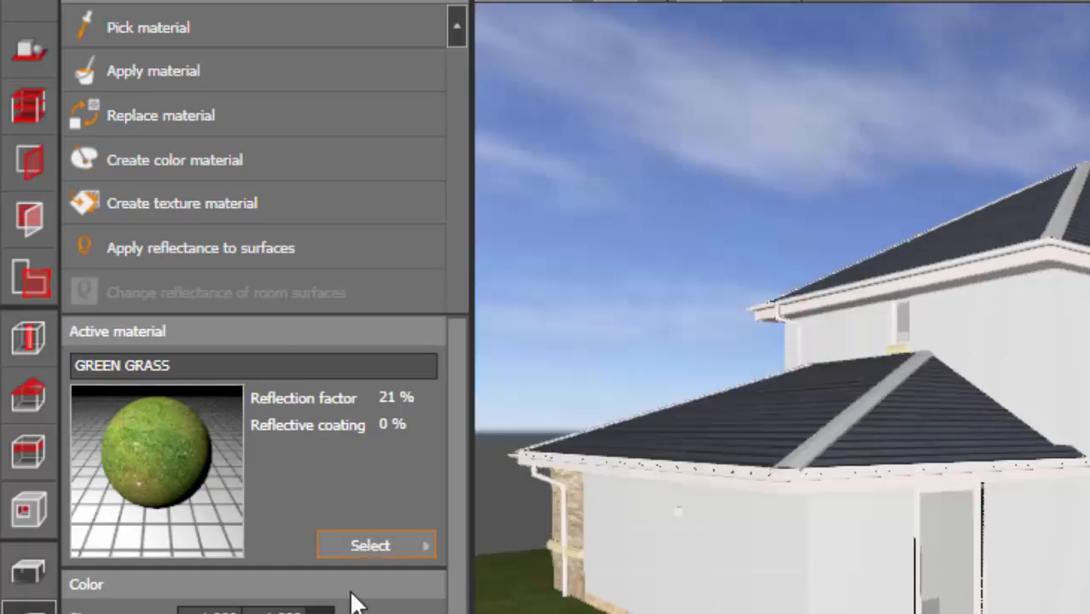
Rename the light gray brick-pattern texture material as CONCRETE NEW
{"action": "left_click", "coordinate": [390, 548]}
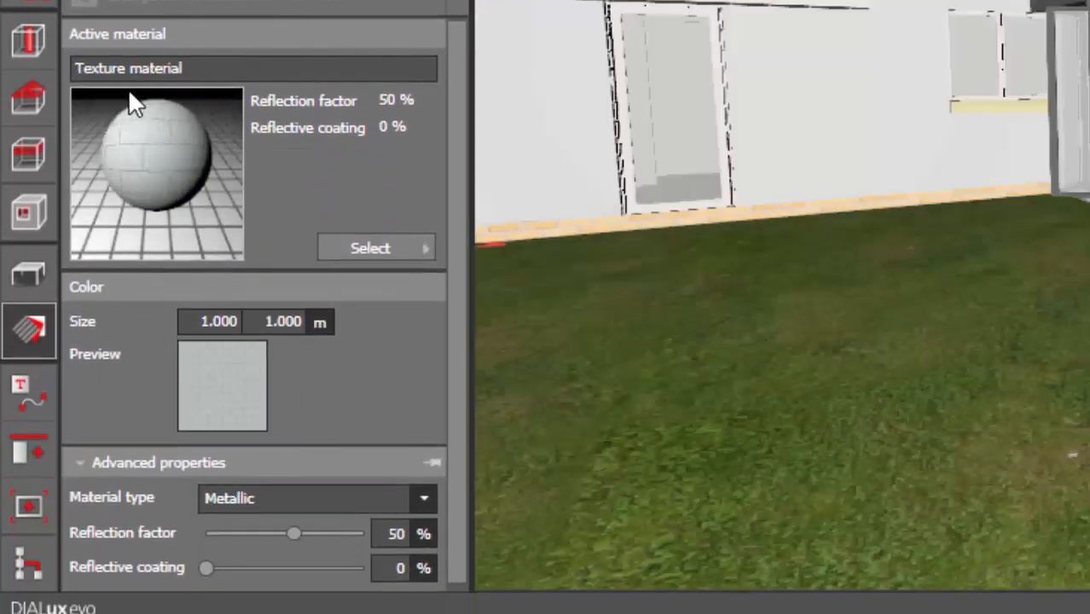
{"action": "left_click", "coordinate": [205, 67]}
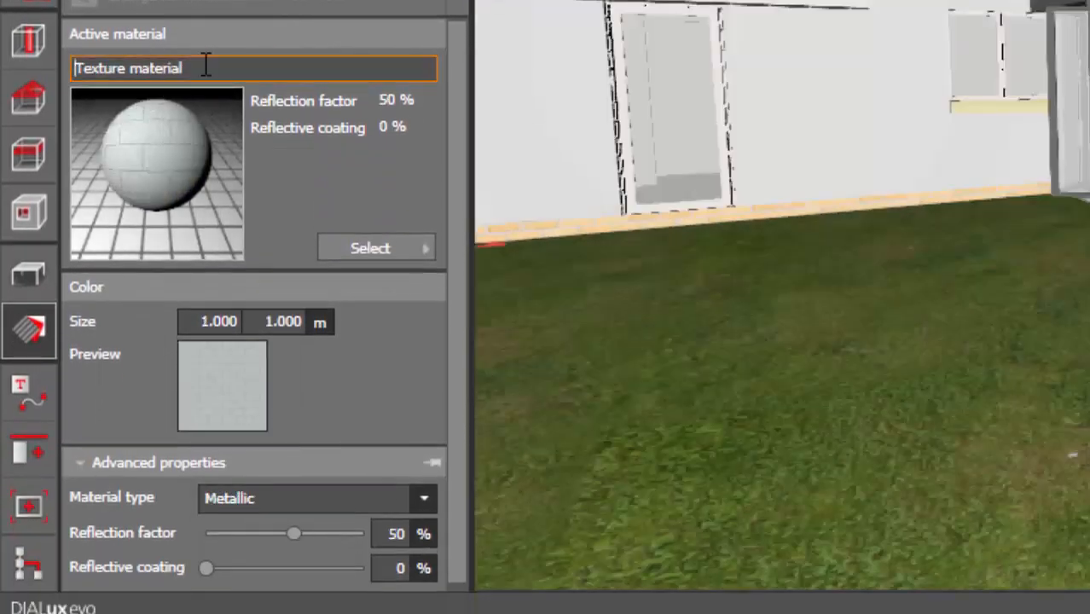
{"action": "key", "text": "ctrl+a"}
{"action": "type", "text": "dONV"}
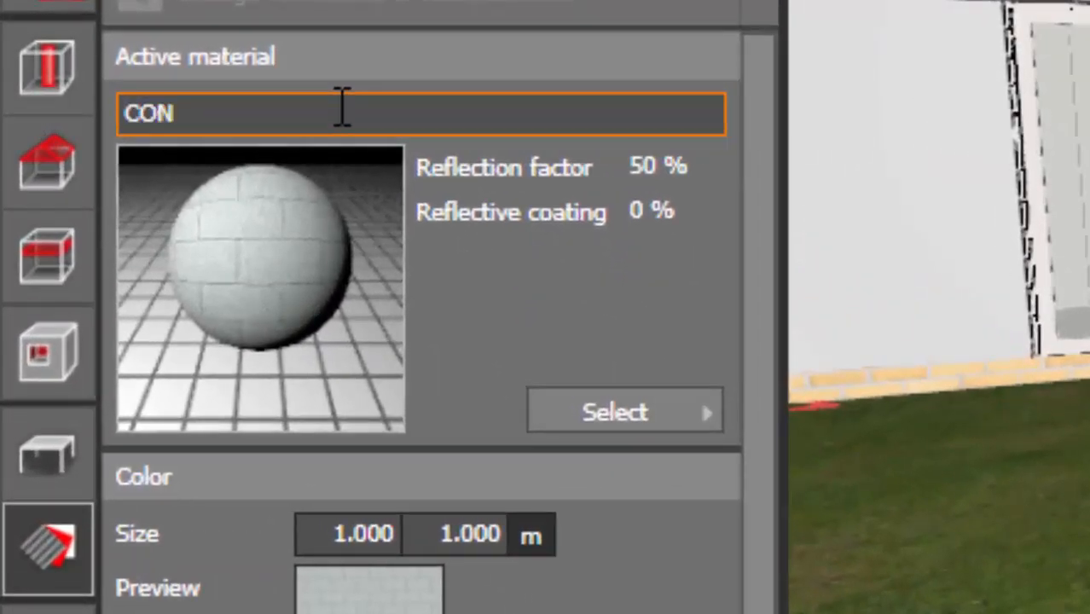
{"action": "key", "text": "BackSpace"}
{"action": "type", "text": "CRETE"}
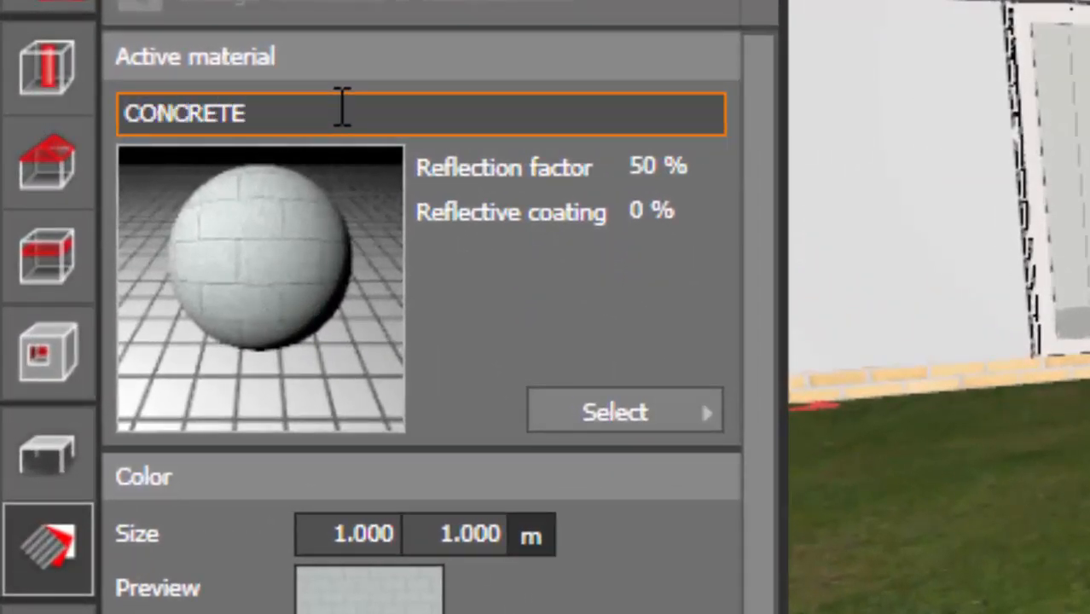
{"action": "type", "text": " NEW"}
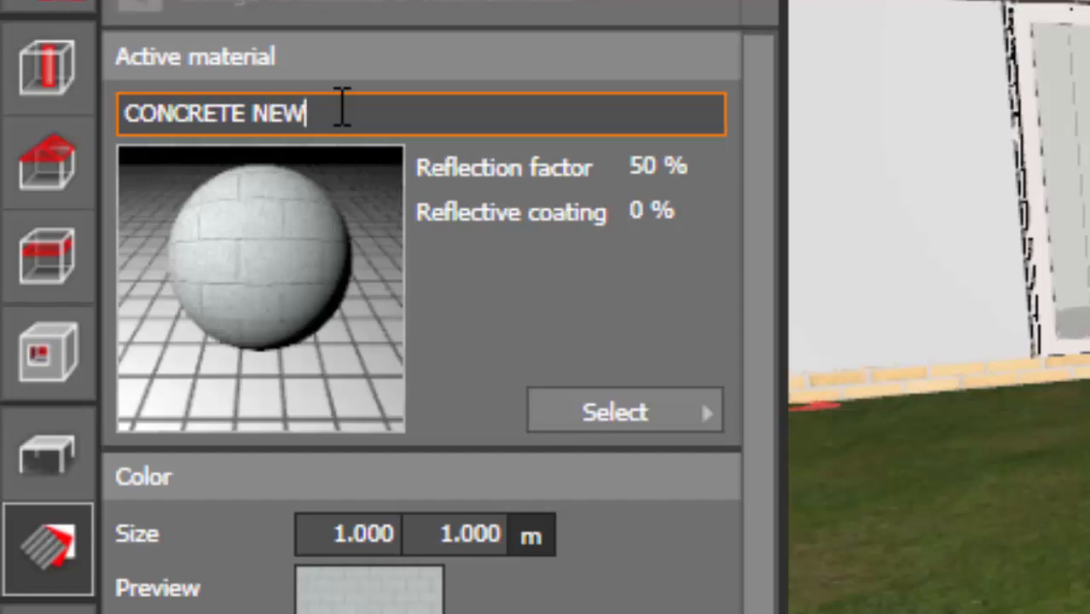
{"action": "key", "text": "Return"}
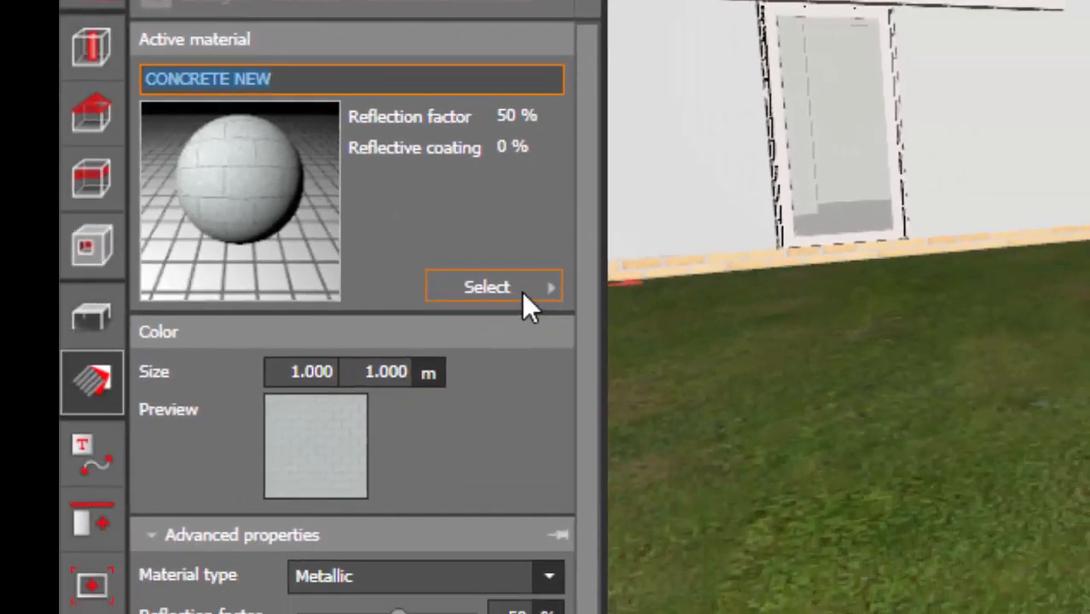
Search the materials list for CON
{"action": "left_click", "coordinate": [680, 413]}
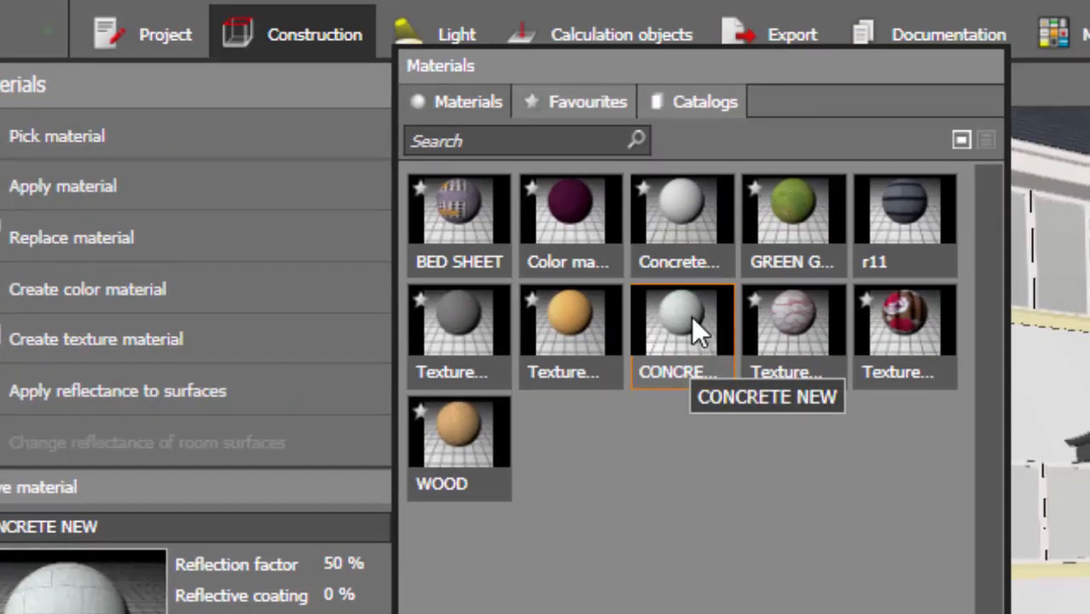
{"action": "left_click", "coordinate": [509, 139]}
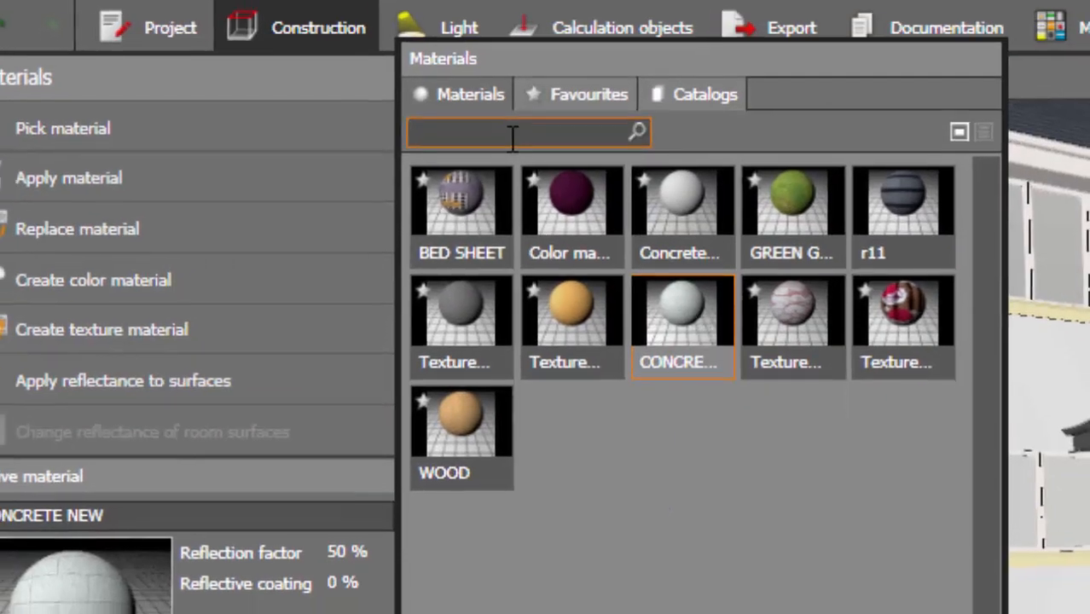
{"action": "type", "text": "con"}
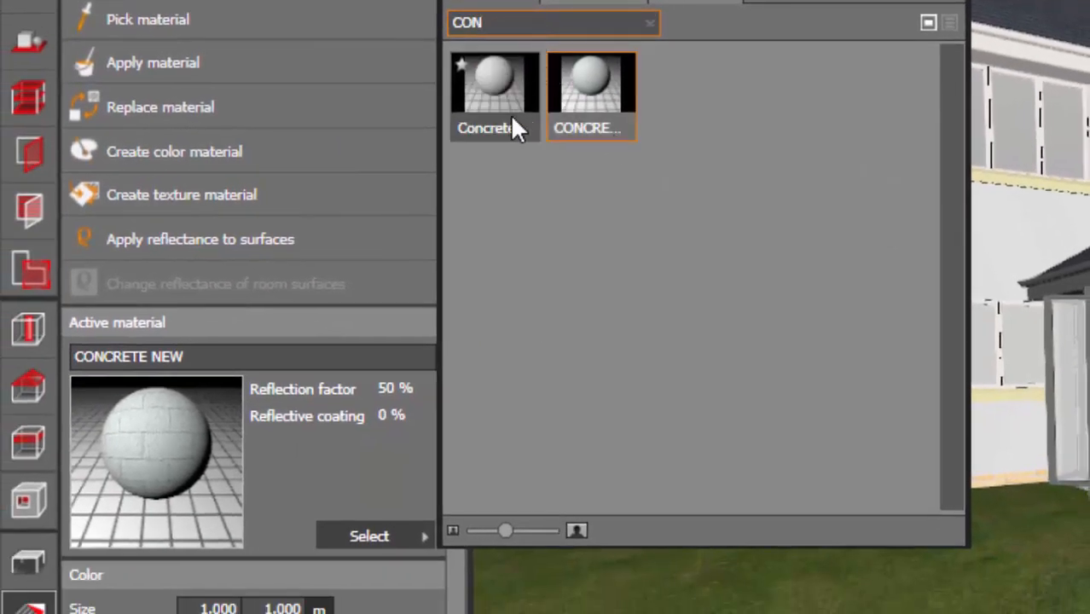
Search the materials list for GR instead and choose GREEN GRASS as the active material
{"action": "key", "text": "BackSpace"}
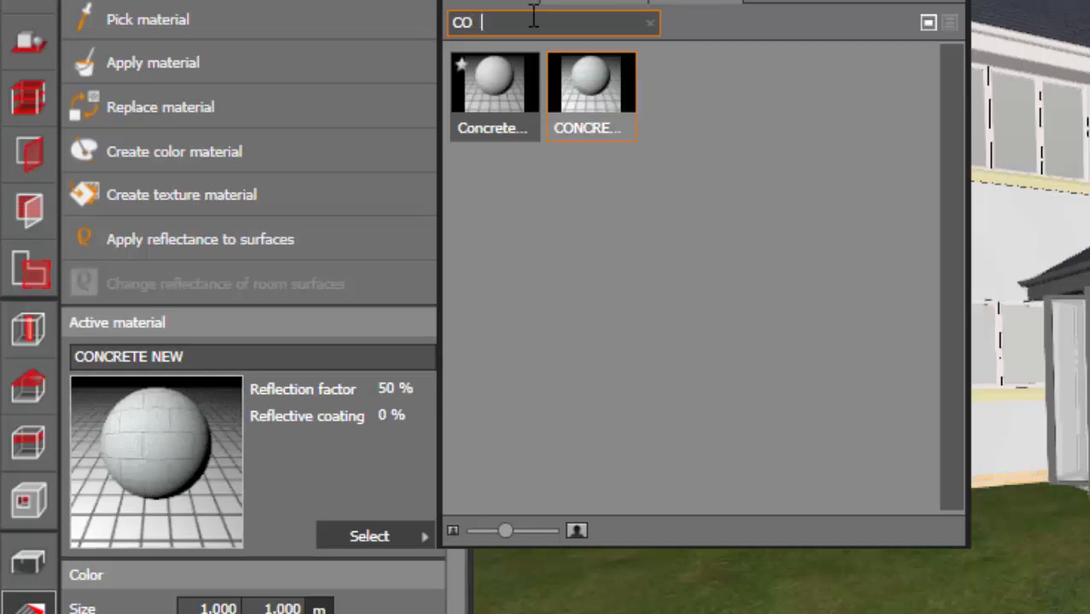
{"action": "key", "text": "BackSpace"}
{"action": "key", "text": "BackSpace"}
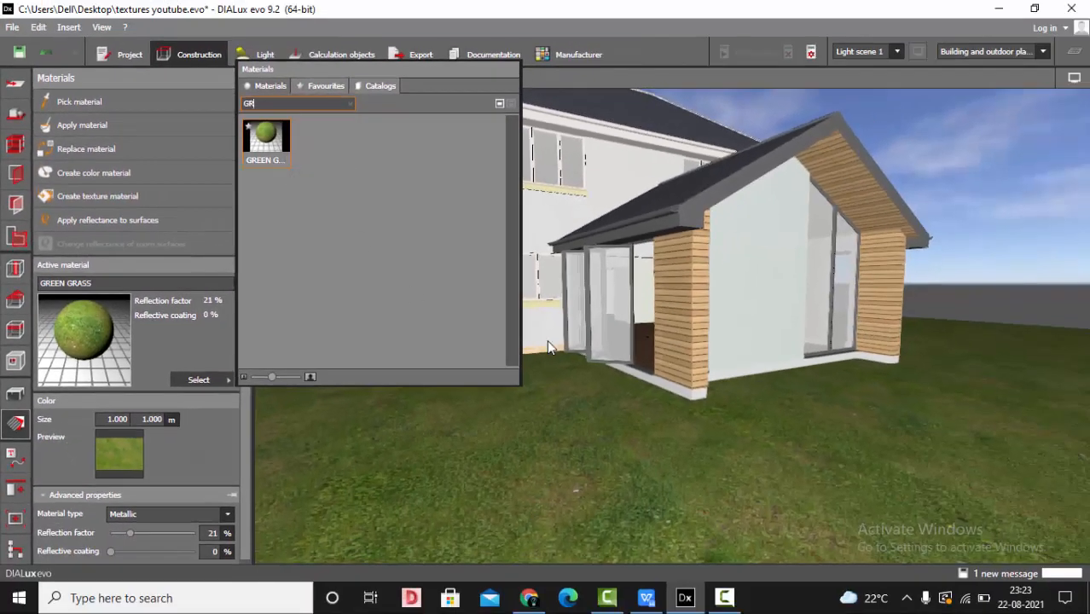
{"action": "left_click", "coordinate": [583, 324]}
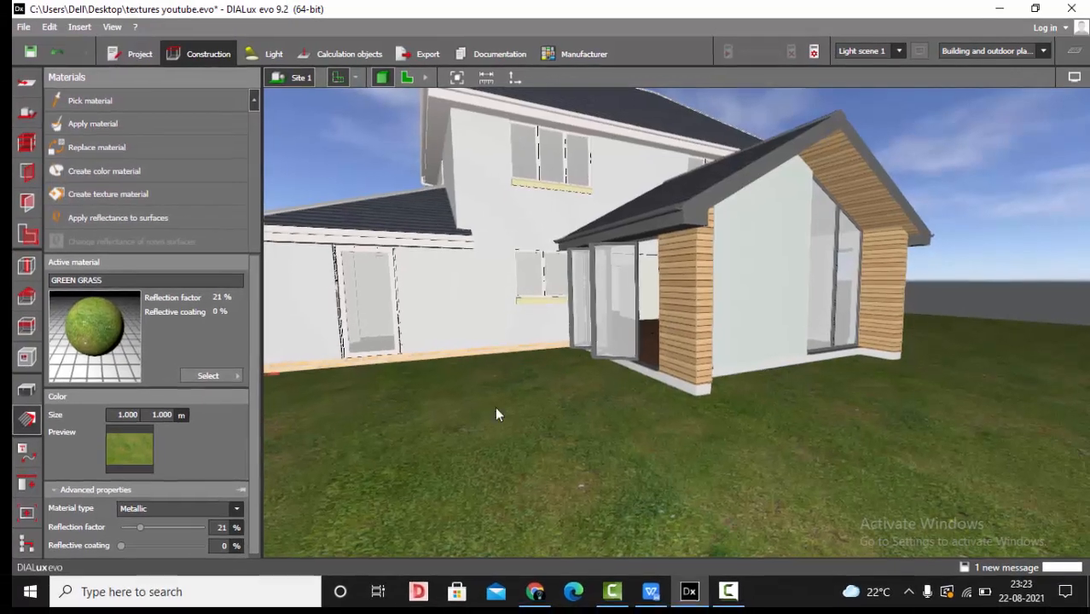
Open the furniture and objects tools and look over the whole house model from outside
{"action": "left_click", "coordinate": [16, 393]}
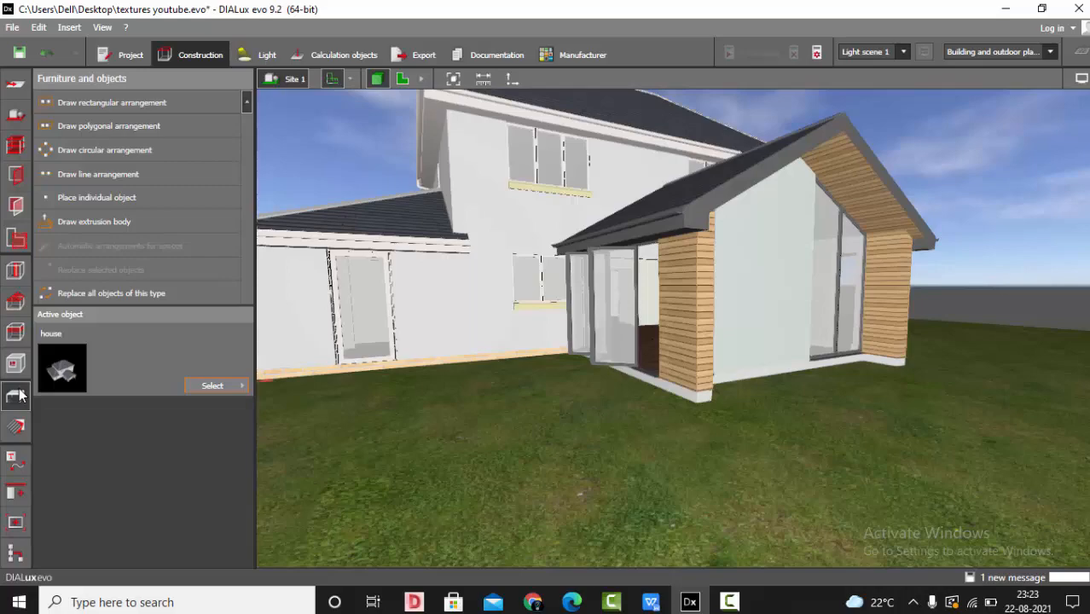
{"action": "scroll", "coordinate": [277, 409], "scroll_direction": "down", "scroll_amount": 3}
{"action": "scroll", "coordinate": [755, 345], "scroll_direction": "down", "scroll_amount": 5}
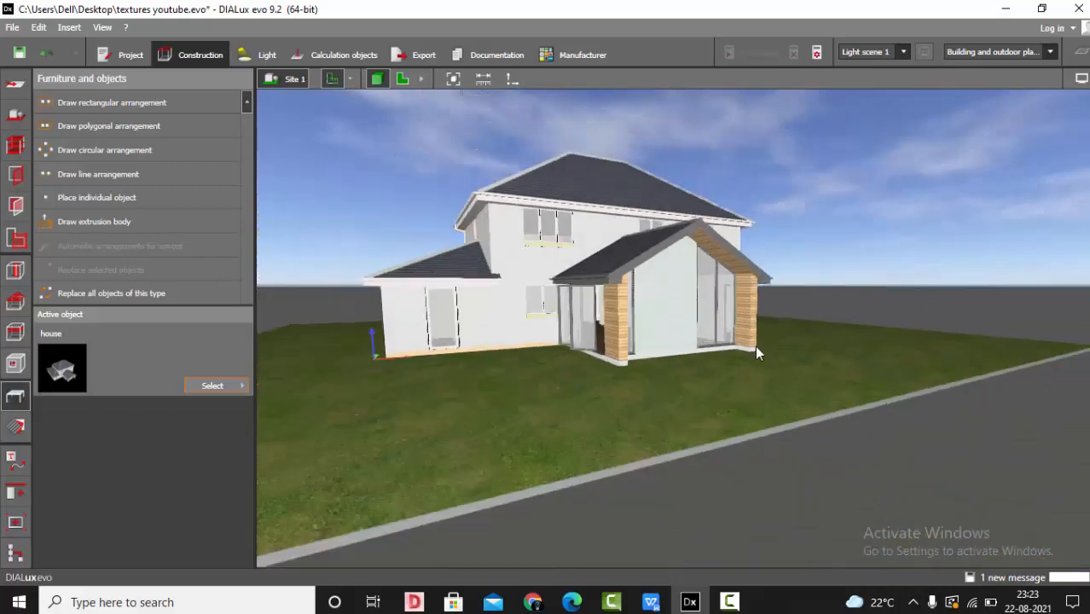
{"action": "scroll", "coordinate": [554, 337], "scroll_direction": "up", "scroll_amount": 3}
{"action": "scroll", "coordinate": [427, 277], "scroll_direction": "up", "scroll_amount": 2}
{"action": "right_click_drag", "start_coordinate": [435, 280], "coordinate": [479, 301]}
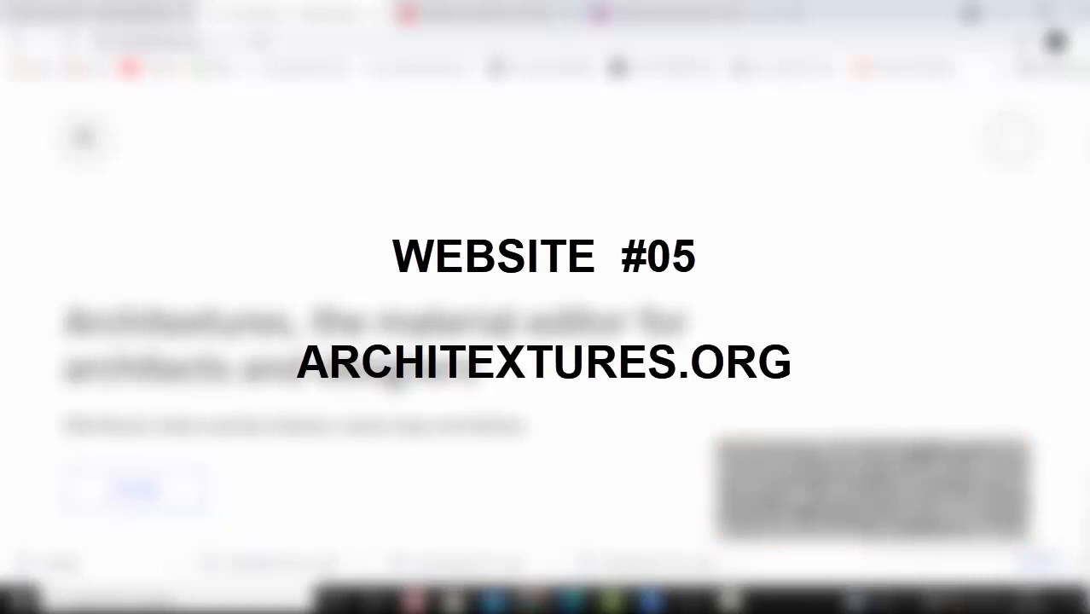
Switch to the Architextures website in the browser and filter its seamless textures by Wood
{"action": "scroll", "coordinate": [321, 162], "scroll_direction": "down", "scroll_amount": 2}
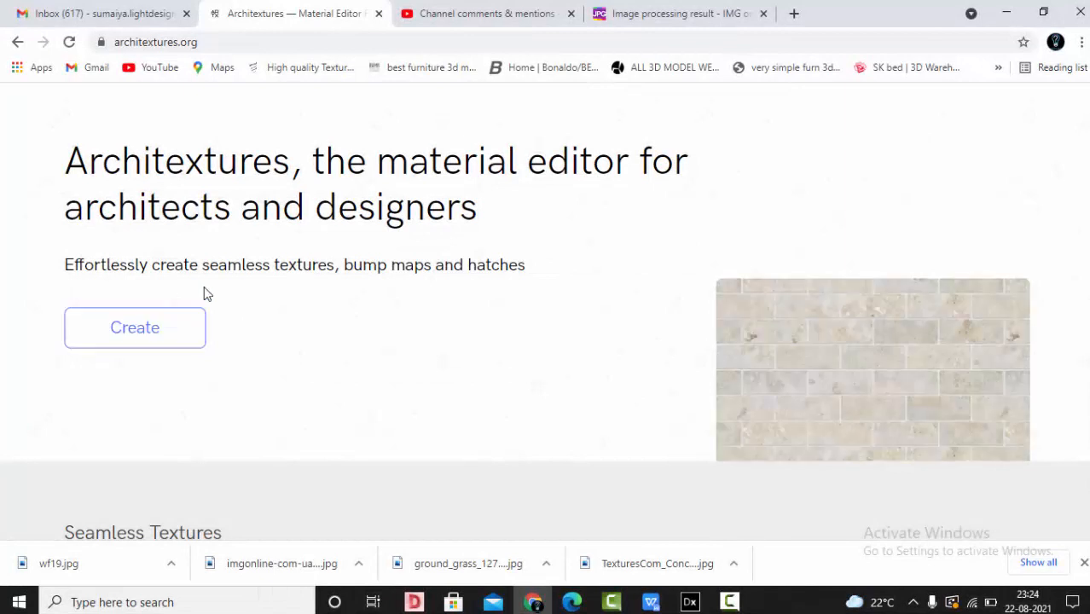
{"action": "scroll", "coordinate": [316, 324], "scroll_direction": "down", "scroll_amount": 3}
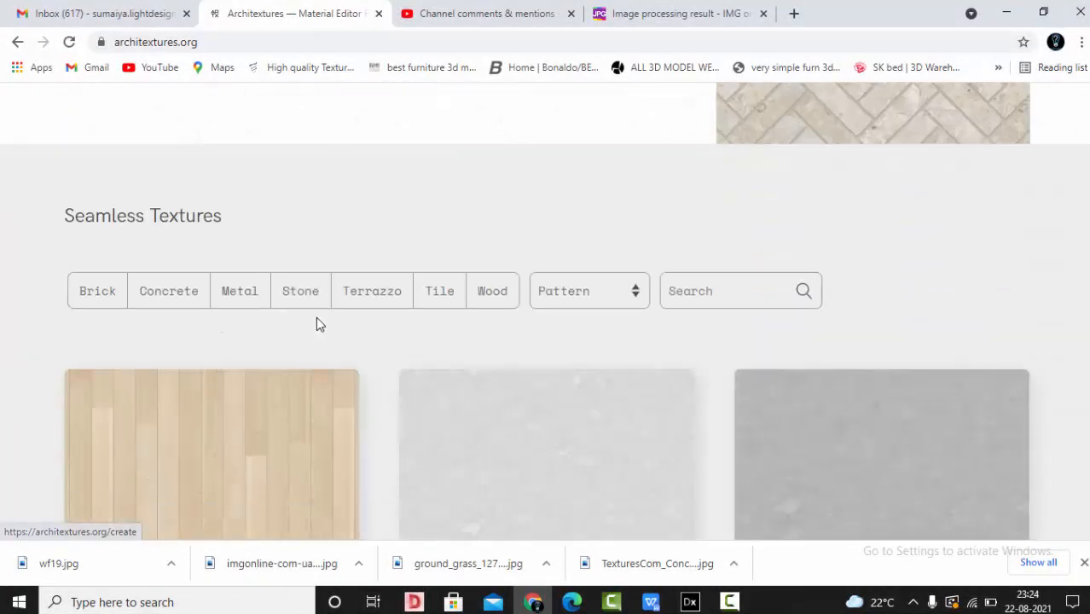
{"action": "scroll", "coordinate": [315, 322], "scroll_direction": "down", "scroll_amount": 1}
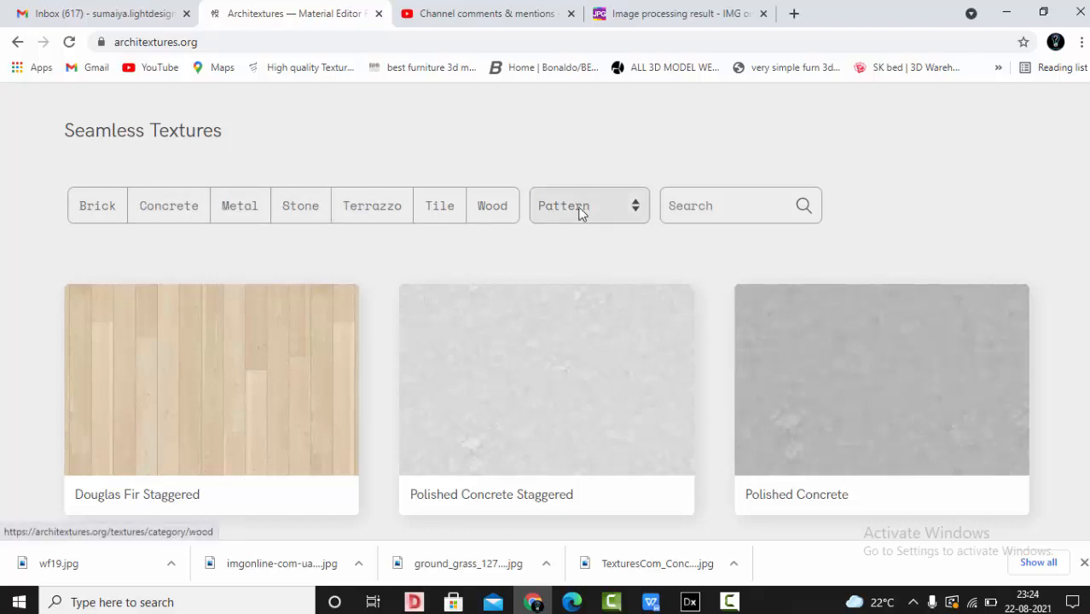
{"action": "left_click", "coordinate": [486, 217]}
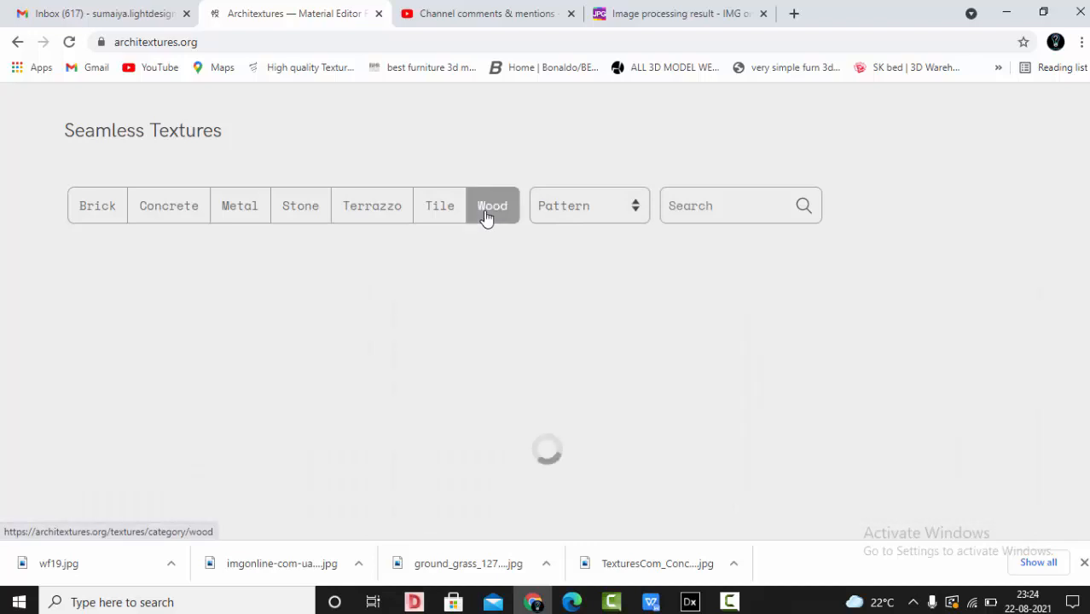
Browse the wood textures on Architextures, loading more results, and compare the available timber types
{"action": "scroll", "coordinate": [491, 298], "scroll_direction": "down", "scroll_amount": 1}
{"action": "scroll", "coordinate": [528, 299], "scroll_direction": "down", "scroll_amount": 5}
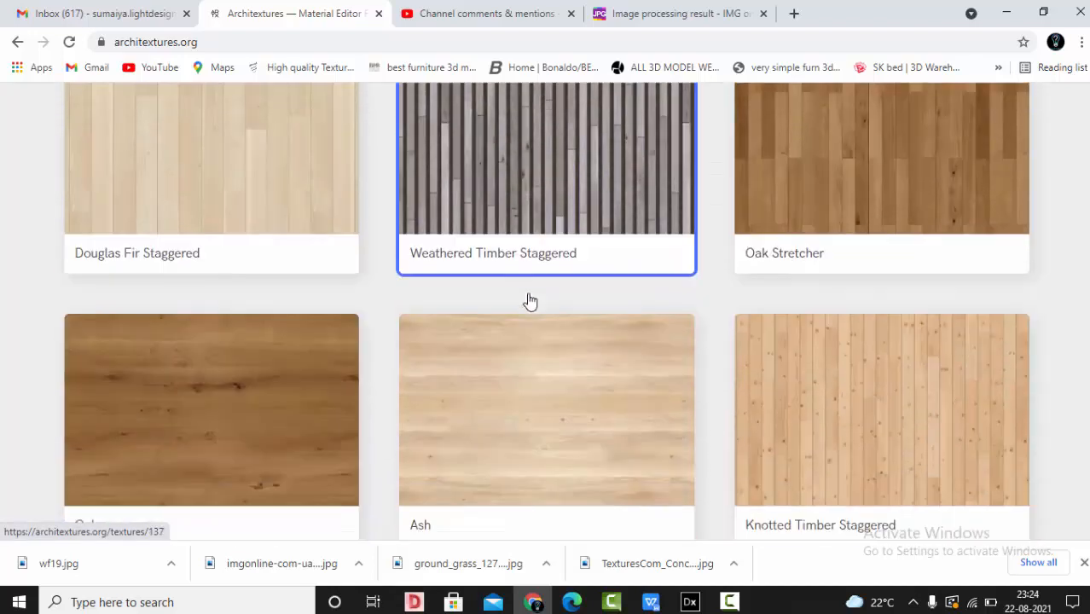
{"action": "scroll", "coordinate": [528, 307], "scroll_direction": "down", "scroll_amount": 9}
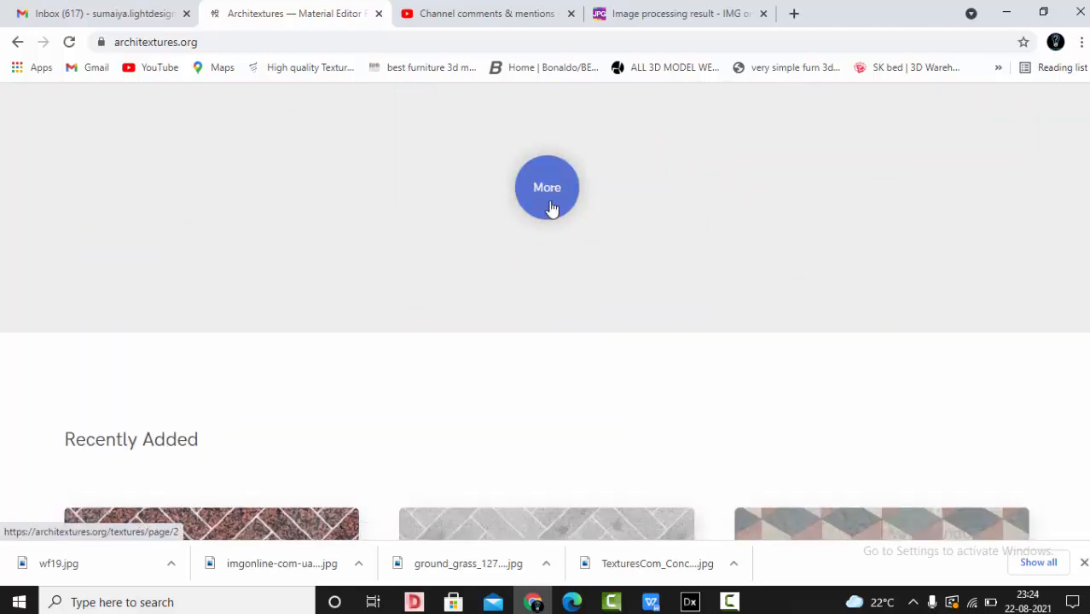
{"action": "left_click", "coordinate": [551, 208]}
{"action": "left_click", "coordinate": [544, 426]}
{"action": "scroll", "coordinate": [470, 329], "scroll_direction": "up", "scroll_amount": 3}
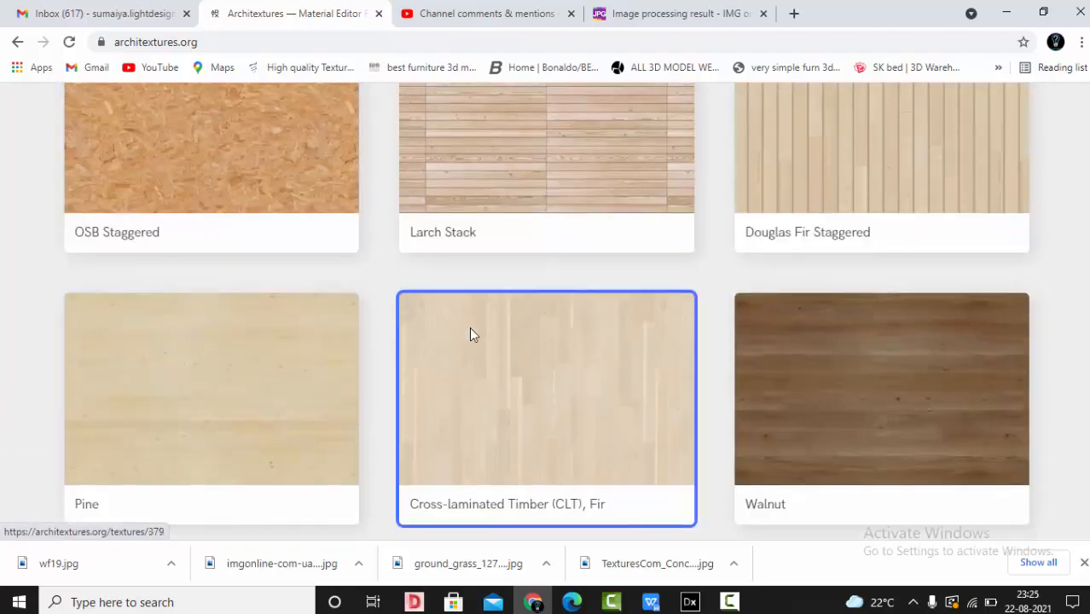
{"action": "scroll", "coordinate": [470, 329], "scroll_direction": "down", "scroll_amount": 5}
{"action": "scroll", "coordinate": [544, 335], "scroll_direction": "down", "scroll_amount": 7}
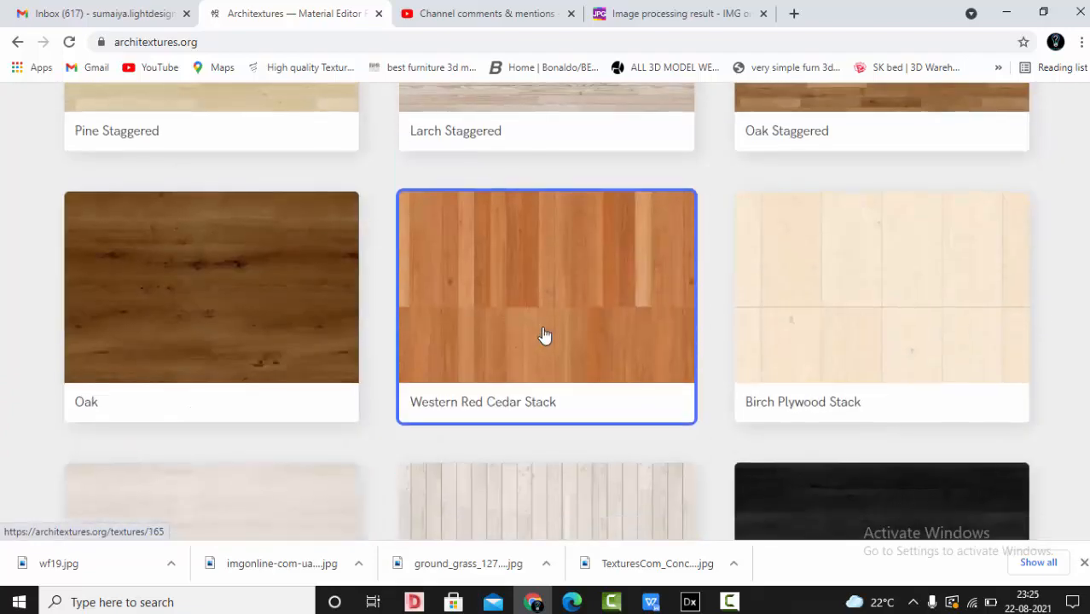
{"action": "scroll", "coordinate": [544, 335], "scroll_direction": "down", "scroll_amount": 4}
{"action": "scroll", "coordinate": [545, 336], "scroll_direction": "up", "scroll_amount": 15}
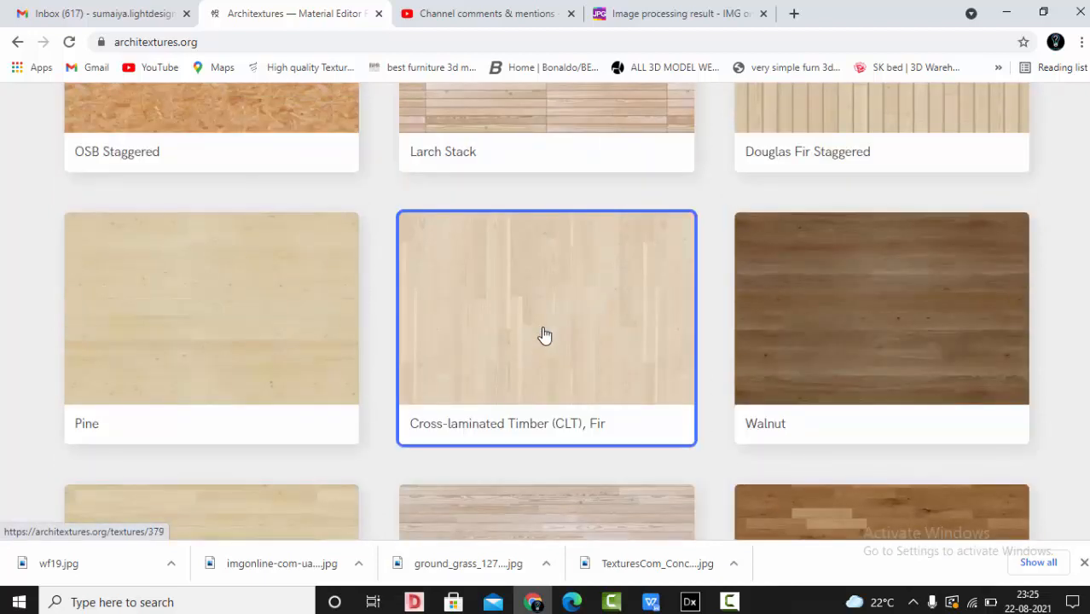
Open the Pine wood texture's page, examine its preview and download the texture as a JPG
{"action": "left_click", "coordinate": [194, 291]}
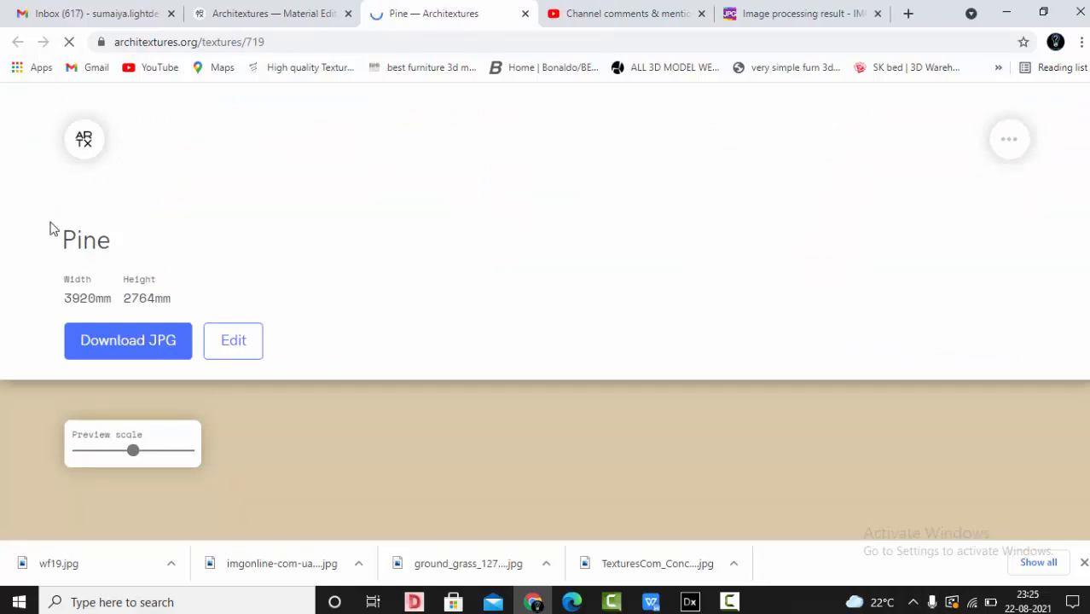
{"action": "scroll", "coordinate": [506, 236], "scroll_direction": "down", "scroll_amount": 3}
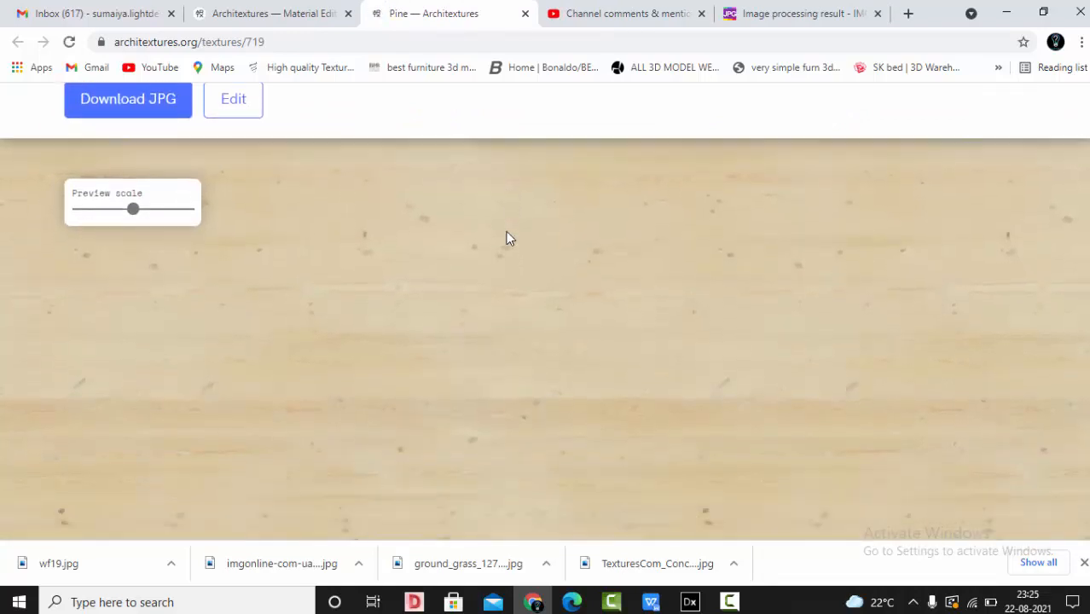
{"action": "scroll", "coordinate": [506, 238], "scroll_direction": "up", "scroll_amount": 2}
{"action": "scroll", "coordinate": [514, 260], "scroll_direction": "down", "scroll_amount": 4}
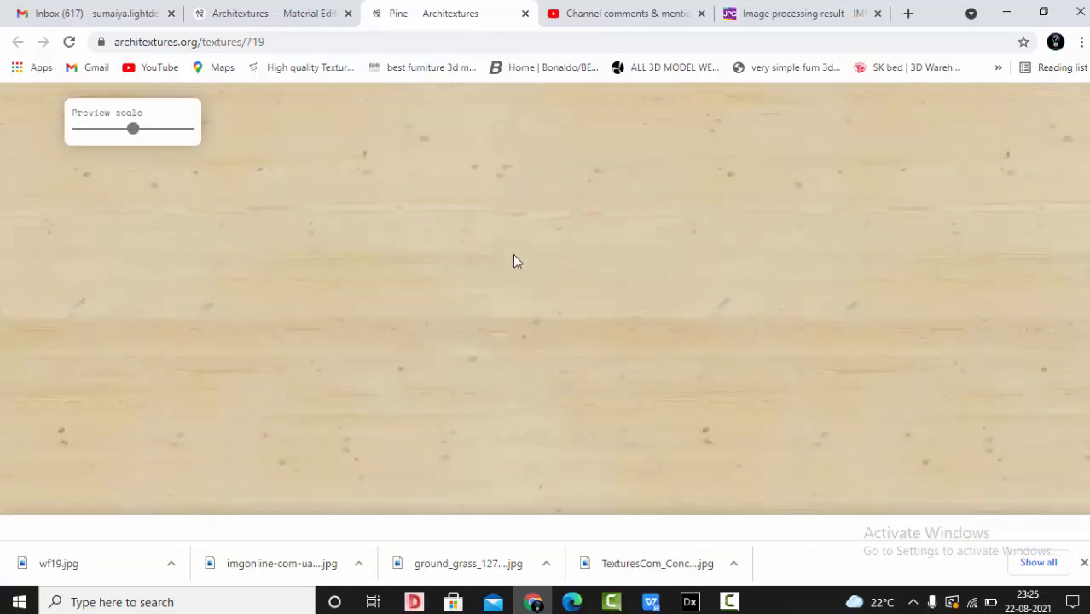
{"action": "scroll", "coordinate": [514, 261], "scroll_direction": "up", "scroll_amount": 3}
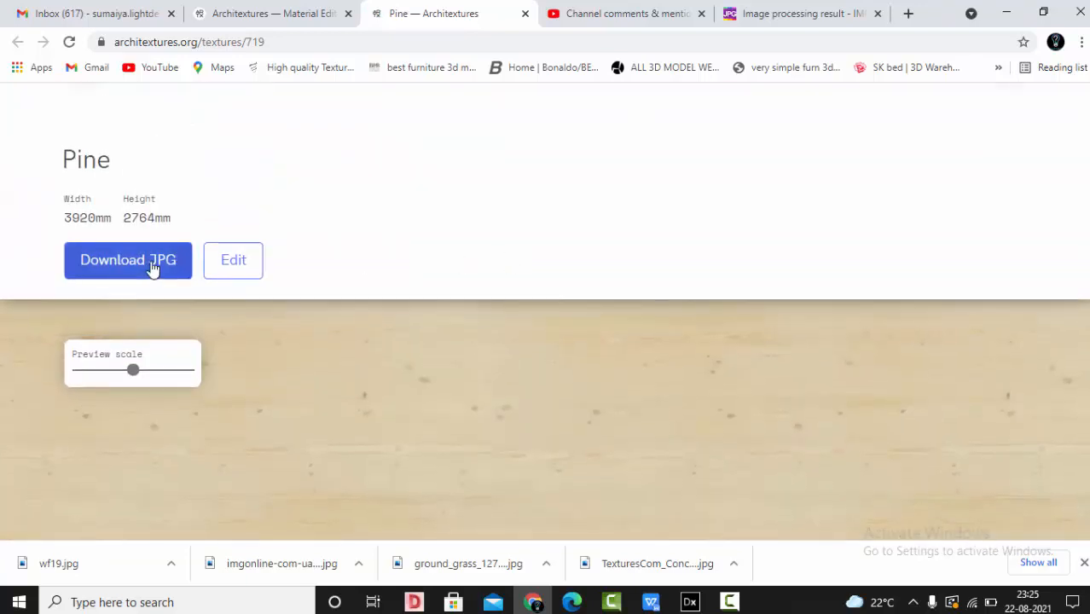
{"action": "left_click", "coordinate": [152, 267]}
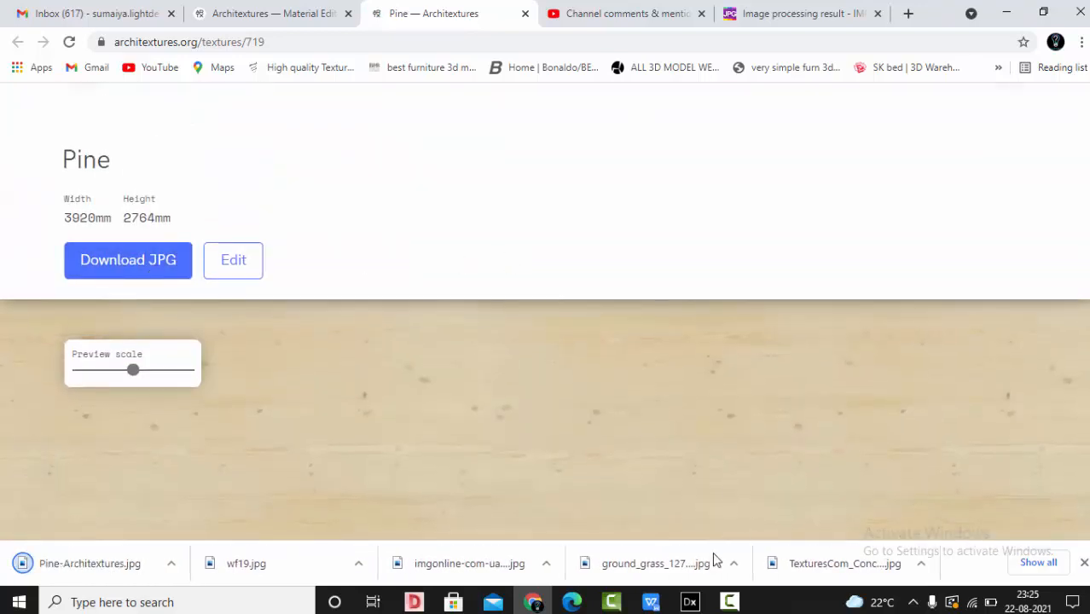
Switch to DIALux evo and create a texture material from the Pine-Architextures image in the Downloads folder
{"action": "left_click", "coordinate": [691, 603]}
{"action": "scroll", "coordinate": [929, 373], "scroll_direction": "up", "scroll_amount": 4}
{"action": "right_click_drag", "start_coordinate": [929, 373], "coordinate": [780, 311]}
{"action": "scroll", "coordinate": [929, 356], "scroll_direction": "up", "scroll_amount": 4}
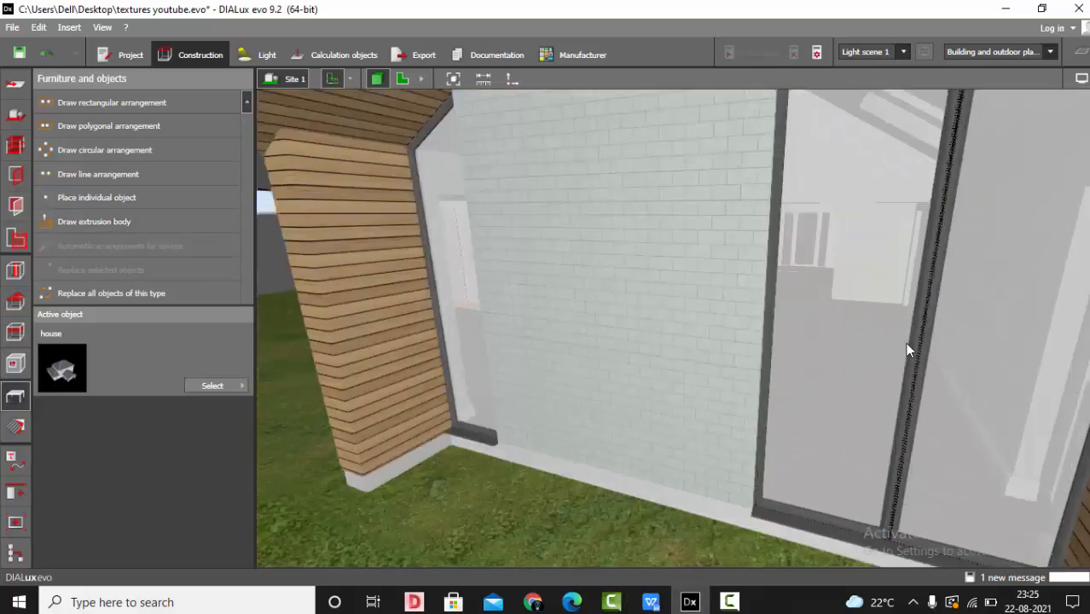
{"action": "left_click", "coordinate": [16, 428]}
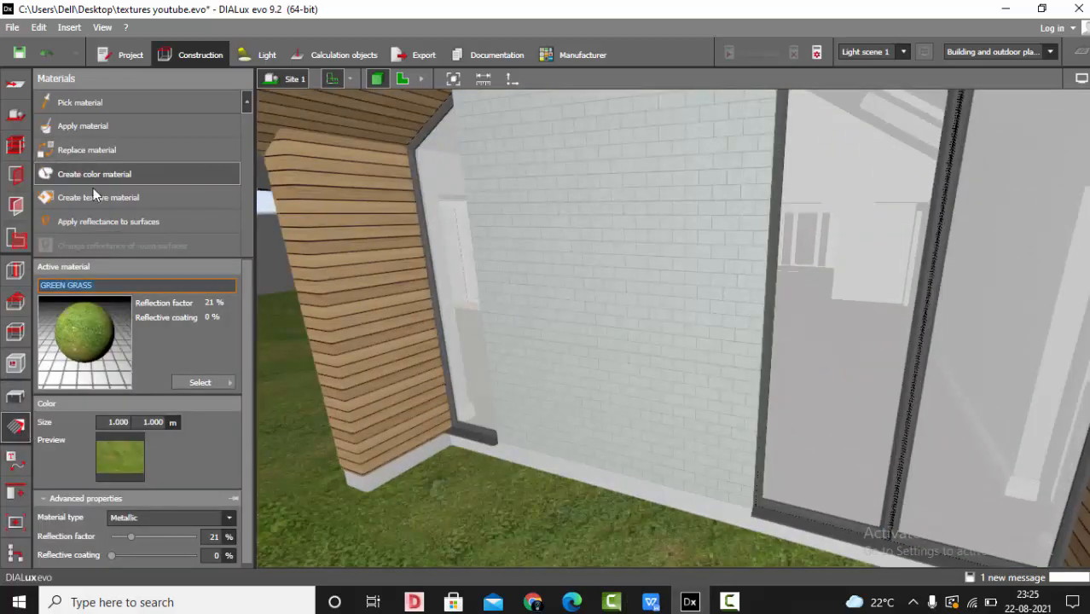
{"action": "left_click", "coordinate": [93, 197]}
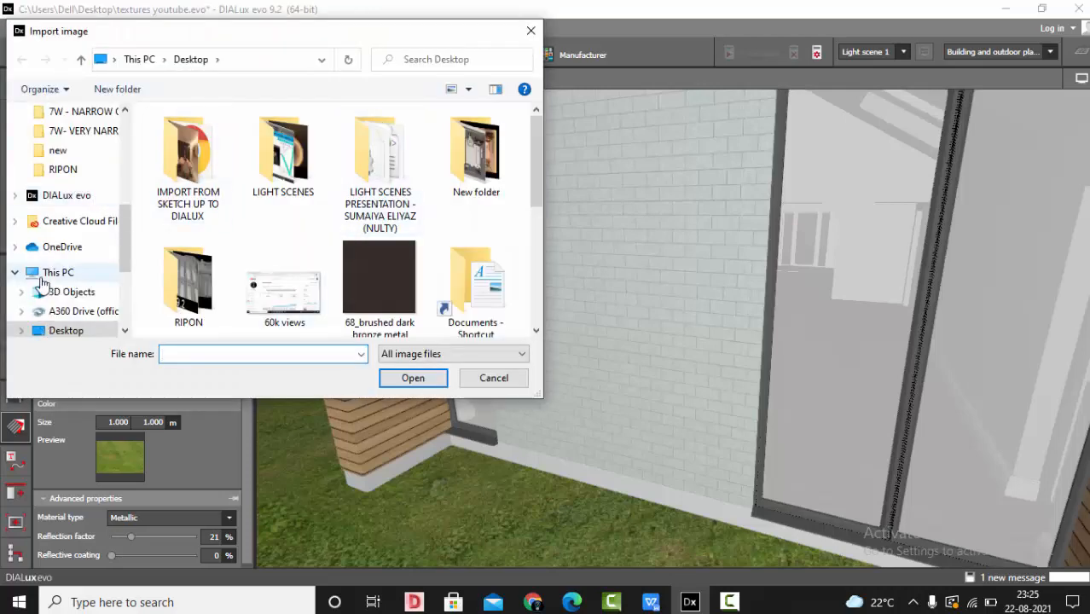
{"action": "scroll", "coordinate": [68, 317], "scroll_direction": "down", "scroll_amount": 1}
{"action": "left_click", "coordinate": [70, 312]}
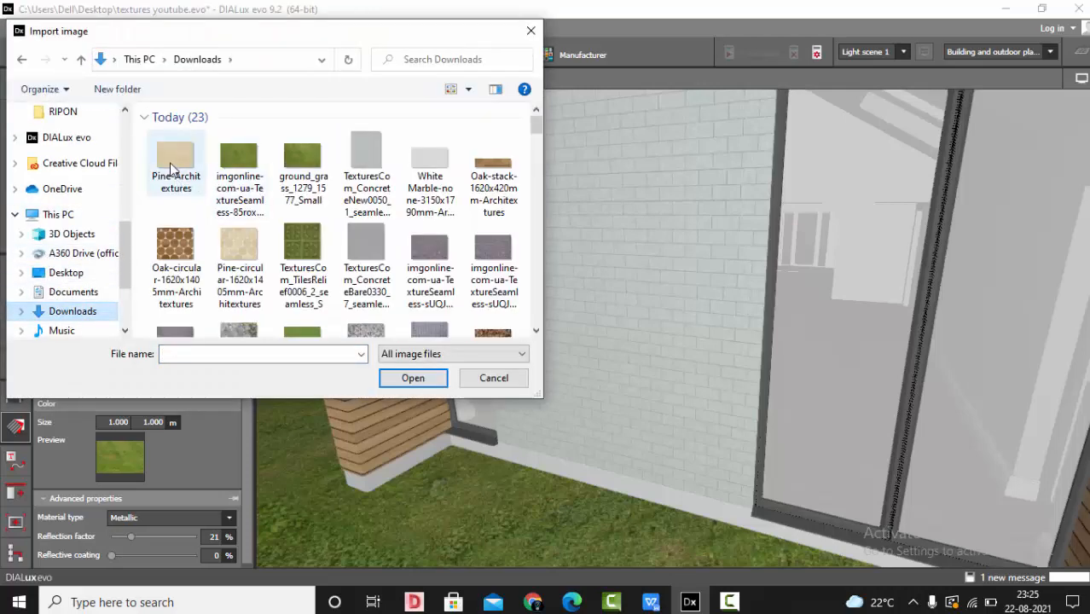
{"action": "double_click", "coordinate": [170, 166]}
Apply the pine texture material to the brick-patterned gable wall between the extension's windows and inspect it up close and from farther away
{"action": "left_click", "coordinate": [621, 261]}
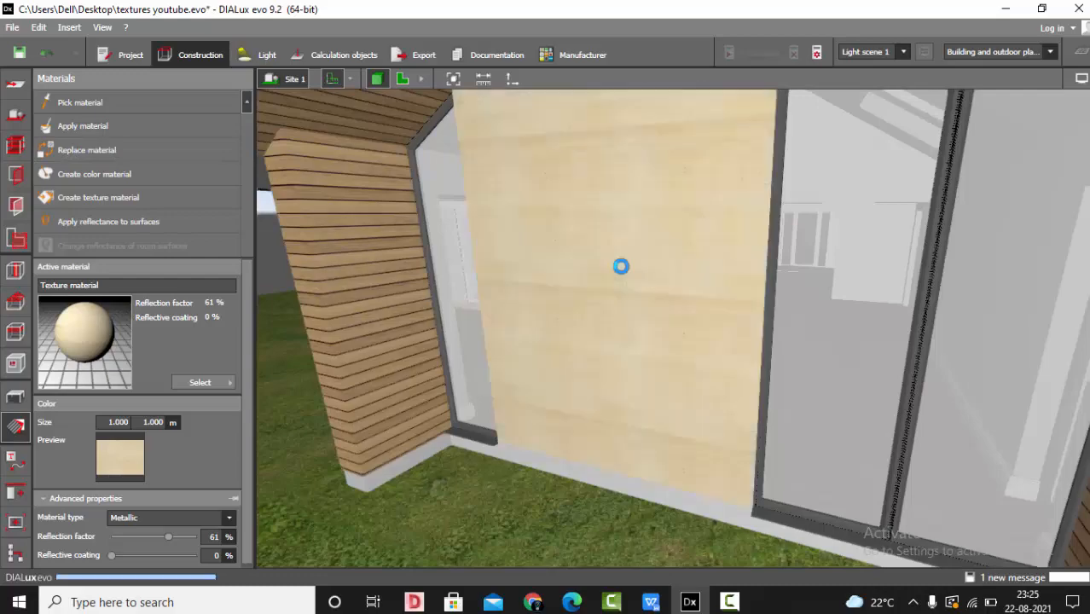
{"action": "right_click_drag", "start_coordinate": [639, 256], "coordinate": [648, 181]}
{"action": "scroll", "coordinate": [649, 181], "scroll_direction": "up", "scroll_amount": 5}
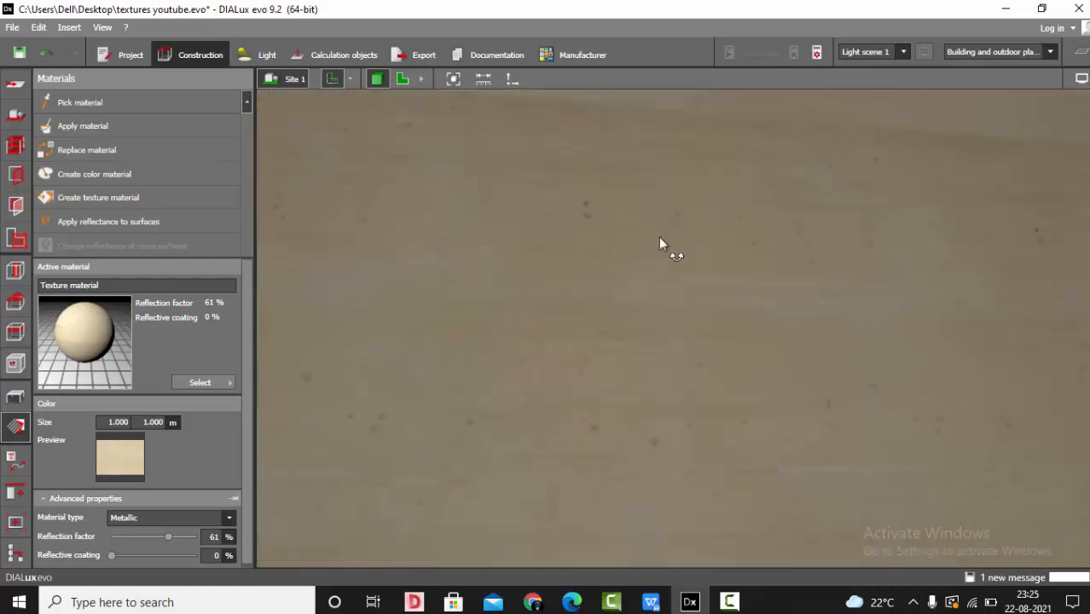
{"action": "right_click_drag", "start_coordinate": [658, 237], "coordinate": [598, 300]}
{"action": "scroll", "coordinate": [684, 265], "scroll_direction": "down", "scroll_amount": 5}
{"action": "scroll", "coordinate": [654, 227], "scroll_direction": "up", "scroll_amount": 3}
{"action": "mouse_move", "coordinate": [655, 227]}
{"action": "right_mouse_down"}
{"action": "mouse_move", "coordinate": [693, 242]}
{"action": "mouse_move", "coordinate": [662, 226]}
{"action": "right_mouse_up"}
{"action": "scroll", "coordinate": [674, 257], "scroll_direction": "down", "scroll_amount": 5}
{"action": "scroll", "coordinate": [667, 257], "scroll_direction": "up", "scroll_amount": 3}
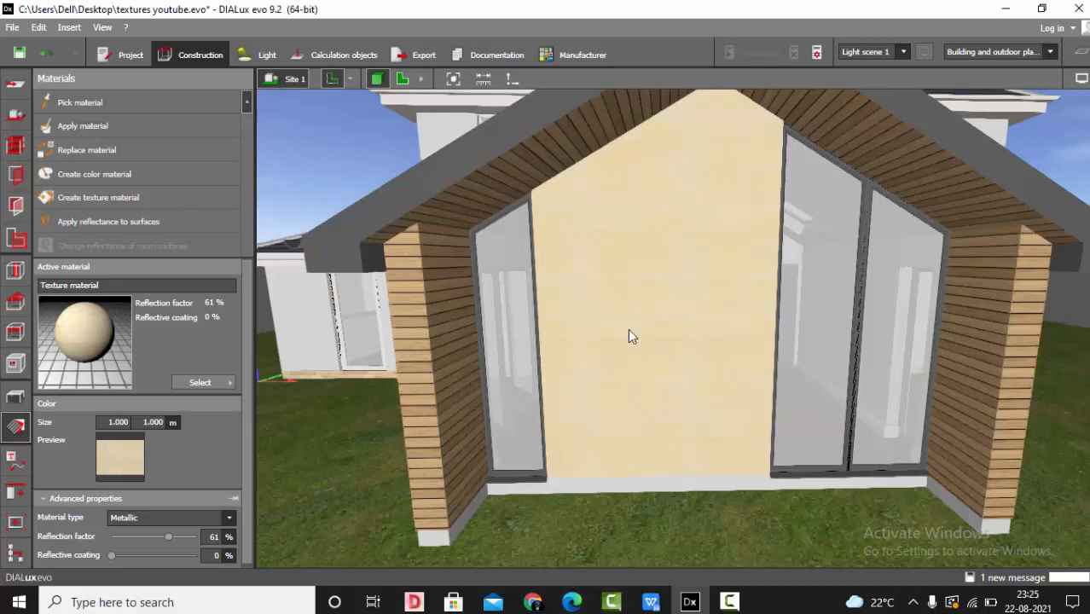
Switch back to the browser, open the Pine texture in the Architextures editor and set its pattern to Stack
{"action": "left_click", "coordinate": [532, 602]}
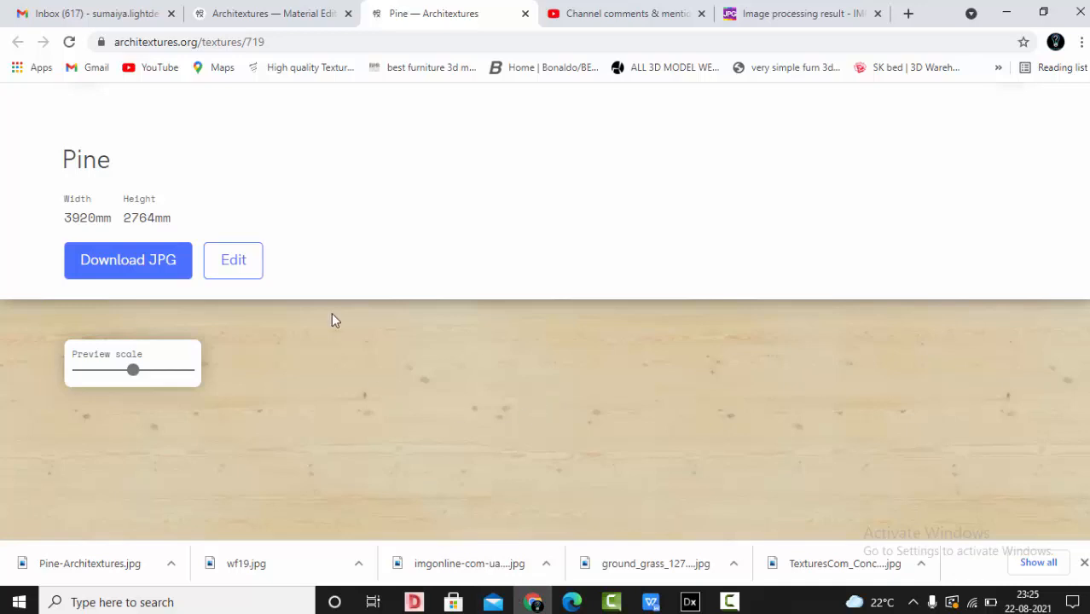
{"action": "left_click", "coordinate": [232, 268]}
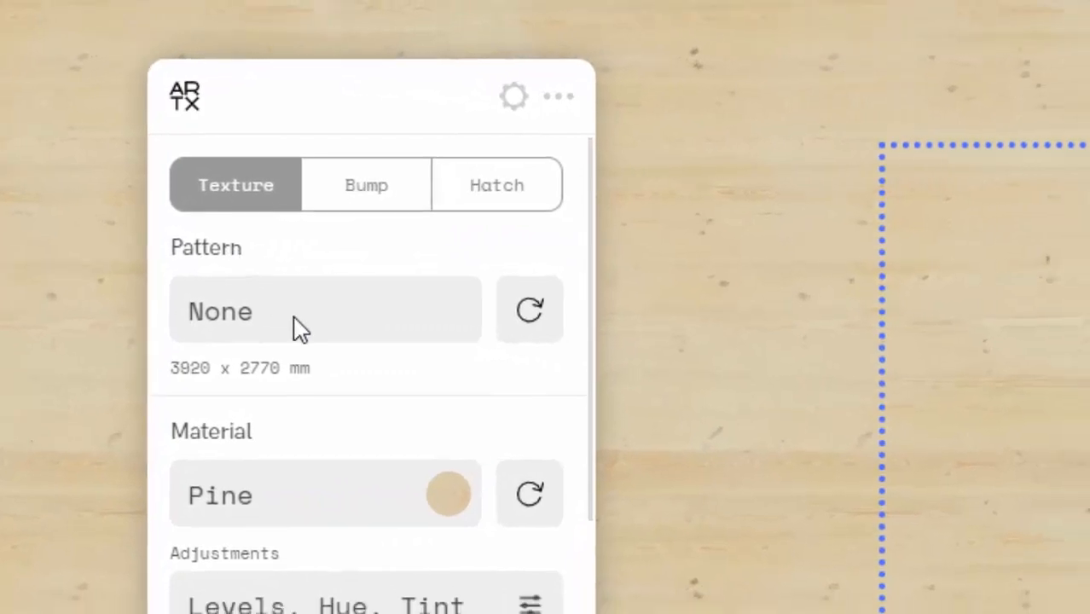
{"action": "left_click", "coordinate": [300, 328]}
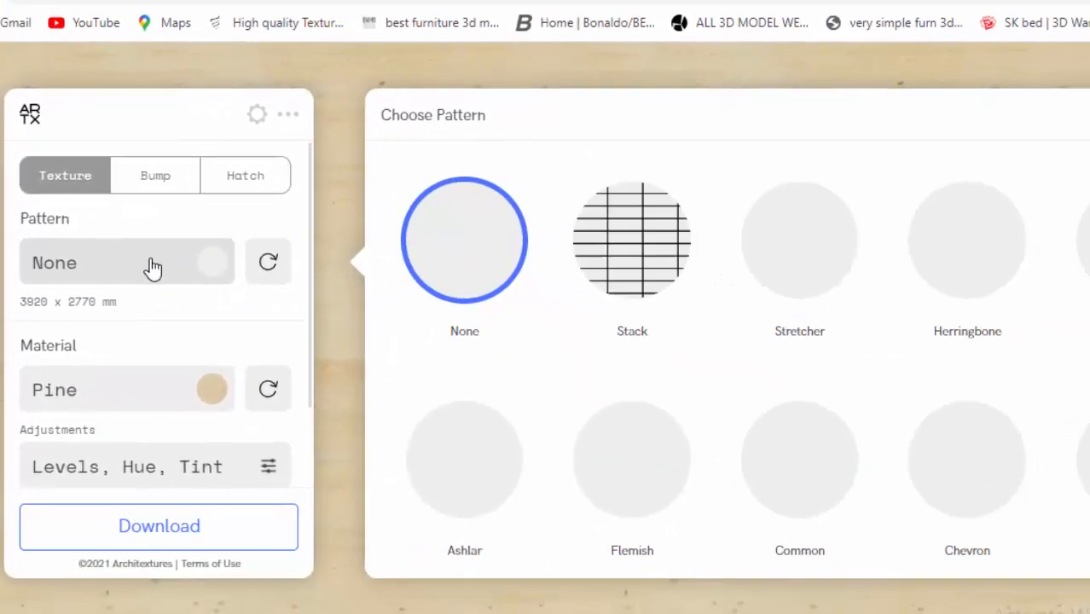
{"action": "left_click", "coordinate": [635, 238]}
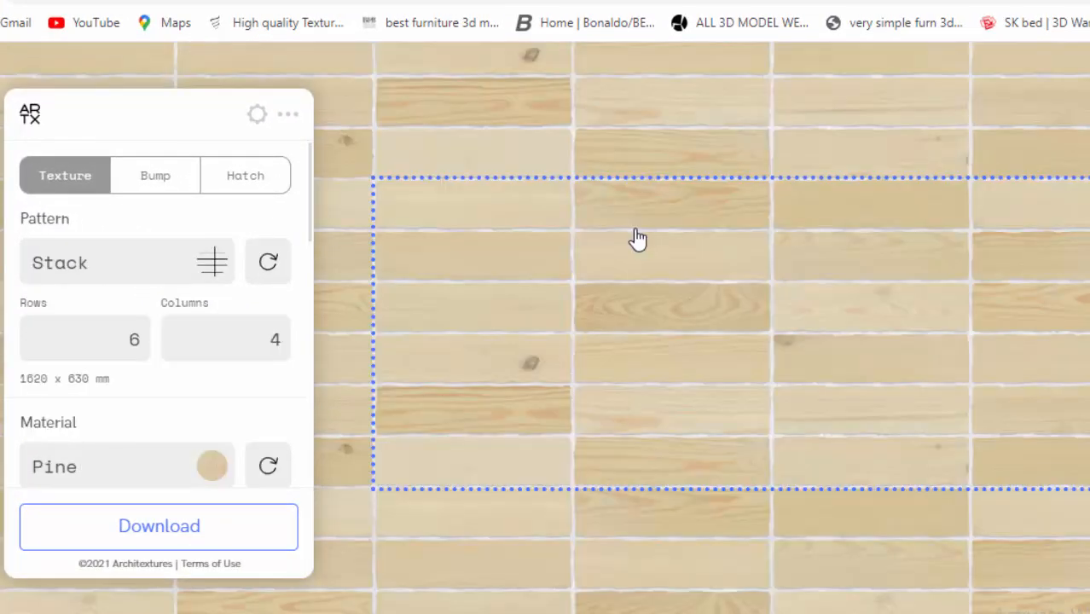
Browse the available patterns and change the Pine texture's pattern to Circular
{"action": "left_click", "coordinate": [227, 273]}
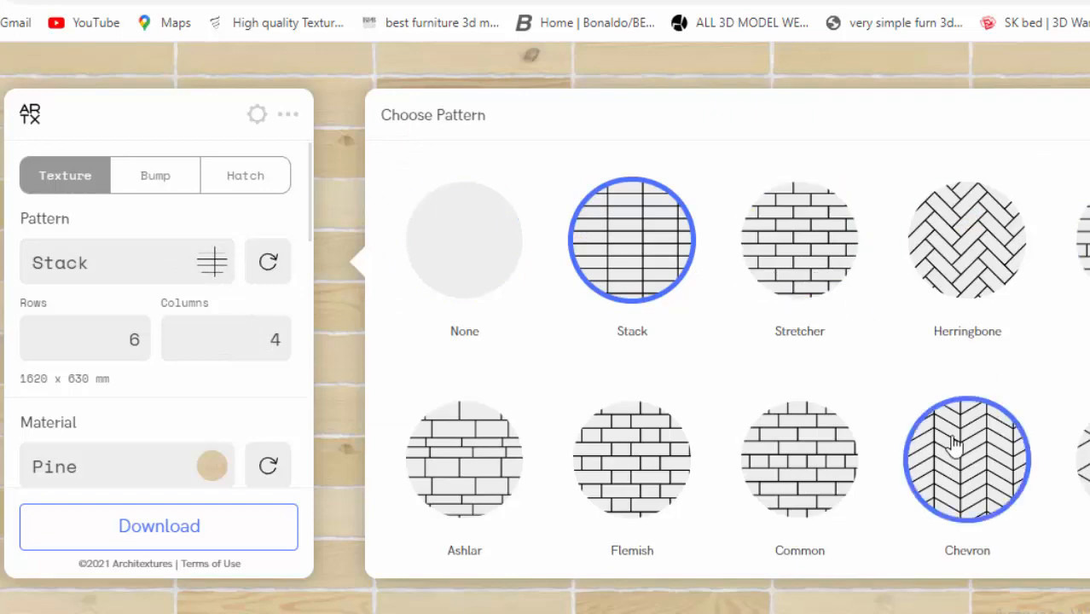
{"action": "scroll", "coordinate": [887, 332], "scroll_direction": "down", "scroll_amount": 3}
{"action": "scroll", "coordinate": [889, 333], "scroll_direction": "down", "scroll_amount": 1}
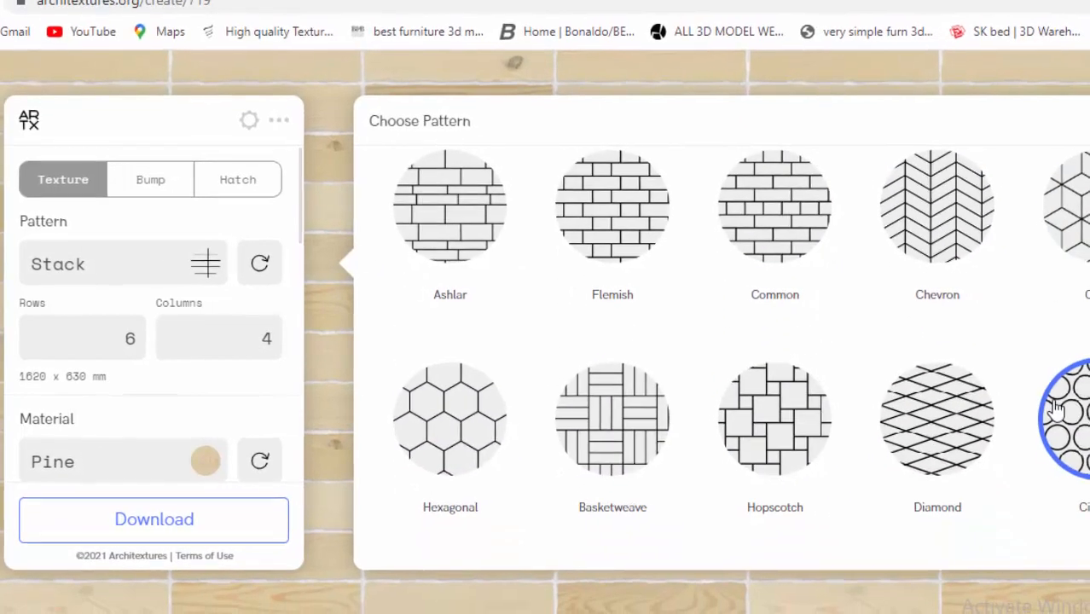
{"action": "left_click", "coordinate": [1021, 432]}
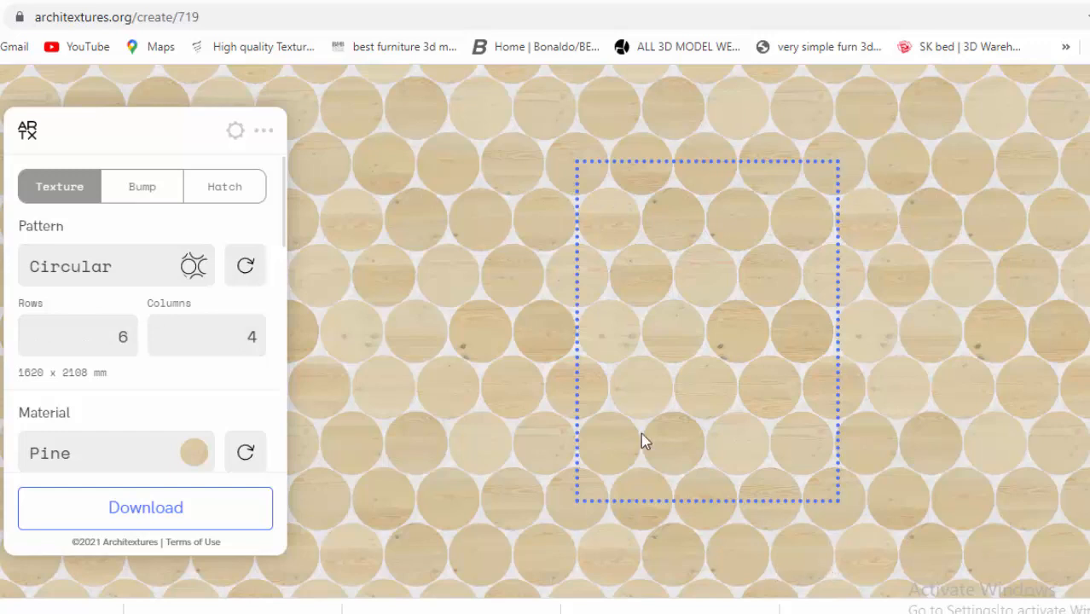
Set the circular pattern to 10 rows and 5 columns
{"action": "double_click", "coordinate": [88, 341]}
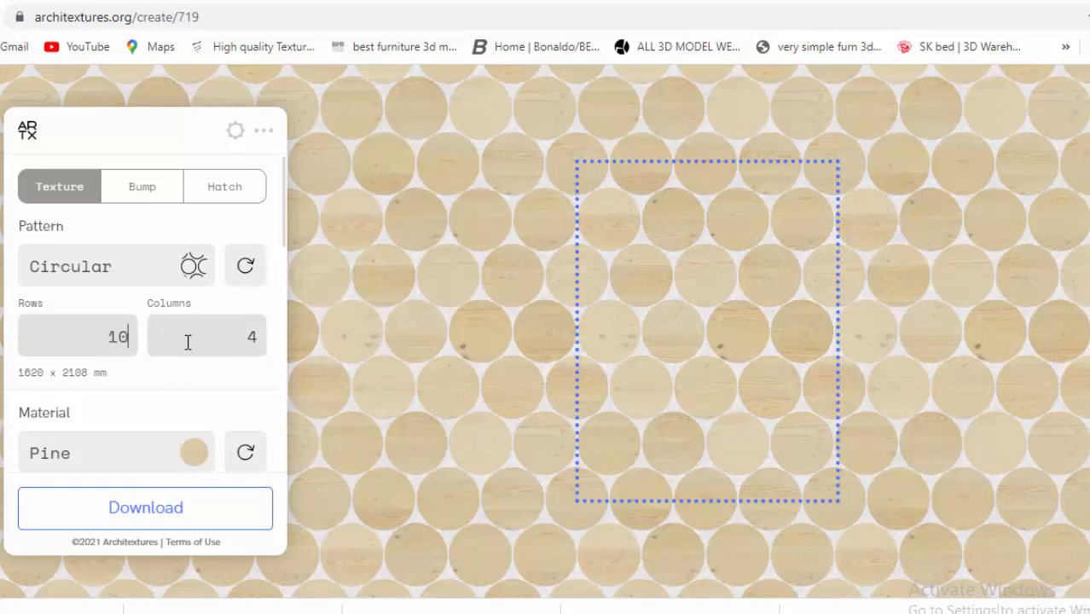
{"action": "type", "text": "10"}
{"action": "key", "text": "Return"}
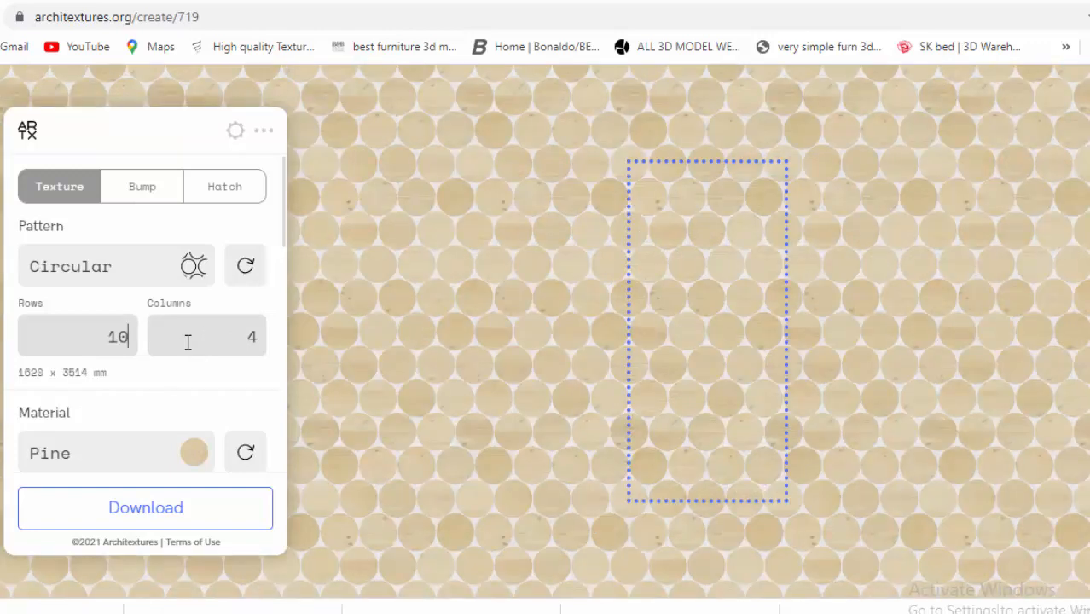
{"action": "double_click", "coordinate": [246, 345]}
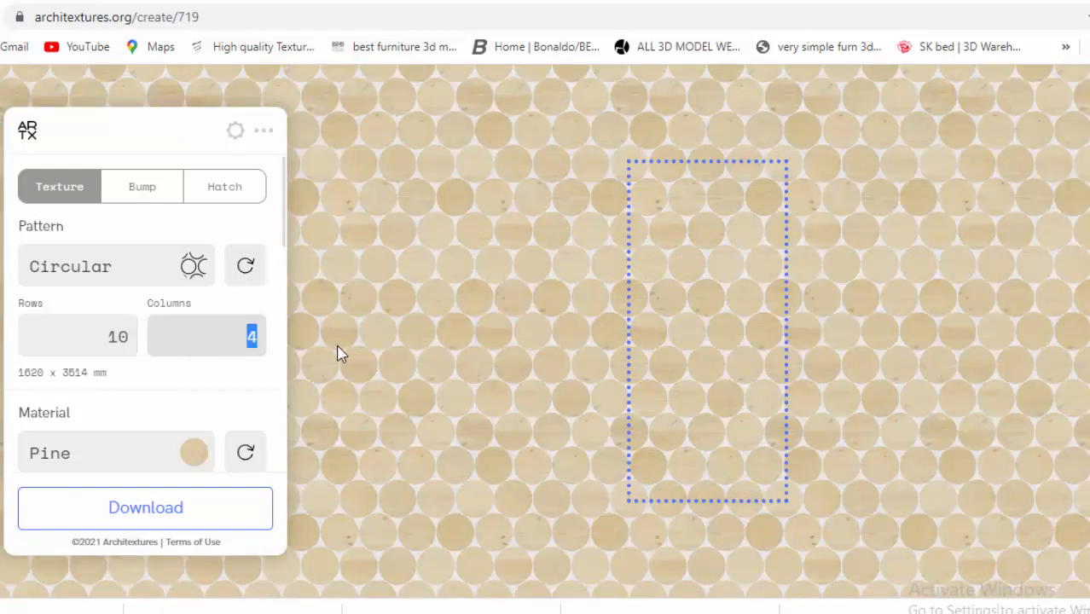
{"action": "type", "text": "5"}
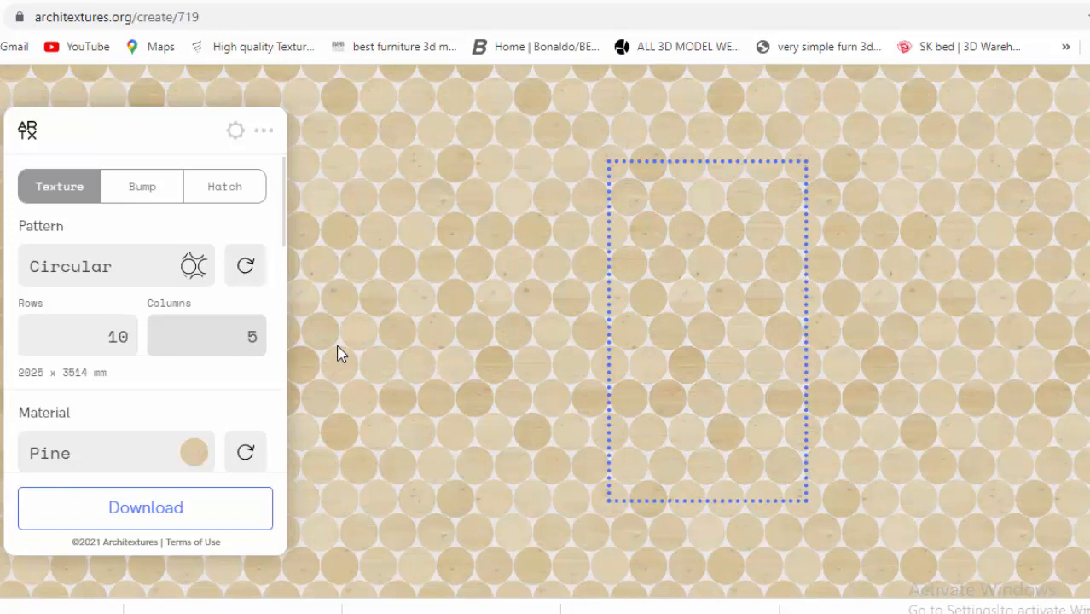
Look into the material choices, try inverting the pine tiles' colors in the tile adjustments and revert the inversion
{"action": "left_click", "coordinate": [111, 449]}
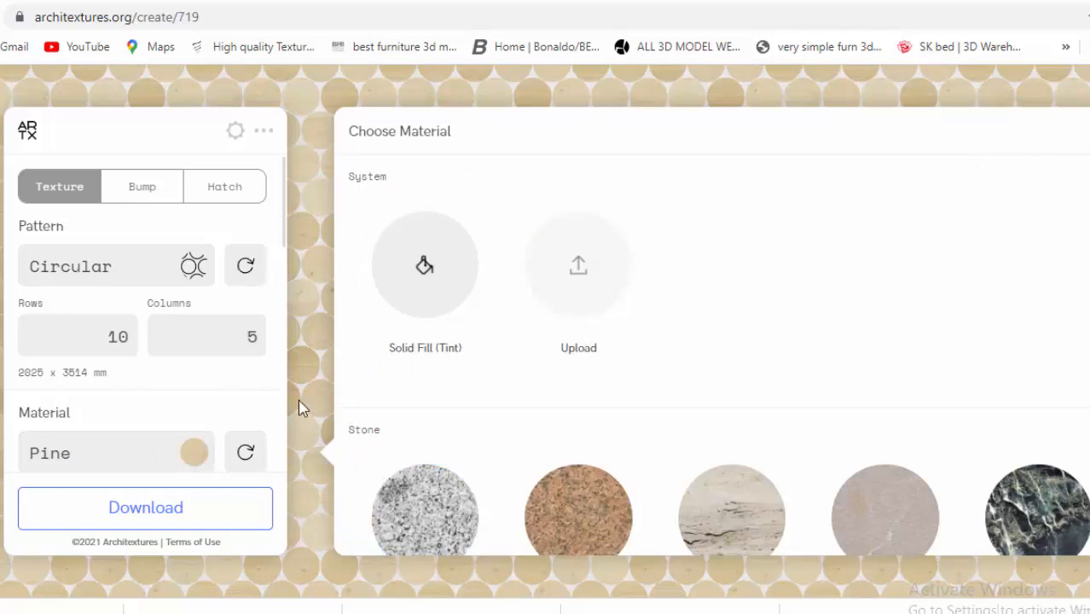
{"action": "left_click", "coordinate": [311, 341]}
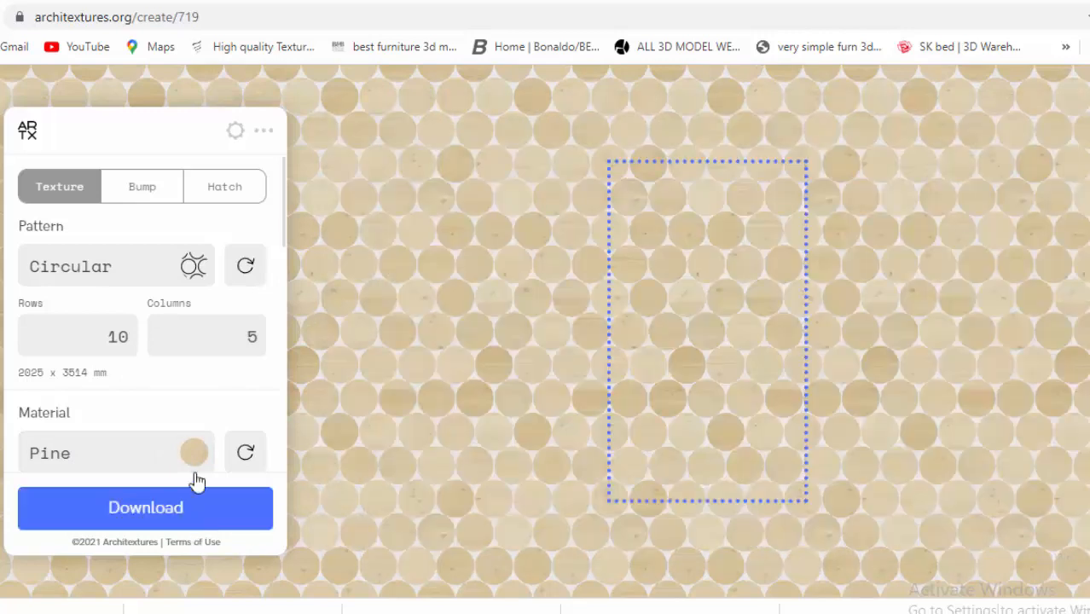
{"action": "scroll", "coordinate": [186, 426], "scroll_direction": "down", "scroll_amount": 2}
{"action": "scroll", "coordinate": [44, 371], "scroll_direction": "down", "scroll_amount": 2}
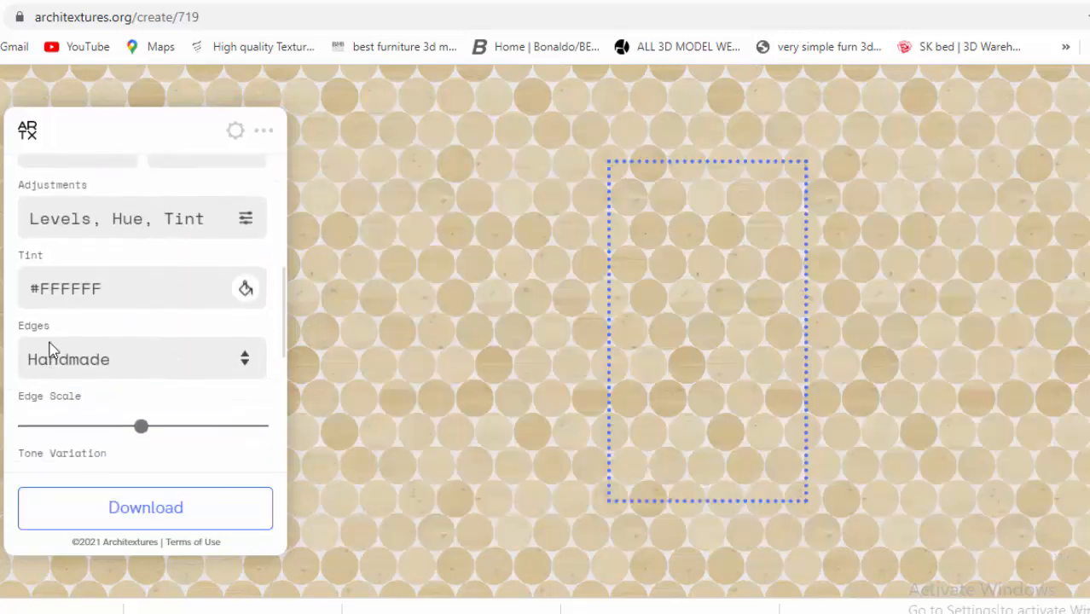
{"action": "left_click", "coordinate": [245, 220]}
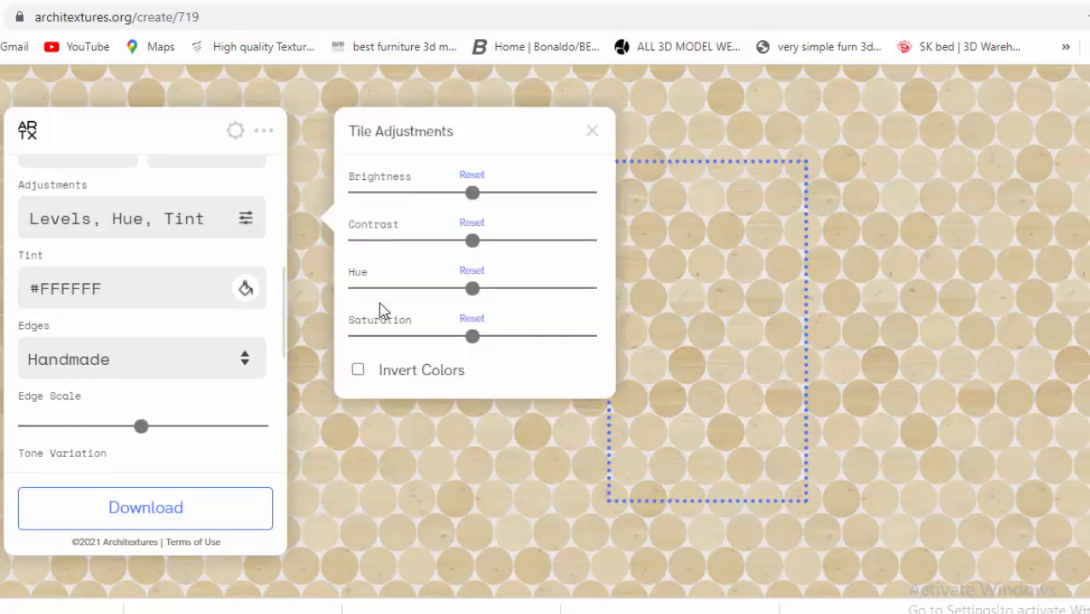
{"action": "left_click", "coordinate": [359, 373]}
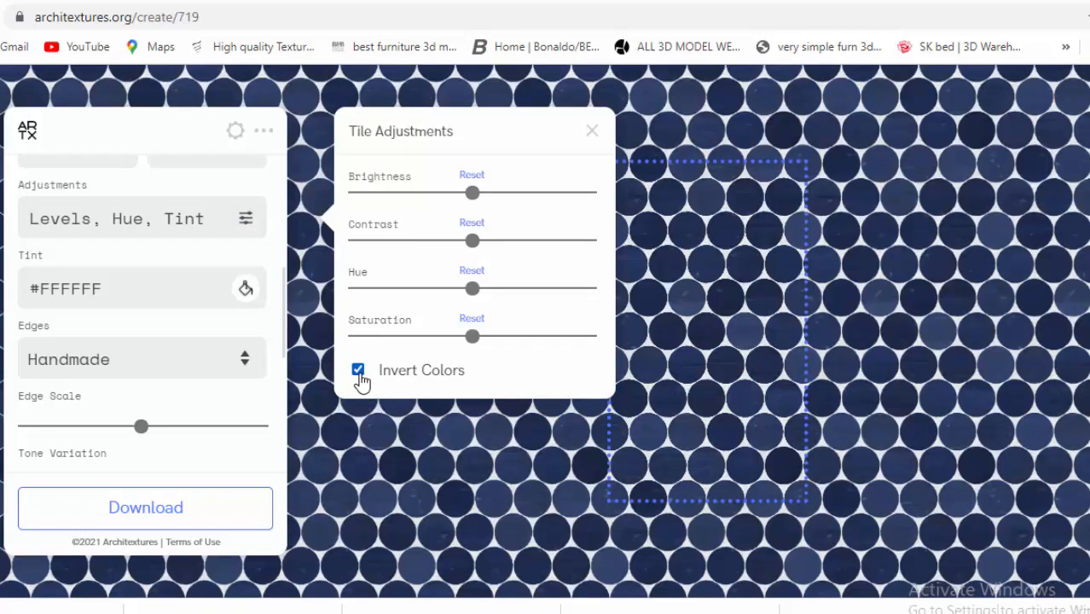
{"action": "left_click", "coordinate": [358, 372]}
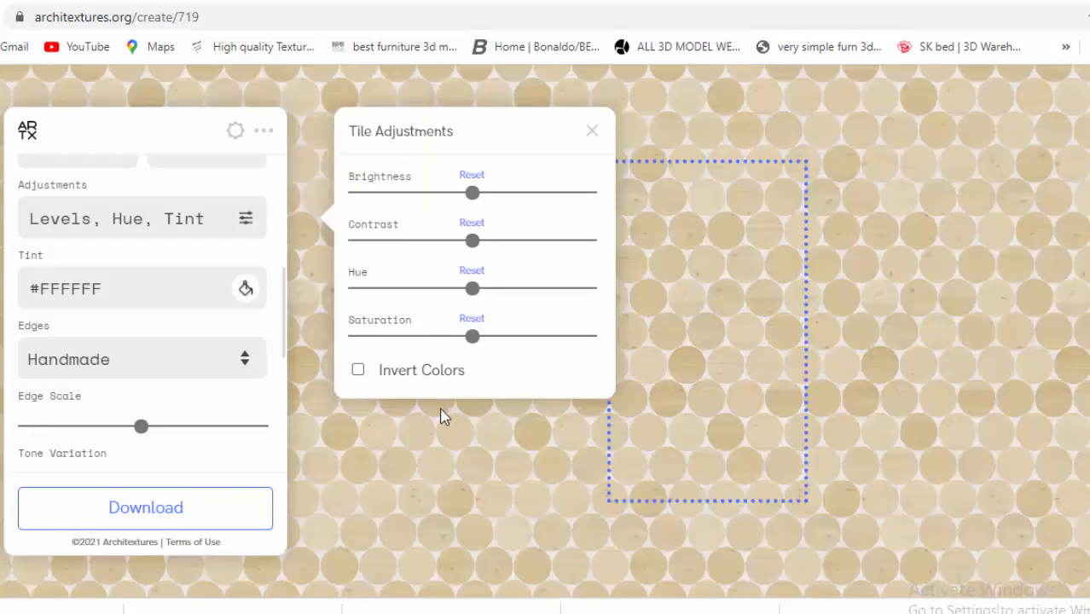
{"action": "left_click", "coordinate": [590, 133]}
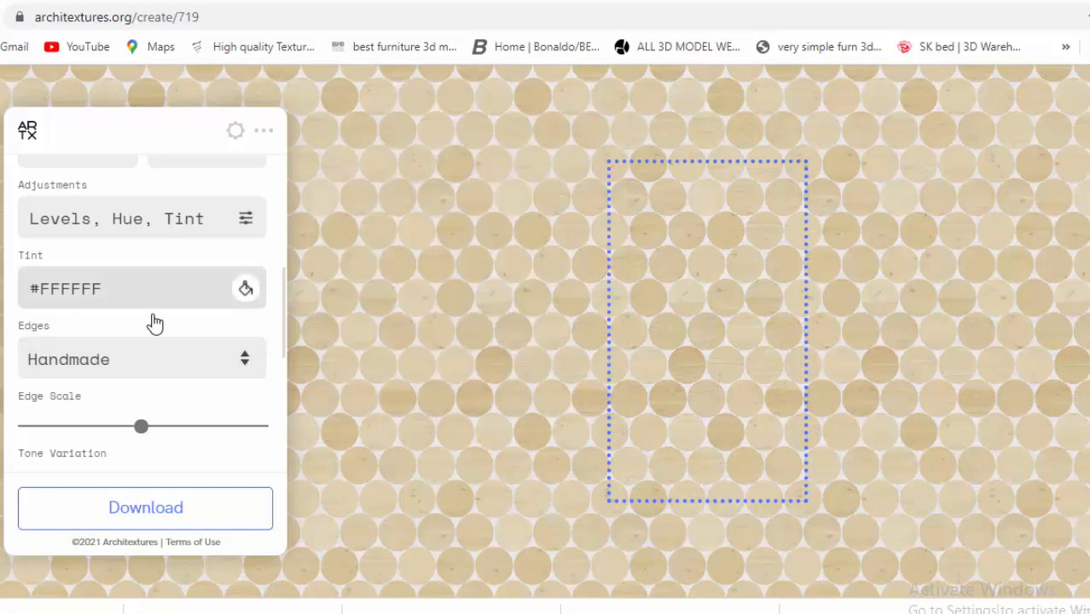
Review the edge, tone variation and joint settings, and download the circular Pine texture as a sample-size JPG texture map
{"action": "scroll", "coordinate": [128, 302], "scroll_direction": "down", "scroll_amount": 3}
{"action": "scroll", "coordinate": [118, 292], "scroll_direction": "down", "scroll_amount": 1}
{"action": "scroll", "coordinate": [75, 309], "scroll_direction": "up", "scroll_amount": 3}
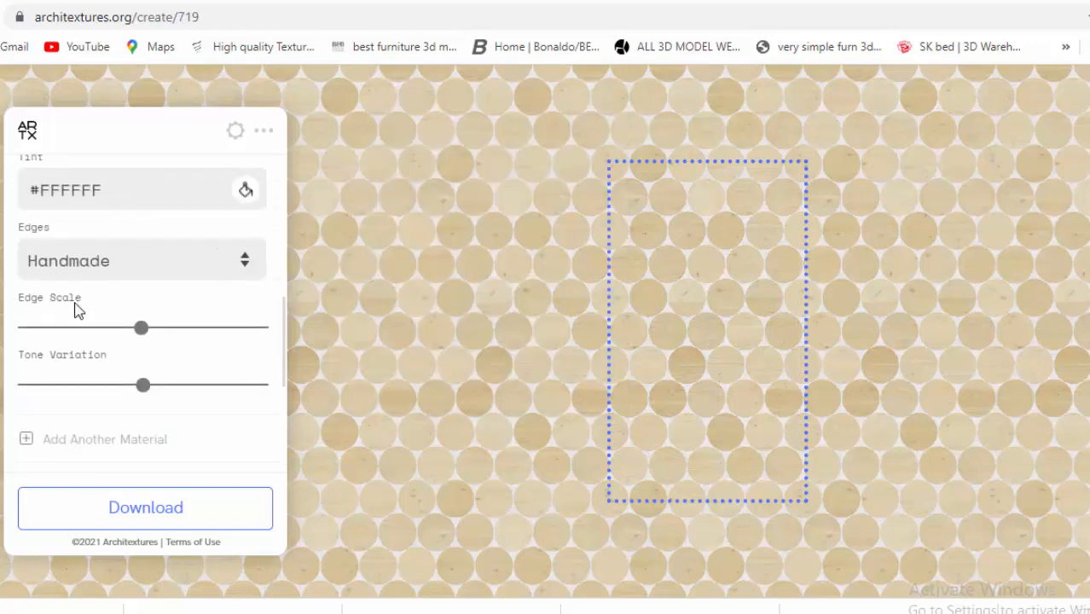
{"action": "scroll", "coordinate": [96, 314], "scroll_direction": "down", "scroll_amount": 1}
{"action": "scroll", "coordinate": [97, 314], "scroll_direction": "down", "scroll_amount": 2}
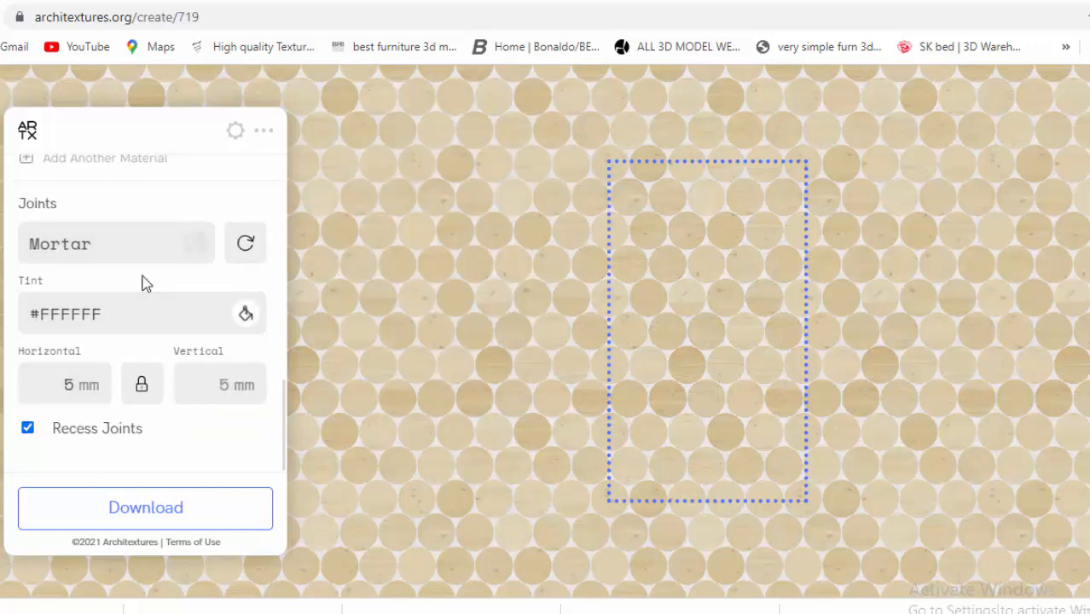
{"action": "scroll", "coordinate": [144, 284], "scroll_direction": "up", "scroll_amount": 3}
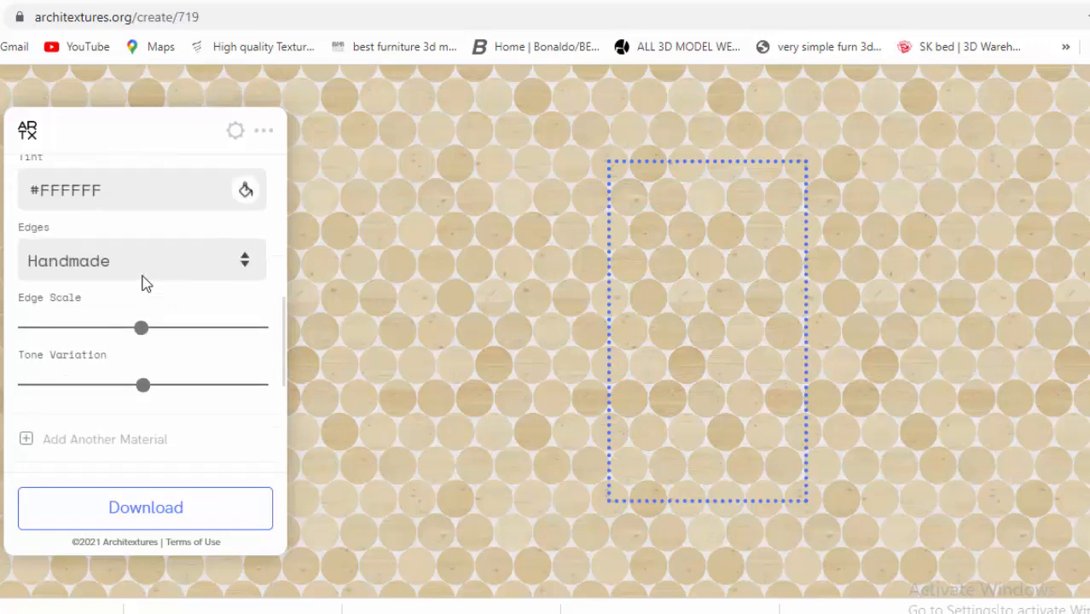
{"action": "scroll", "coordinate": [143, 284], "scroll_direction": "down", "scroll_amount": 2}
{"action": "scroll", "coordinate": [143, 284], "scroll_direction": "down", "scroll_amount": 1}
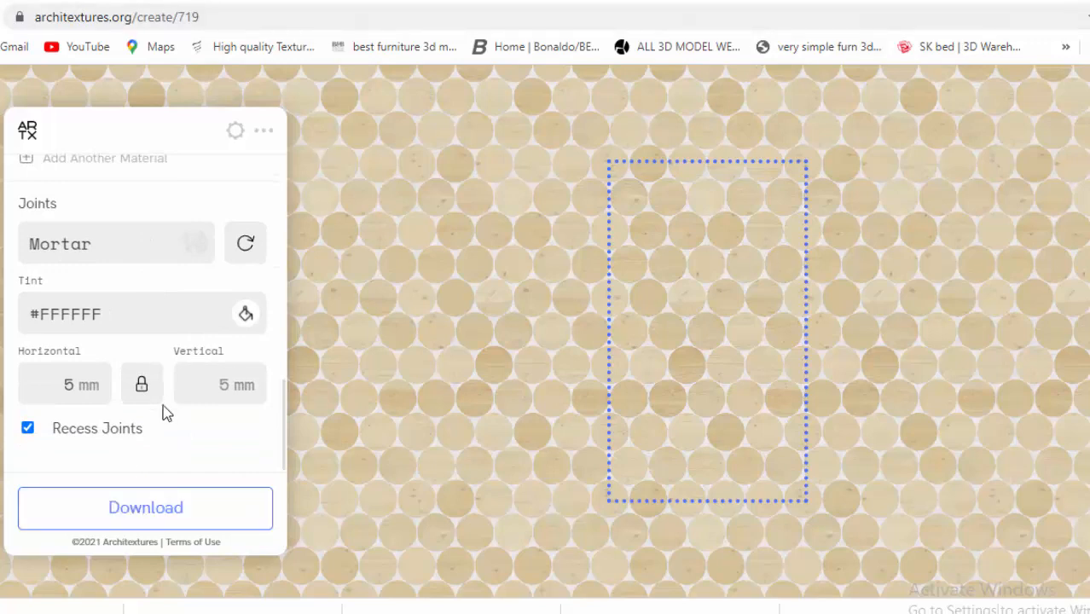
{"action": "left_click", "coordinate": [126, 523]}
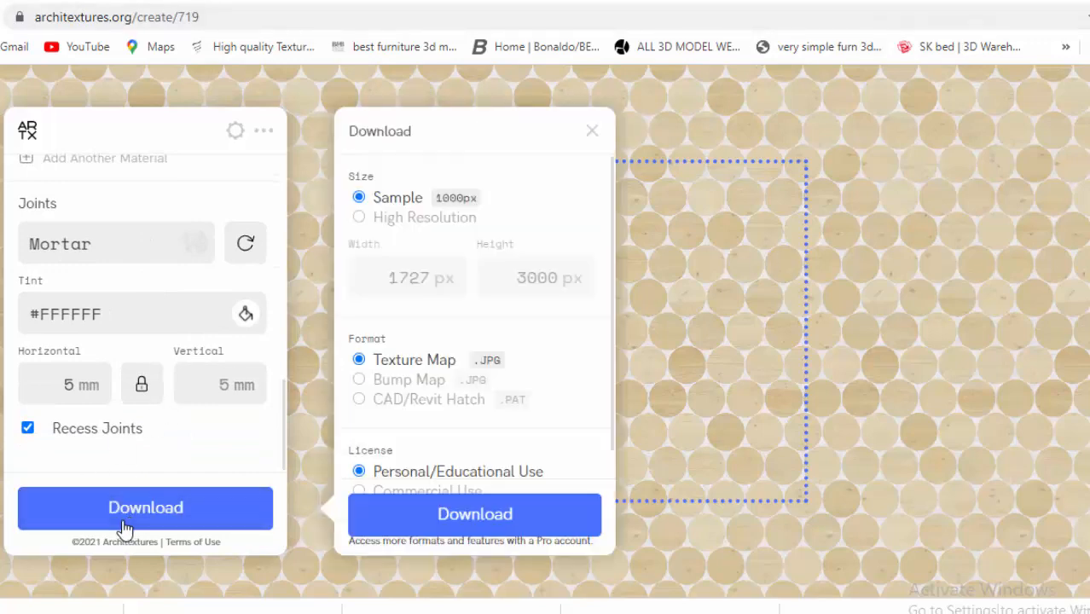
{"action": "left_click", "coordinate": [481, 523]}
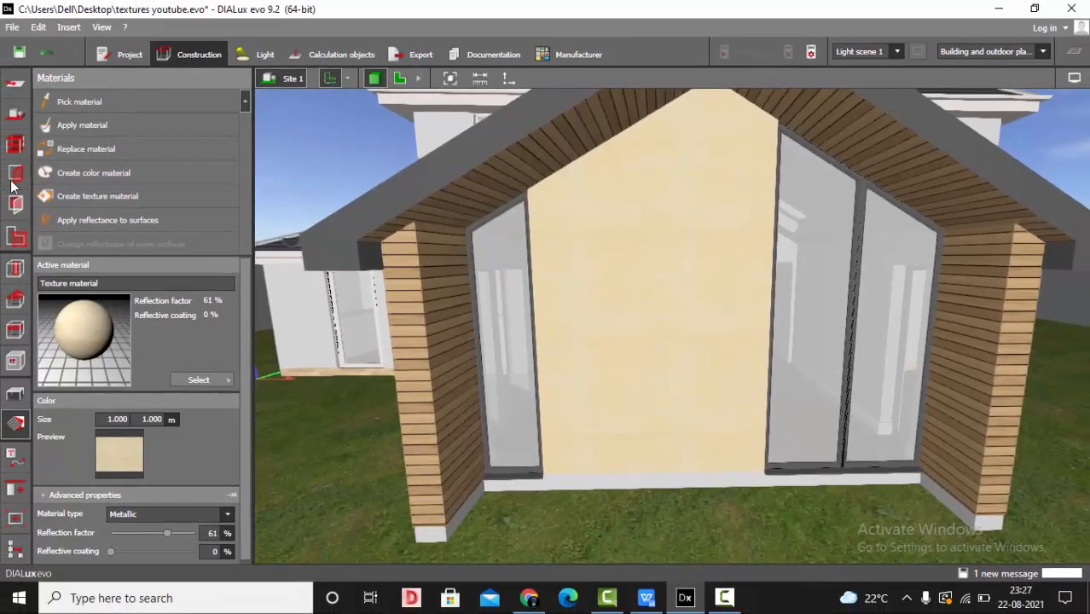
Switch to DIALux evo, create a texture material from the Pine-circular image in Downloads and apply it to the gable wall
{"action": "left_click", "coordinate": [94, 195]}
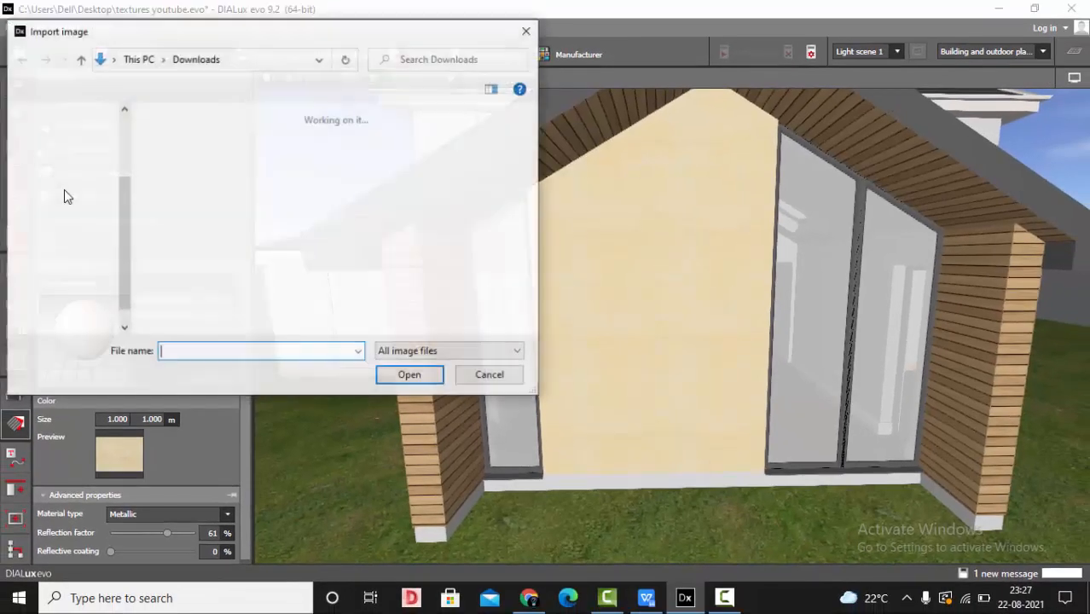
{"action": "left_click", "coordinate": [175, 156]}
{"action": "double_click", "coordinate": [176, 153]}
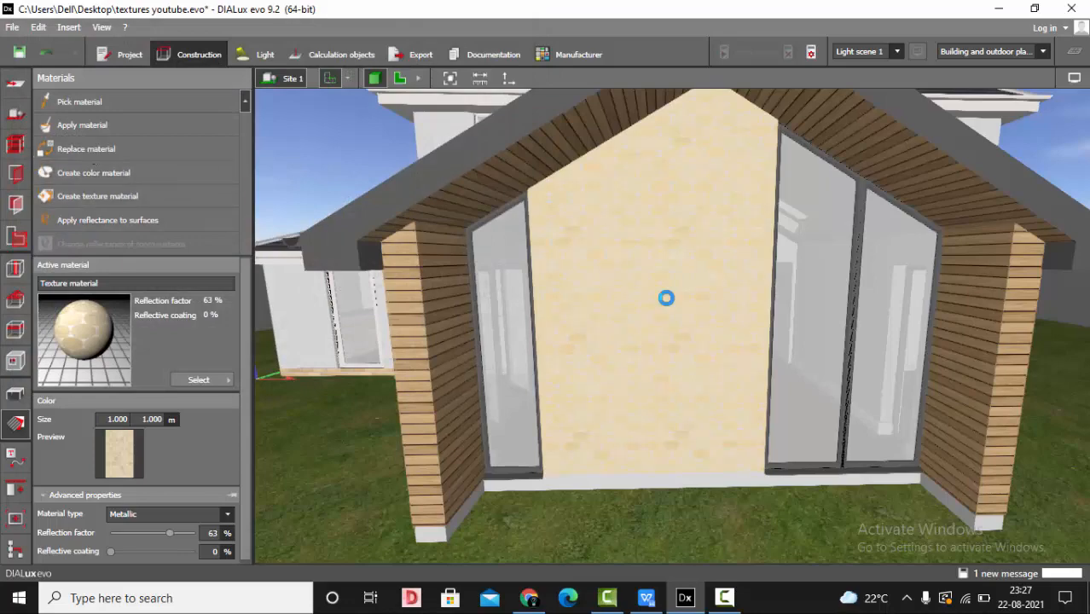
Inspect the circular pine texture on the gable wall up close and from farther away
{"action": "right_click_drag", "start_coordinate": [667, 301], "coordinate": [692, 323]}
{"action": "scroll", "coordinate": [632, 224], "scroll_direction": "up", "scroll_amount": 3}
{"action": "scroll", "coordinate": [679, 307], "scroll_direction": "down", "scroll_amount": 3}
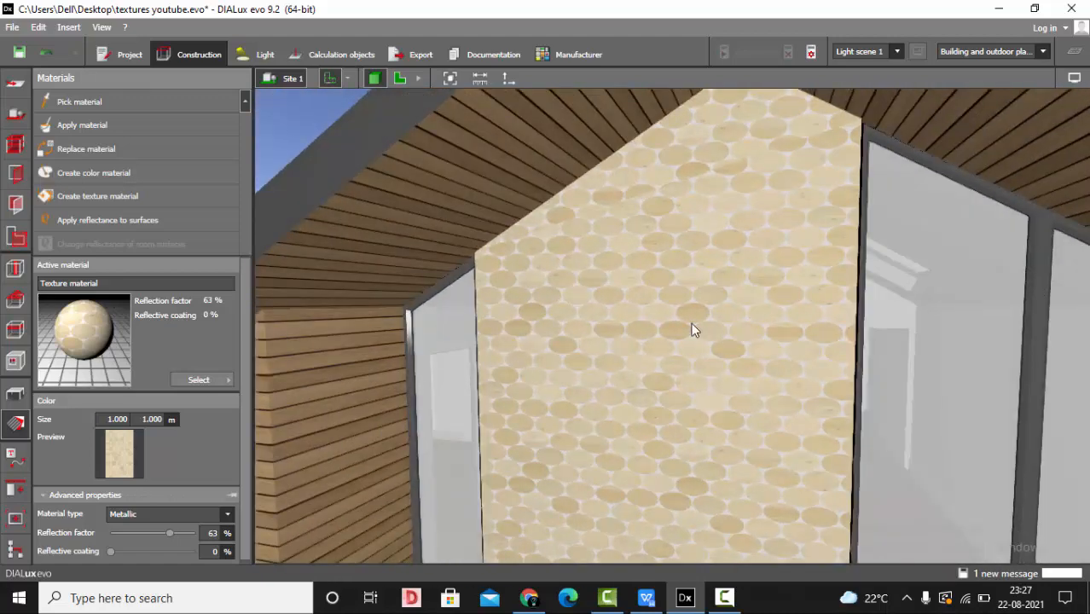
{"action": "scroll", "coordinate": [691, 323], "scroll_direction": "down", "scroll_amount": 5}
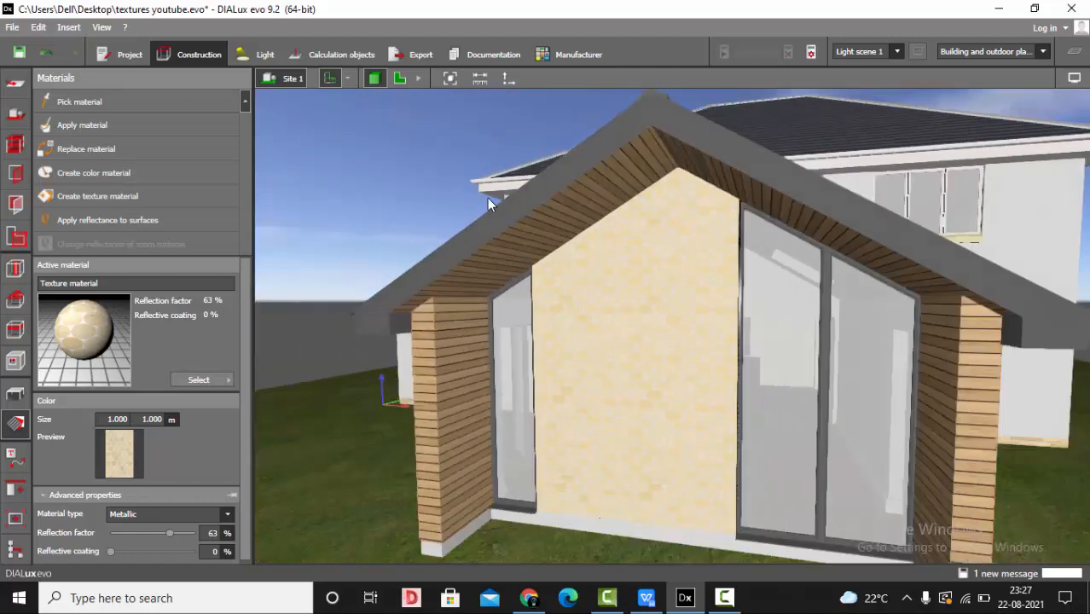
{"action": "right_click_drag", "start_coordinate": [487, 198], "coordinate": [571, 432]}
{"action": "scroll", "coordinate": [562, 210], "scroll_direction": "up", "scroll_amount": 3}
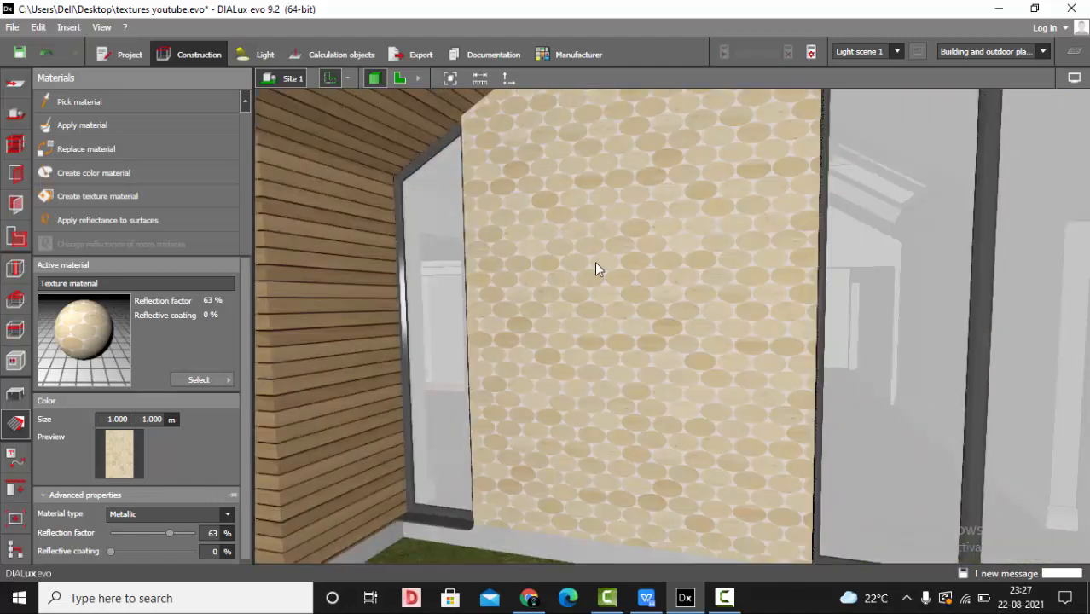
Switch back to the Architextures editor in the browser, look through the stone and timber materials and set the material to Douglas Fir
{"action": "left_click", "coordinate": [531, 595]}
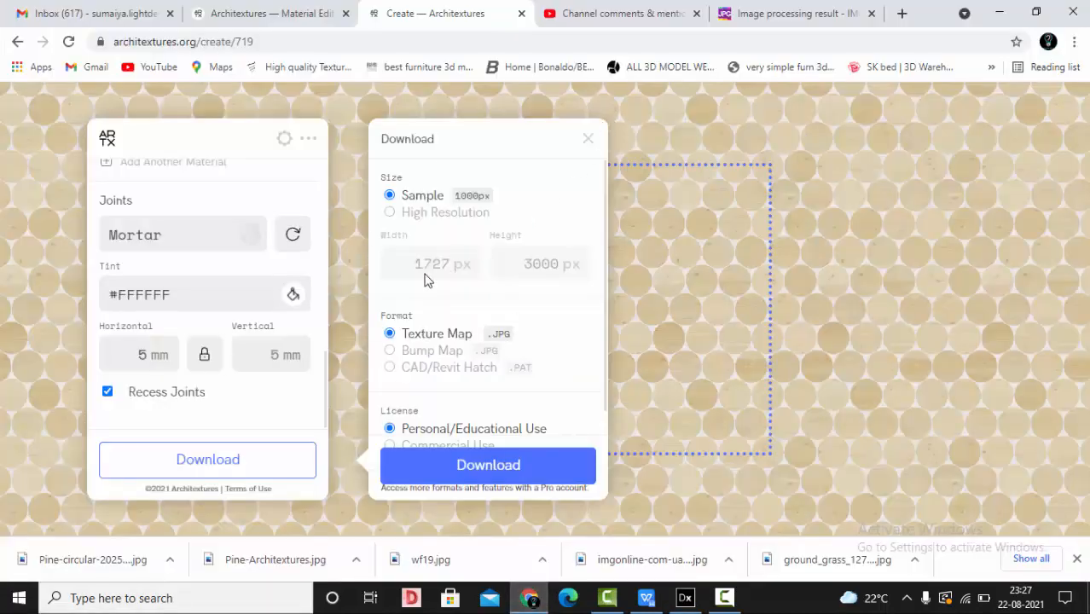
{"action": "scroll", "coordinate": [170, 251], "scroll_direction": "down", "scroll_amount": 1}
{"action": "scroll", "coordinate": [189, 294], "scroll_direction": "up", "scroll_amount": 5}
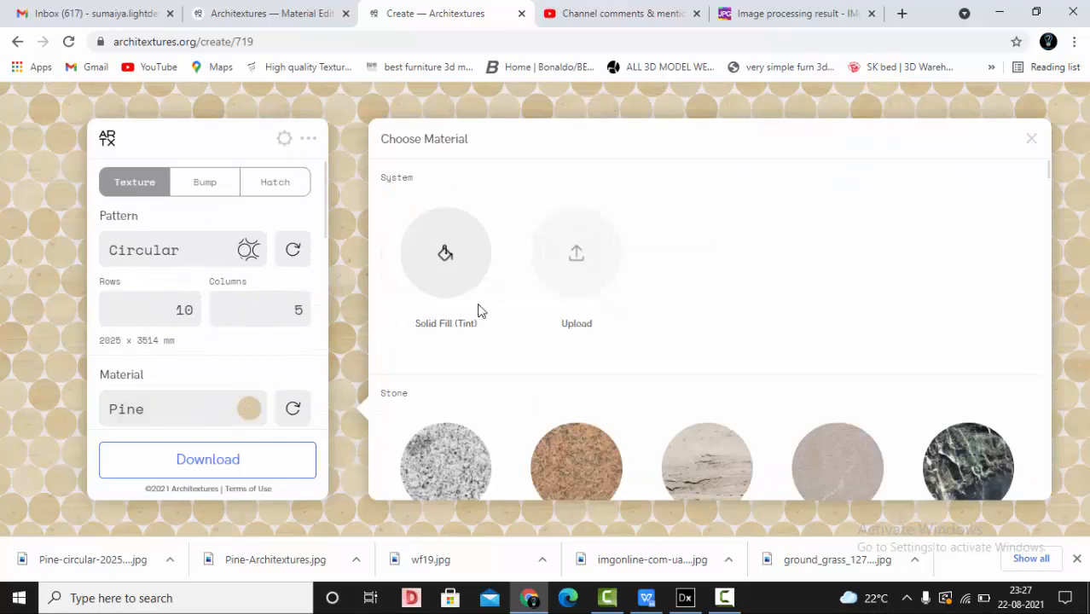
{"action": "scroll", "coordinate": [480, 313], "scroll_direction": "down", "scroll_amount": 2}
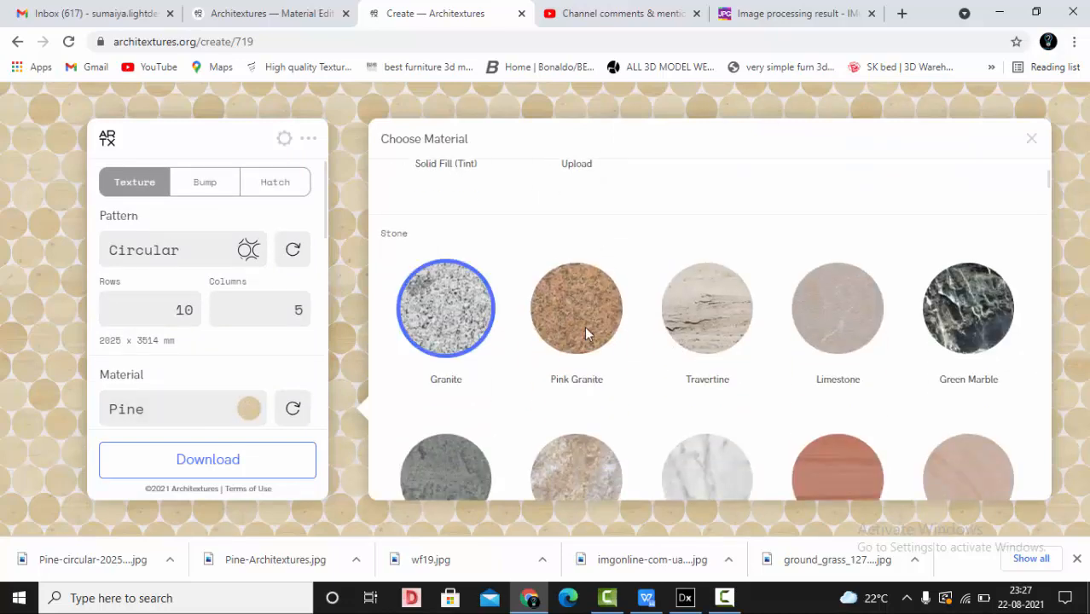
{"action": "scroll", "coordinate": [588, 350], "scroll_direction": "down", "scroll_amount": 3}
{"action": "scroll", "coordinate": [600, 363], "scroll_direction": "down", "scroll_amount": 3}
{"action": "scroll", "coordinate": [599, 362], "scroll_direction": "down", "scroll_amount": 7}
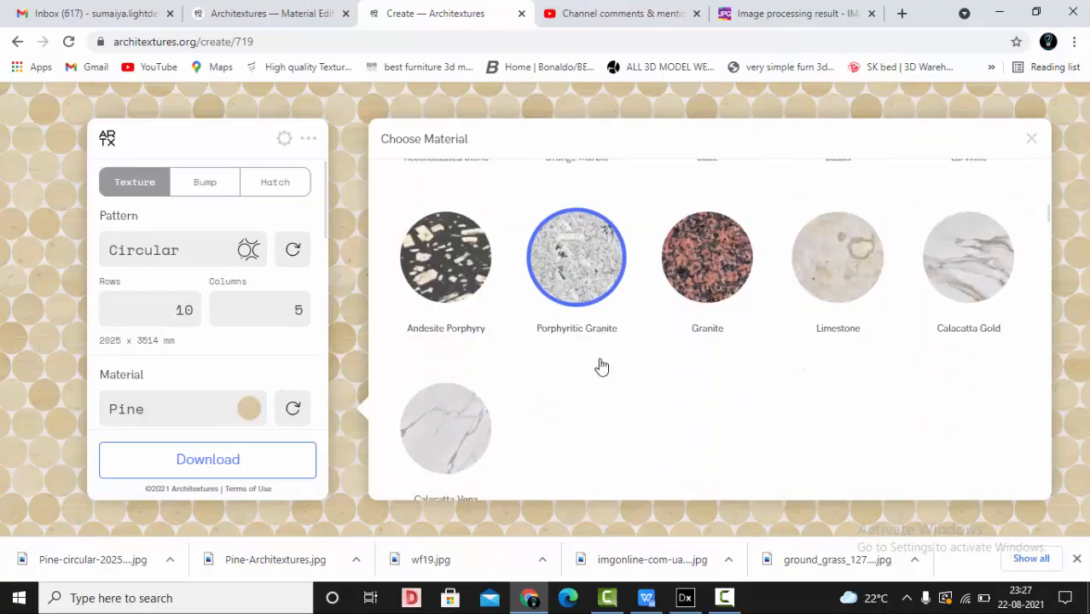
{"action": "scroll", "coordinate": [600, 366], "scroll_direction": "down", "scroll_amount": 8}
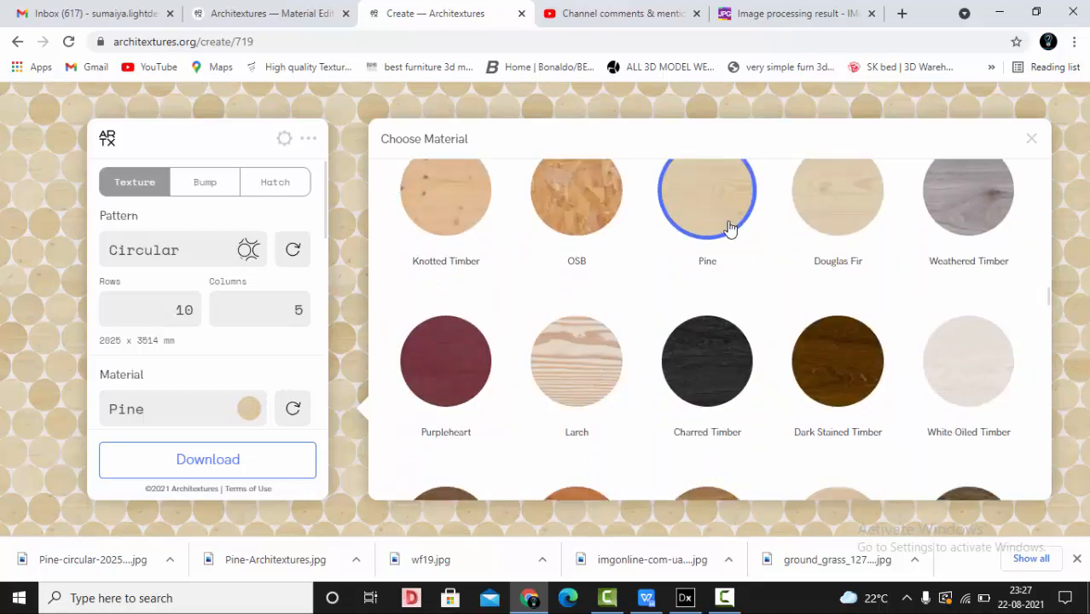
{"action": "left_click", "coordinate": [836, 213]}
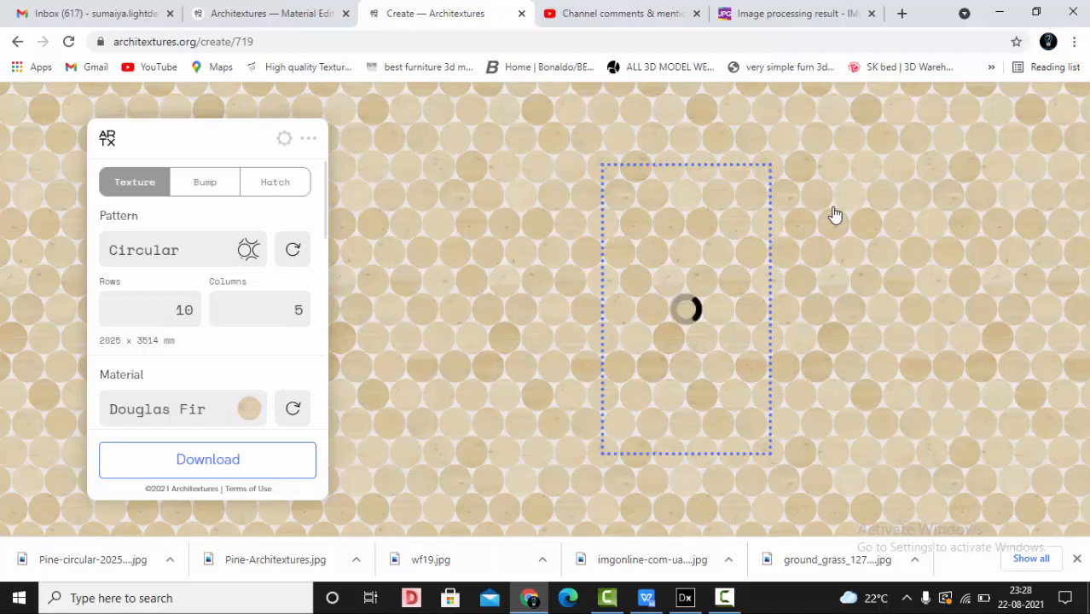
Change the circular texture's material to Oak and download it as a sample-size JPG texture map
{"action": "left_click", "coordinate": [255, 414]}
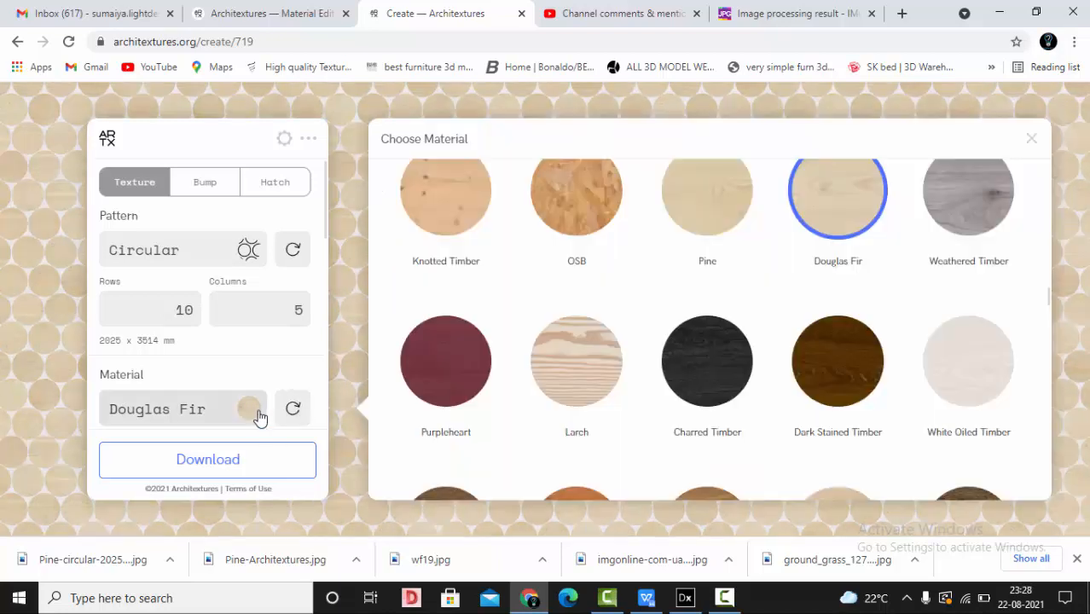
{"action": "scroll", "coordinate": [831, 380], "scroll_direction": "down", "scroll_amount": 3}
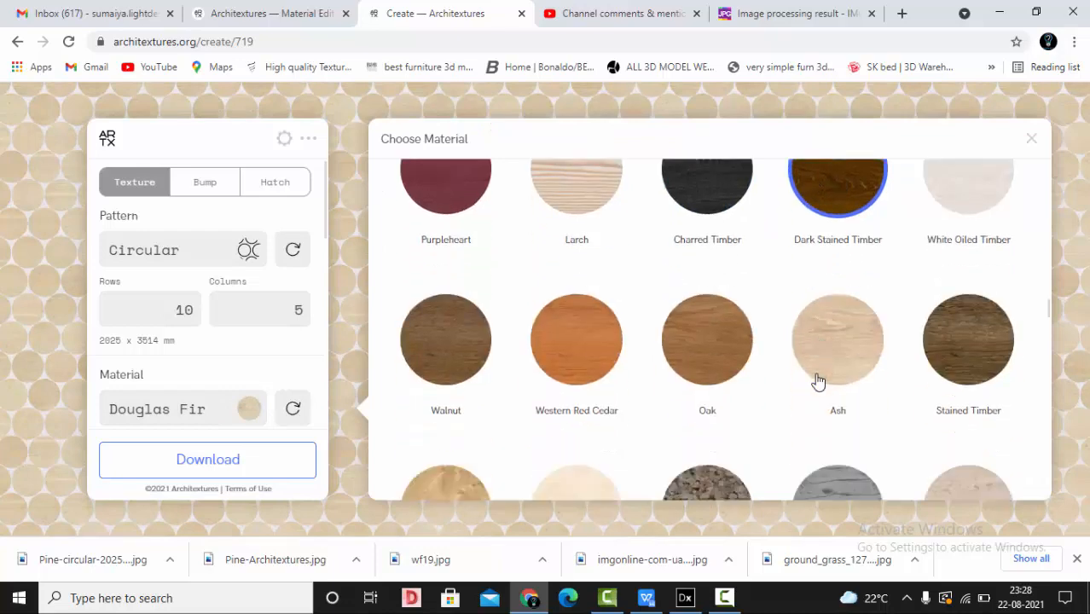
{"action": "left_click", "coordinate": [707, 311]}
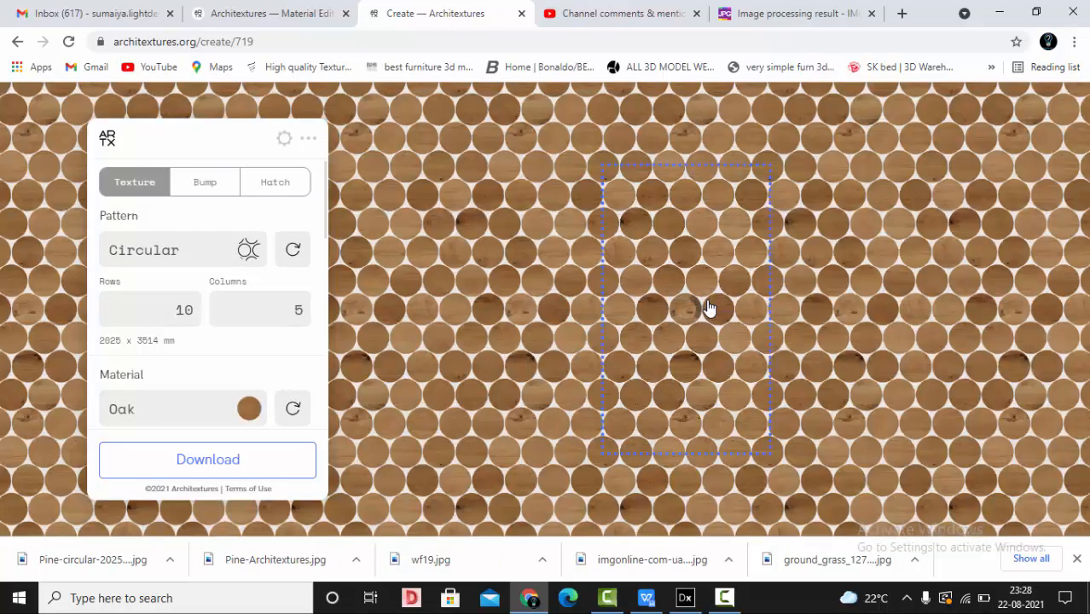
{"action": "left_click", "coordinate": [251, 468]}
{"action": "left_click", "coordinate": [518, 480]}
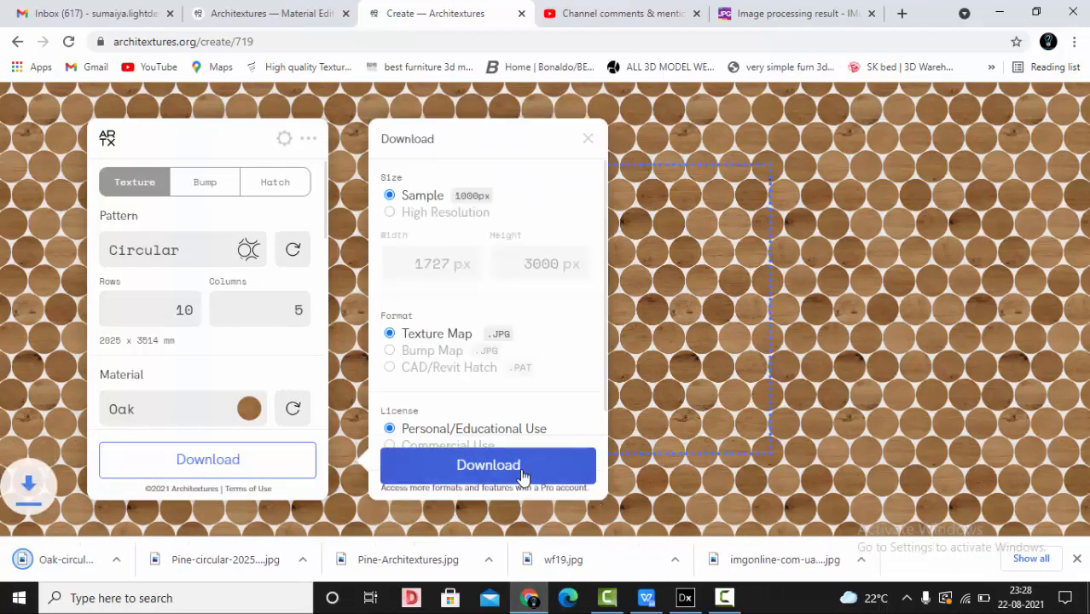
Switch to DIALux evo, create a texture material from the Oak-circular image in Downloads and apply it to the gable wall
{"action": "left_click", "coordinate": [688, 599]}
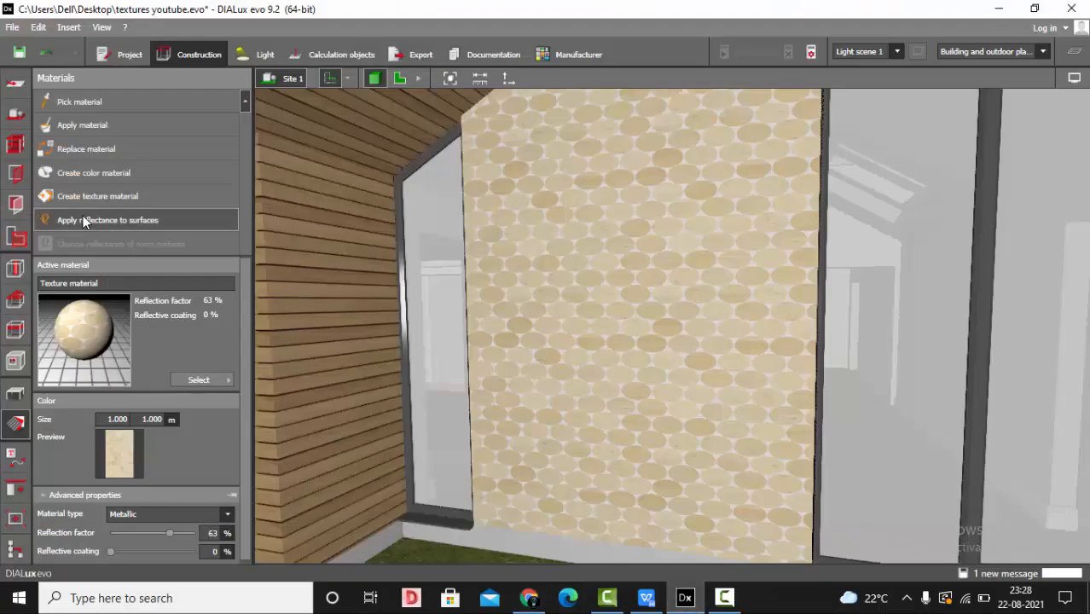
{"action": "left_click", "coordinate": [91, 198]}
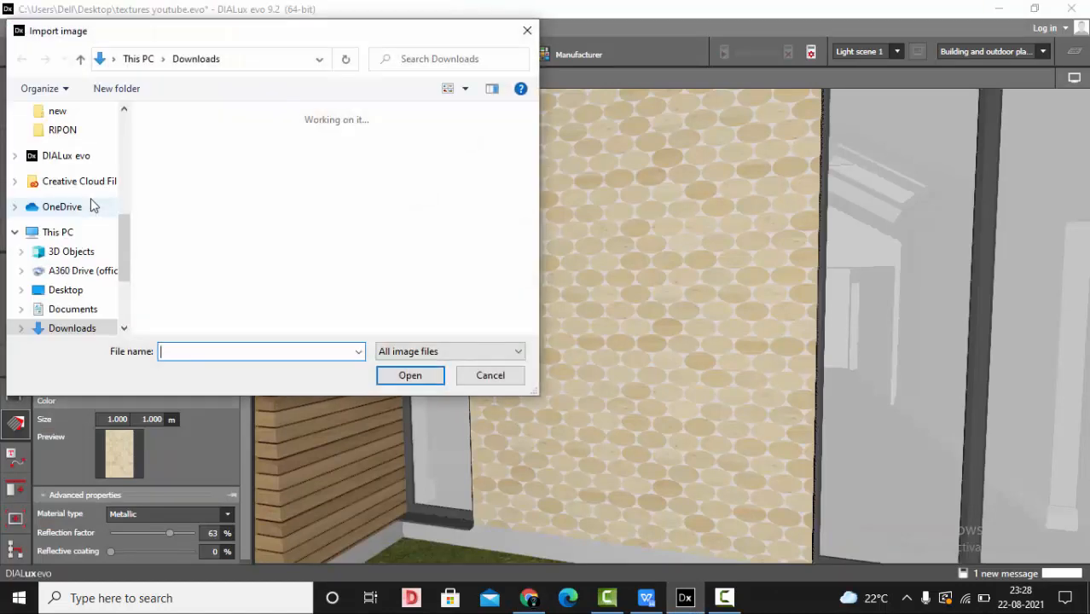
{"action": "double_click", "coordinate": [173, 157]}
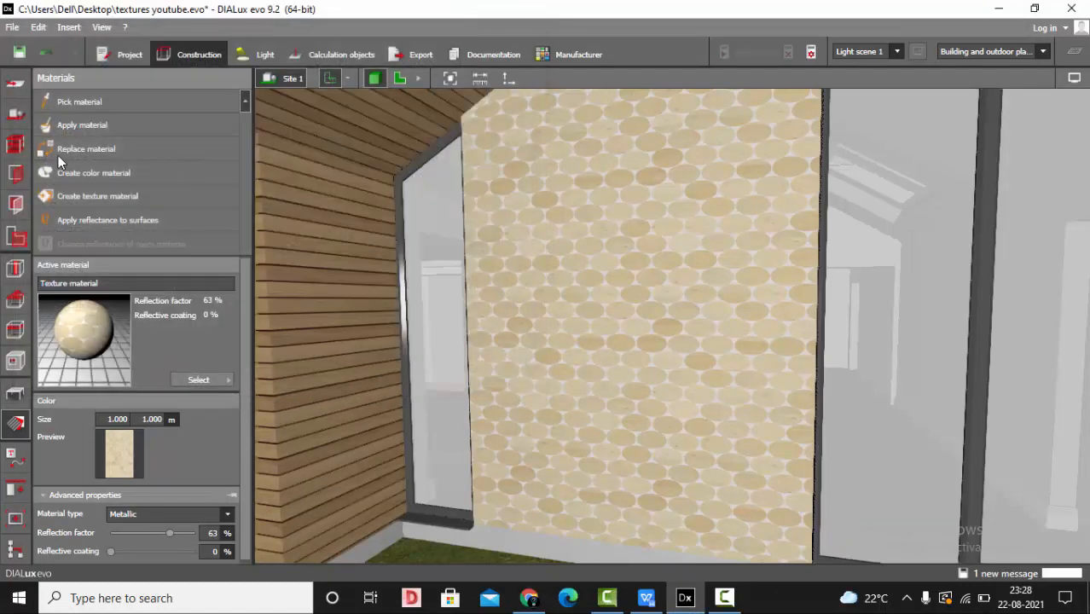
{"action": "left_click", "coordinate": [627, 305]}
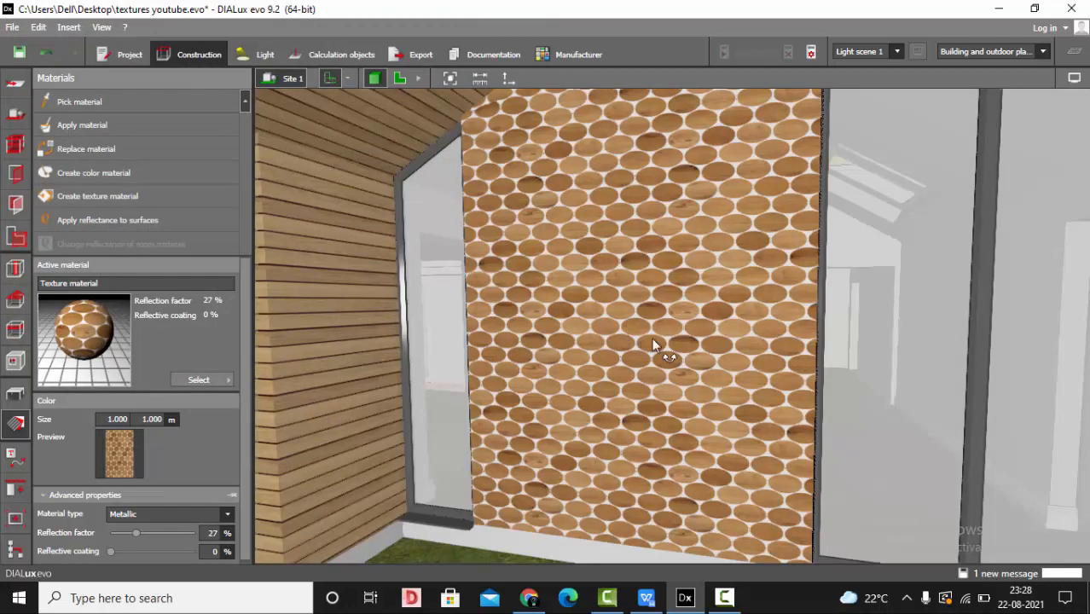
{"action": "right_click_drag", "start_coordinate": [653, 343], "coordinate": [610, 317]}
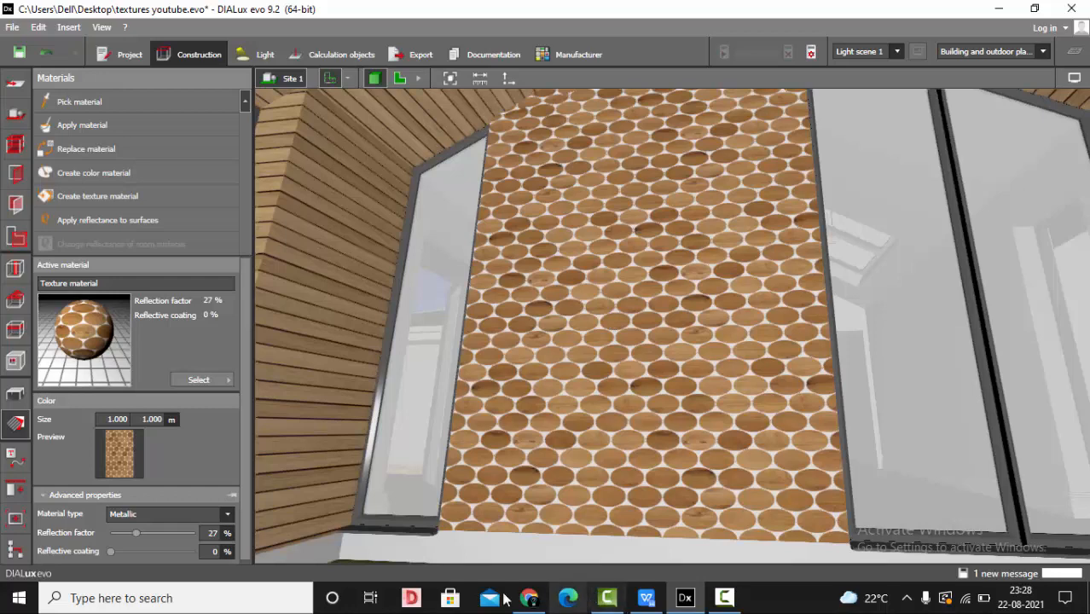
{"action": "left_click", "coordinate": [595, 322]}
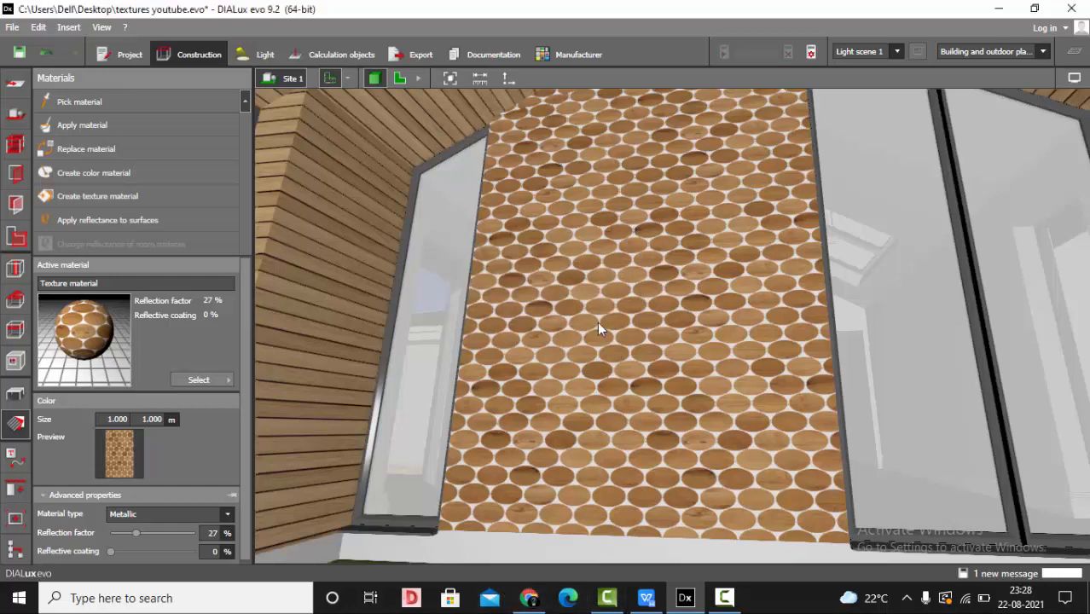
View the whole house model from outside, and close the Green Marble download options in the Architextures editor in the browser
{"action": "left_click", "coordinate": [528, 597]}
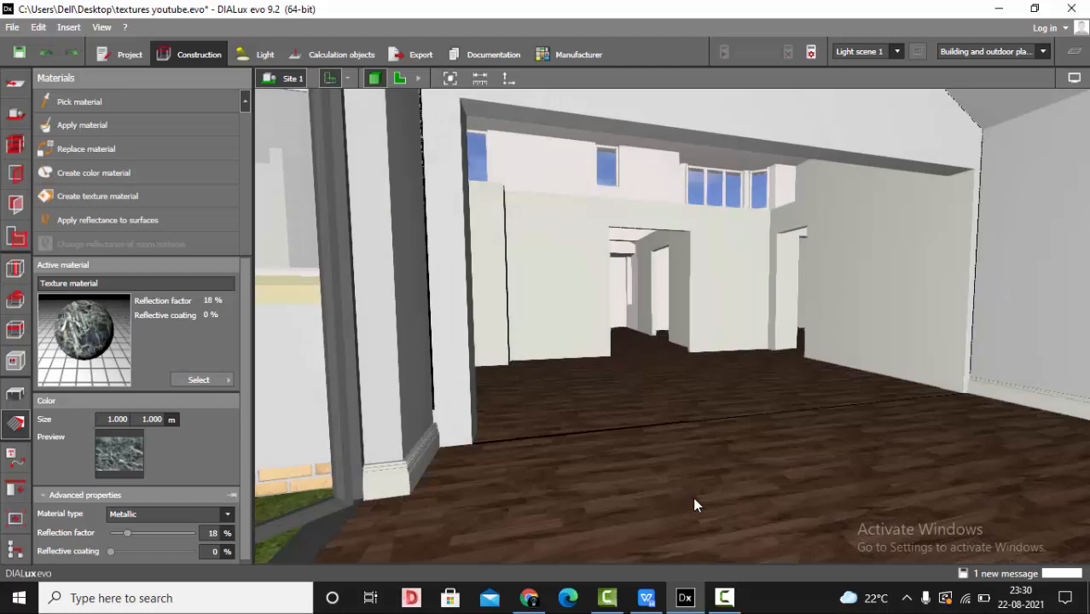
{"action": "left_click_drag", "start_coordinate": [693, 498], "coordinate": [690, 406]}
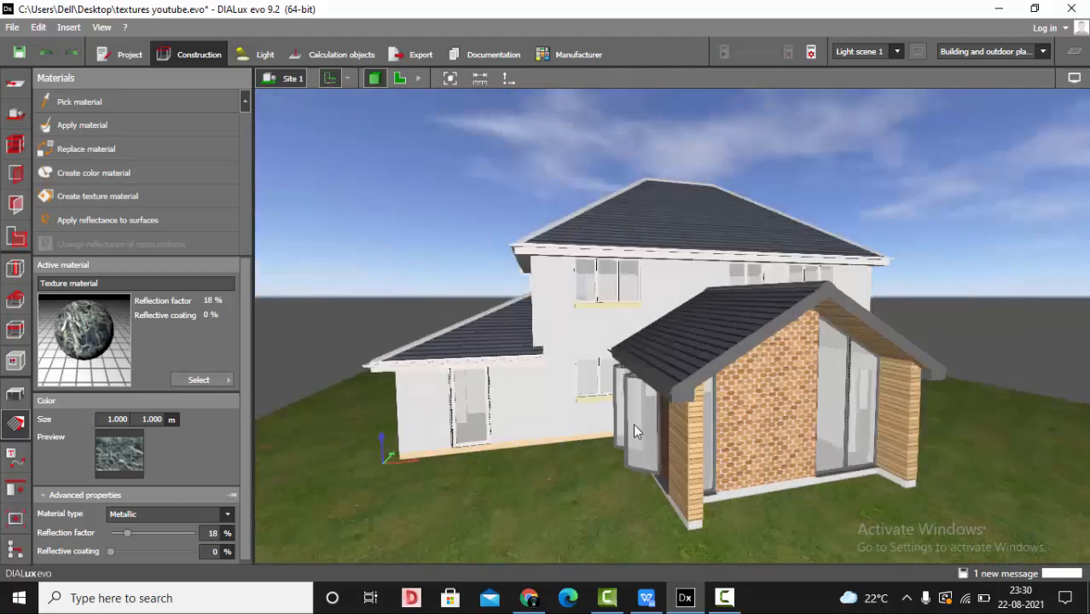
{"action": "left_click_drag", "start_coordinate": [633, 423], "coordinate": [450, 324]}
{"action": "scroll", "coordinate": [405, 315], "scroll_direction": "up", "scroll_amount": 2}
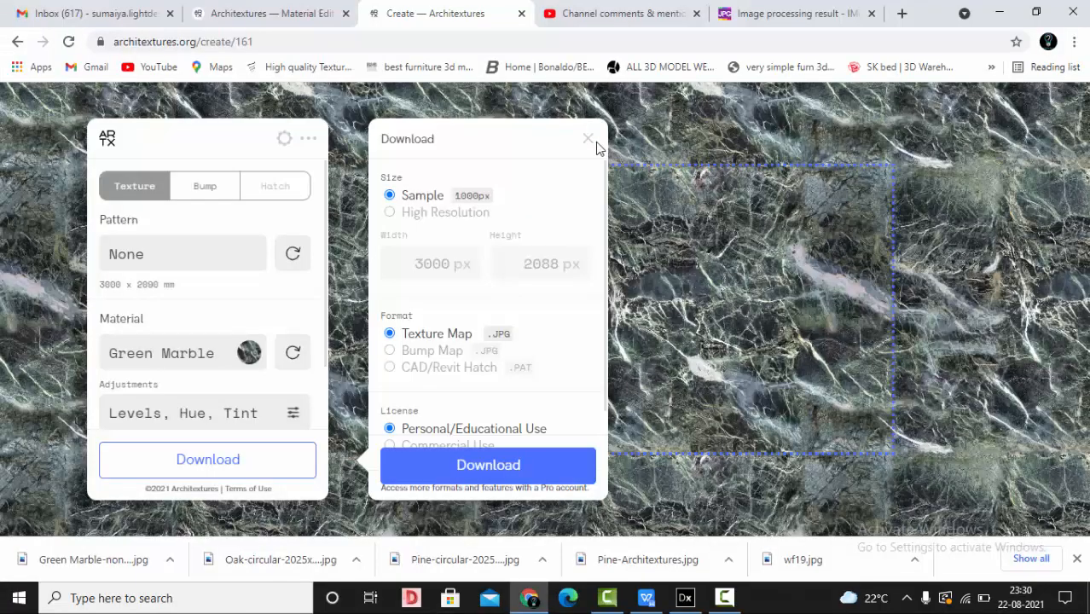
{"action": "left_click", "coordinate": [594, 150]}
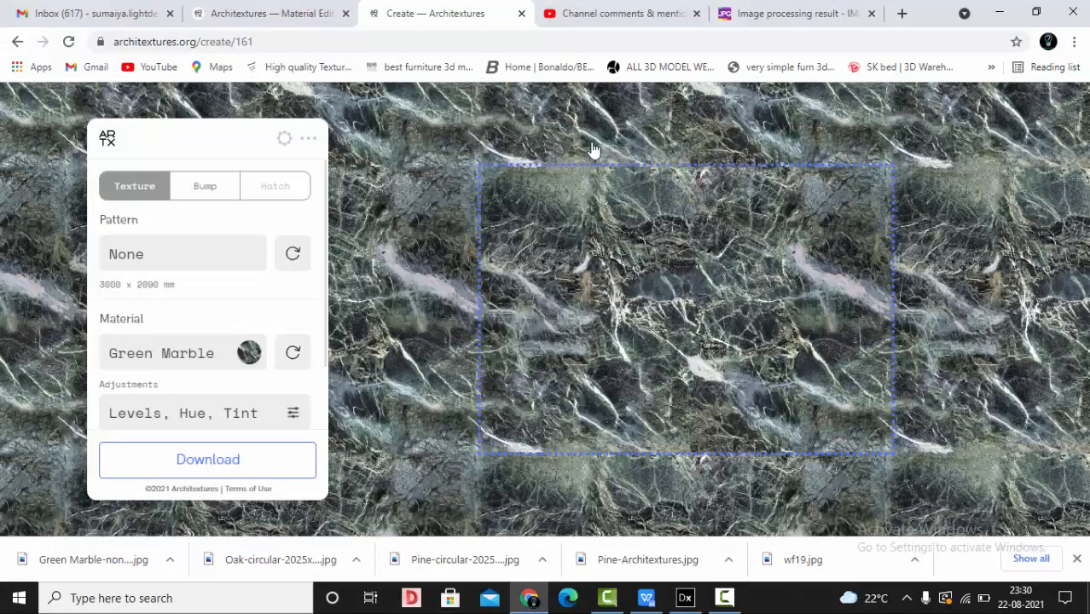
Switch back to DIALux evo and examine the textured house exterior and its roofs from several angles
{"action": "left_click", "coordinate": [685, 597]}
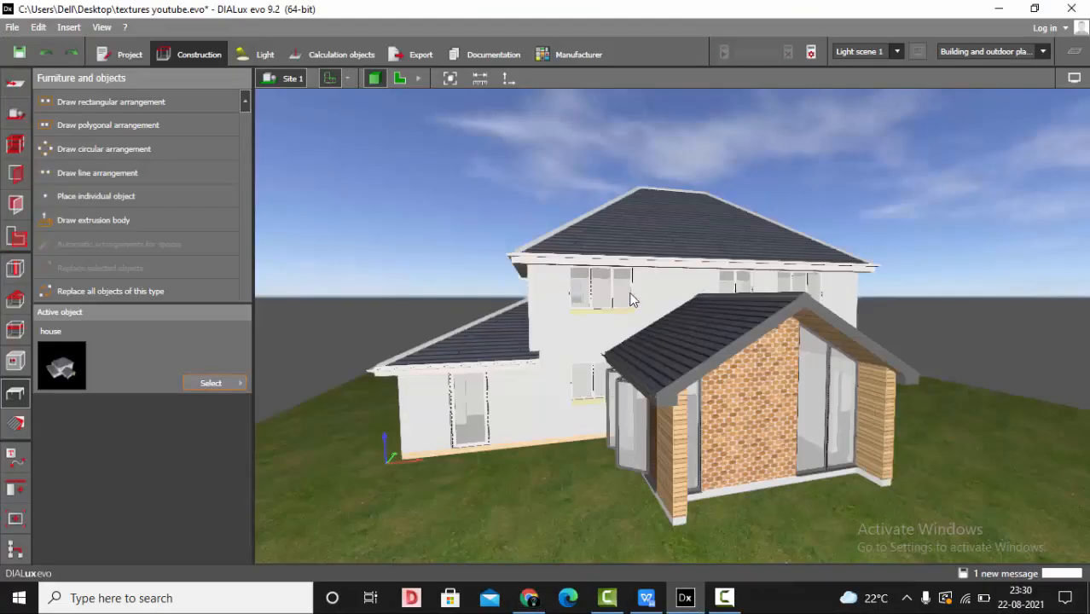
{"action": "scroll", "coordinate": [945, 259], "scroll_direction": "down", "scroll_amount": 2}
{"action": "scroll", "coordinate": [861, 298], "scroll_direction": "up", "scroll_amount": 2}
{"action": "right_click_drag", "start_coordinate": [761, 364], "coordinate": [589, 314]}
{"action": "scroll", "coordinate": [587, 307], "scroll_direction": "down", "scroll_amount": 2}
{"action": "scroll", "coordinate": [610, 290], "scroll_direction": "up", "scroll_amount": 2}
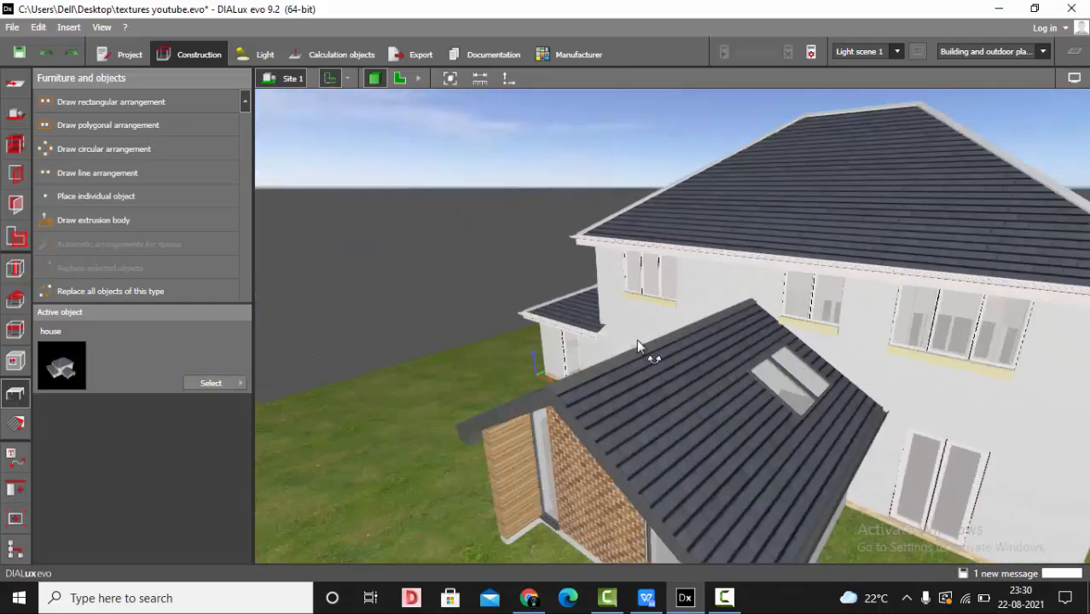
{"action": "right_click_drag", "start_coordinate": [638, 341], "coordinate": [725, 316]}
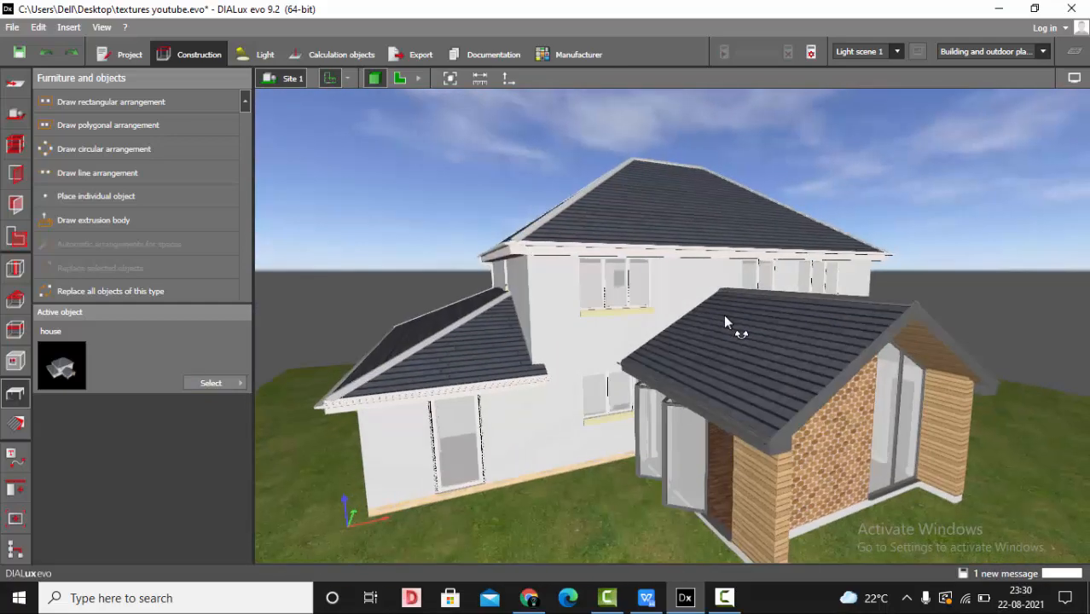